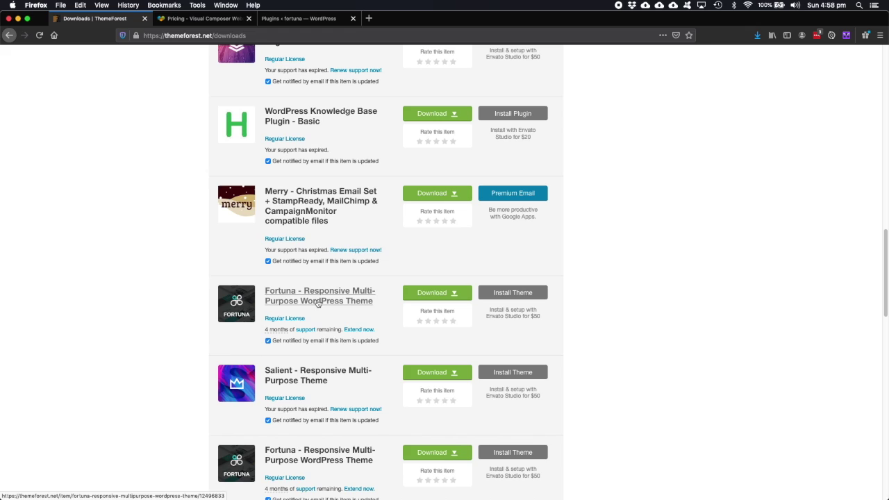
Step: Open the download options of the Fortuna - Responsive Multi-Purpose WordPress Theme on the ThemeForest downloads page
{"action": "left_click", "coordinate": [454, 296]}
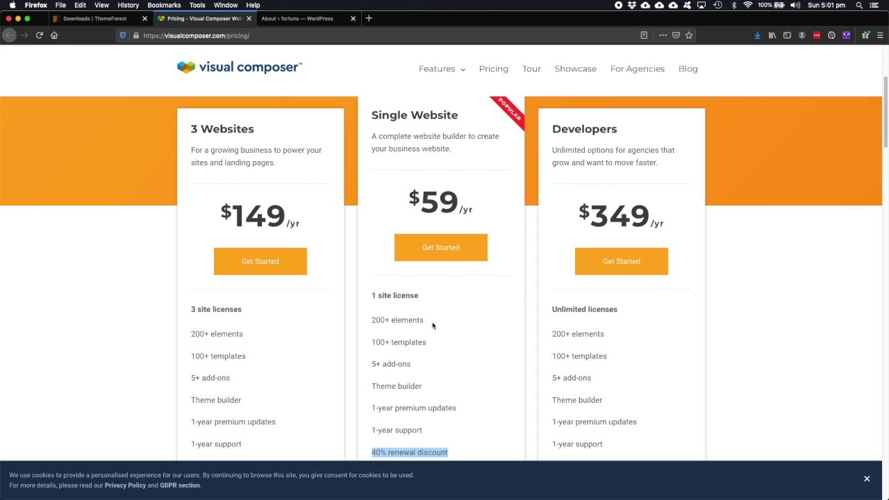
Step: On the Visual Composer pricing page, highlight the Single Website plan's features one by one, from 200+ elements to 1-year premium updates
{"action": "left_click_drag", "start_coordinate": [425, 323], "coordinate": [371, 323]}
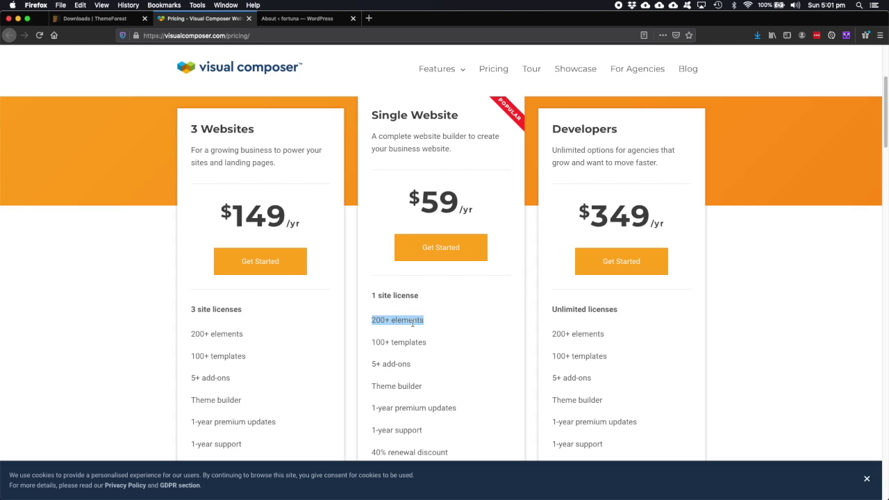
{"action": "left_click_drag", "start_coordinate": [428, 343], "coordinate": [372, 345]}
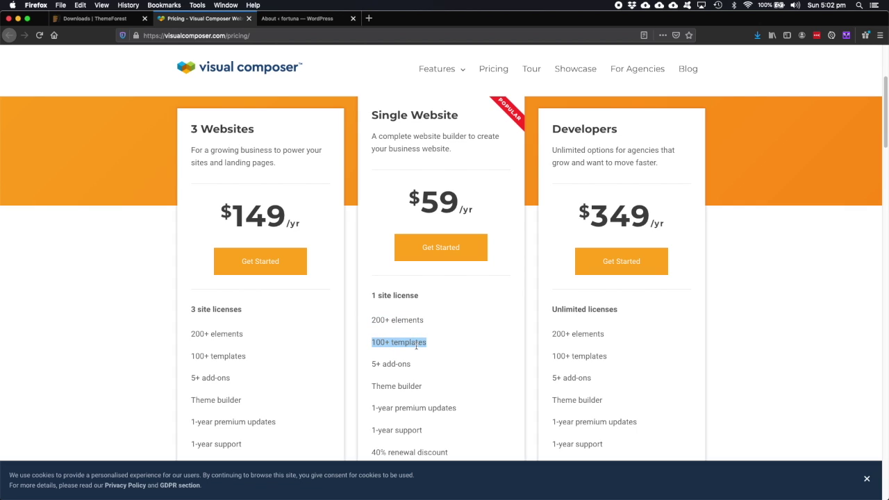
{"action": "left_click_drag", "start_coordinate": [413, 366], "coordinate": [372, 364]}
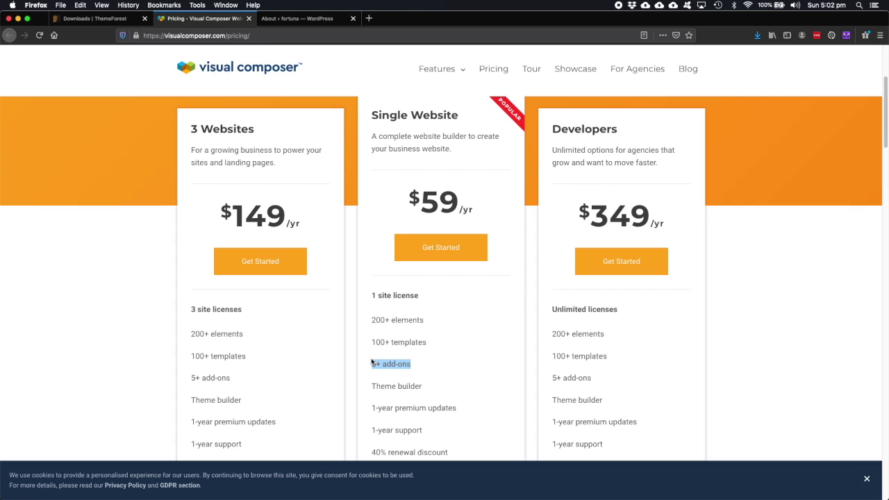
{"action": "left_click_drag", "start_coordinate": [422, 391], "coordinate": [371, 390]}
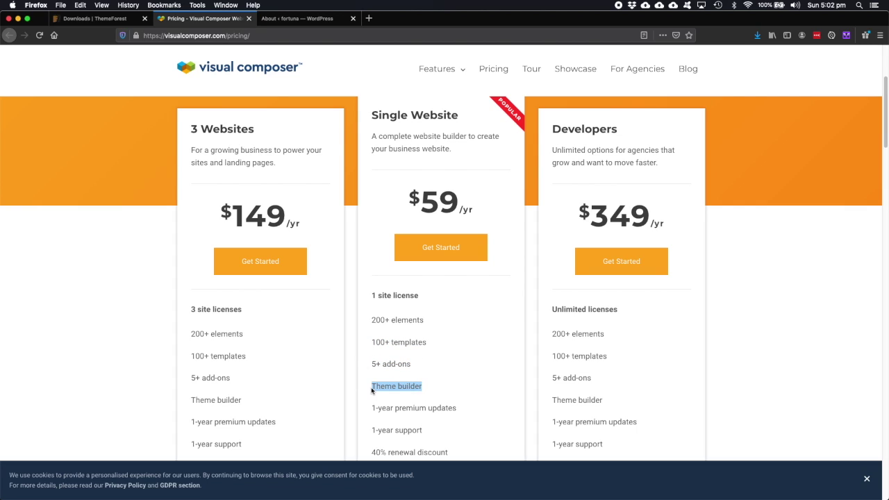
{"action": "left_click_drag", "start_coordinate": [453, 411], "coordinate": [370, 405]}
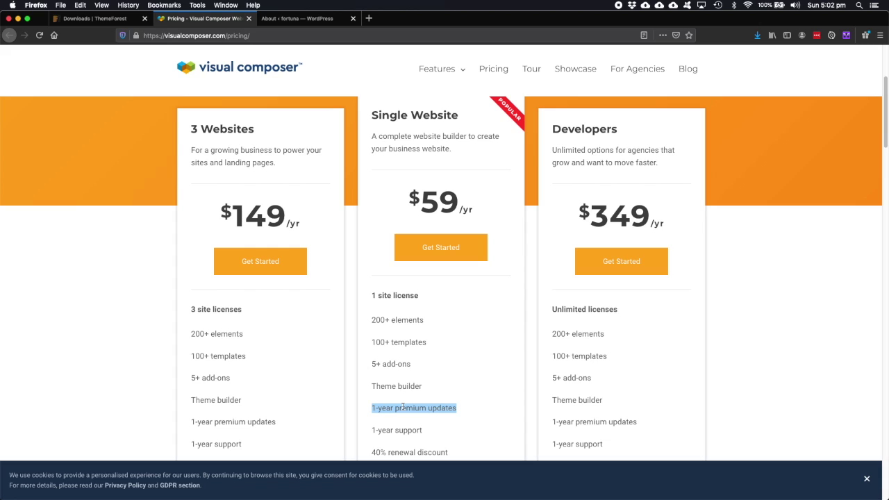
Step: Compare the ThemeForest downloads with the Visual Composer pricing and highlight the Single Website plan's 1-year support
{"action": "left_click", "coordinate": [91, 25]}
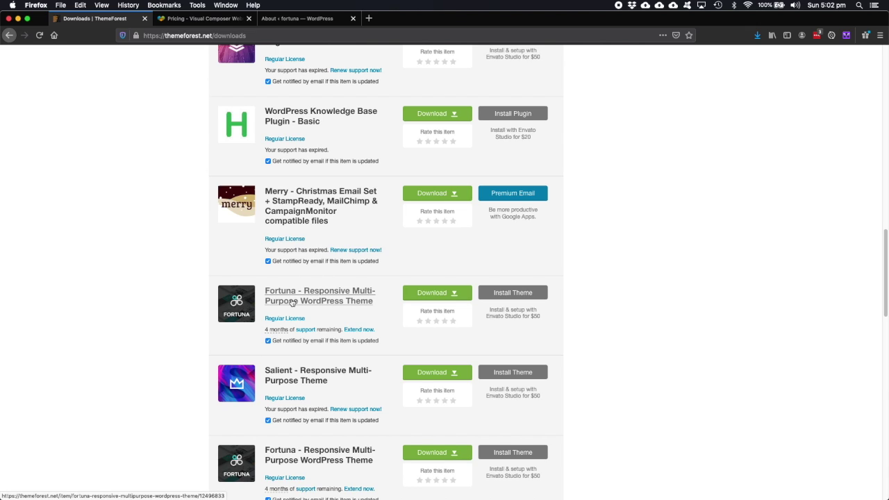
{"action": "left_click", "coordinate": [209, 19]}
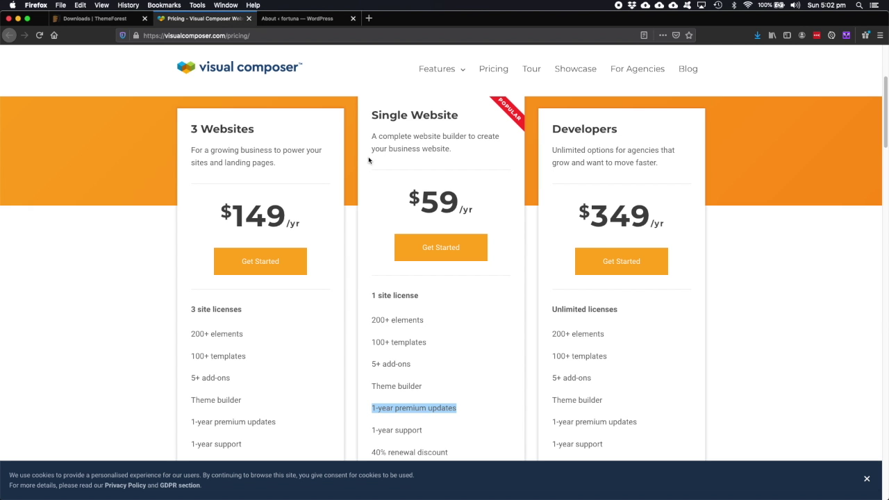
{"action": "left_click", "coordinate": [109, 21]}
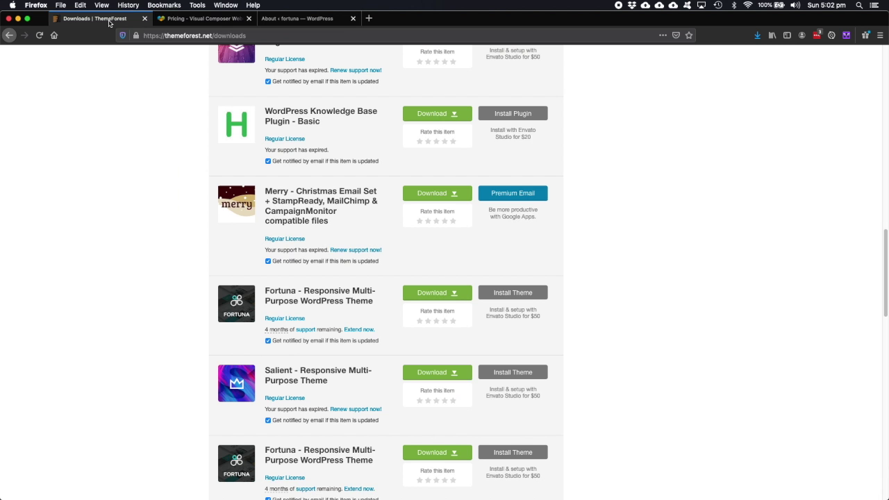
{"action": "left_click", "coordinate": [185, 23]}
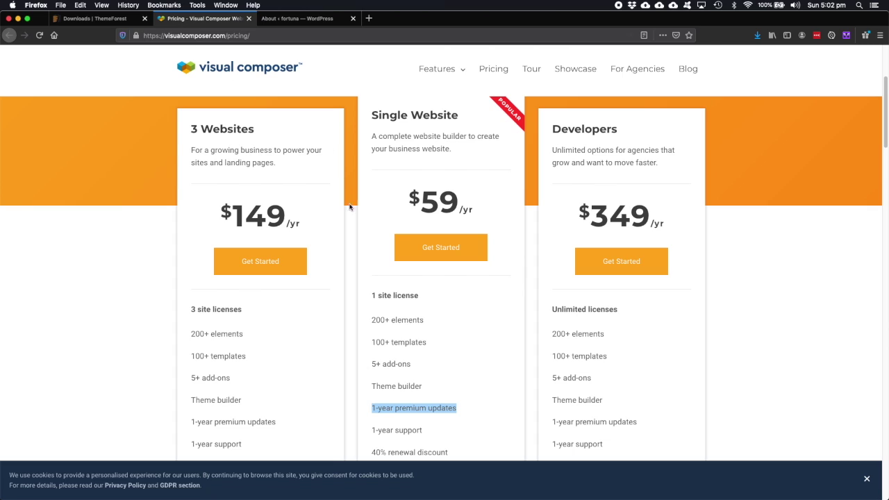
{"action": "left_click_drag", "start_coordinate": [437, 431], "coordinate": [372, 432]}
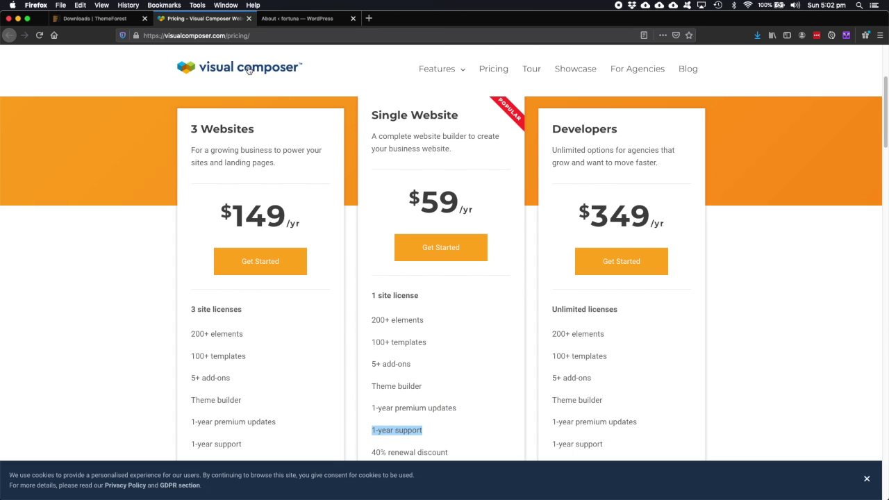
{"action": "left_click", "coordinate": [122, 19]}
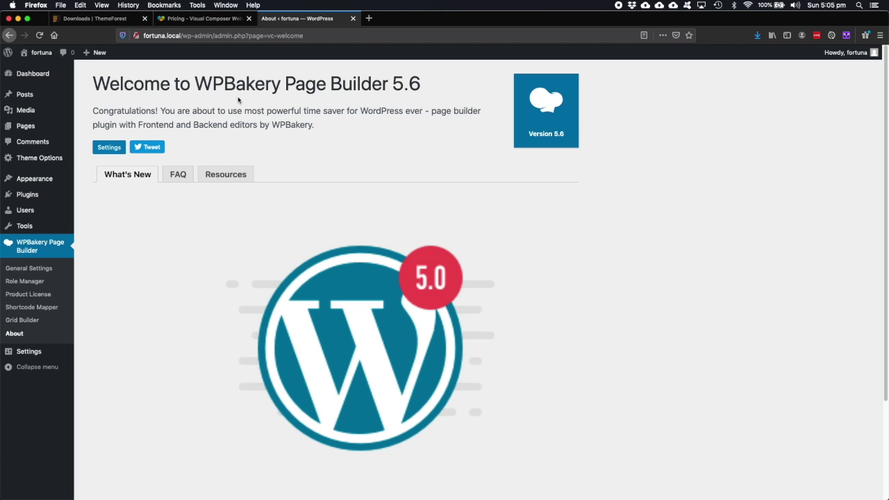
Step: Open Sample Page for editing from the WordPress page list, dismiss the block editor's welcome tip and look over the page
{"action": "mouse_move", "coordinate": [39, 127]}
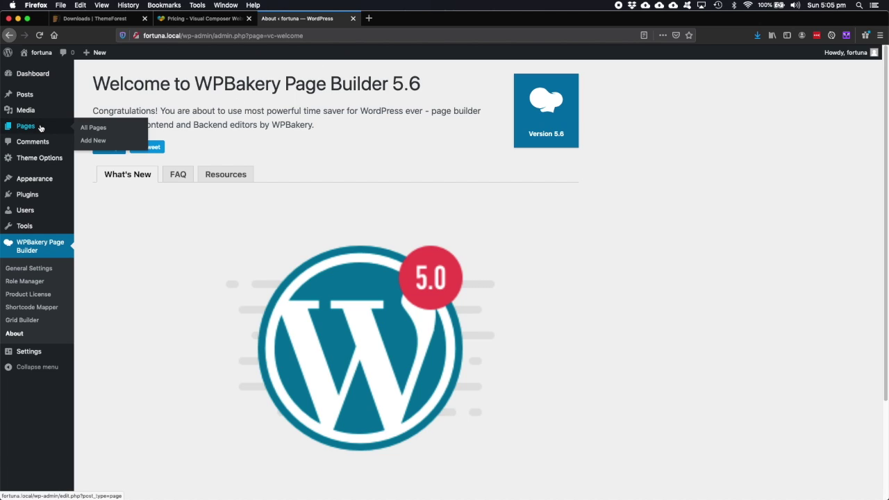
{"action": "left_click", "coordinate": [84, 129]}
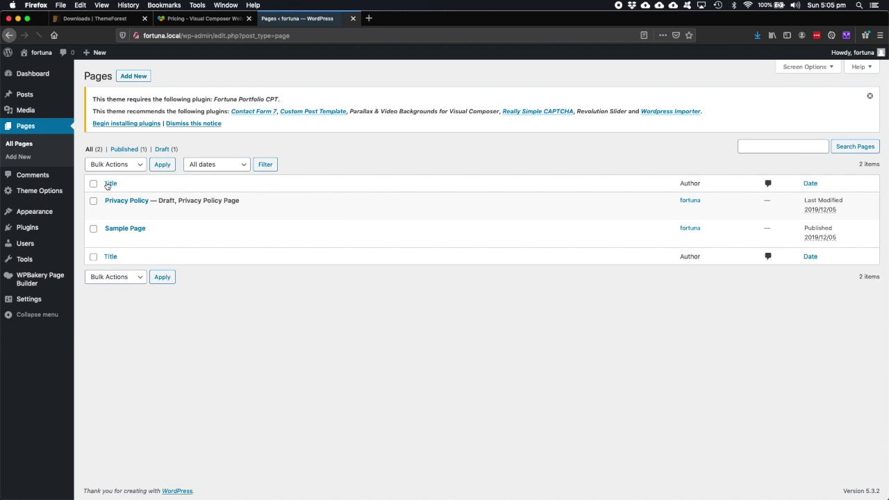
{"action": "left_click", "coordinate": [108, 241]}
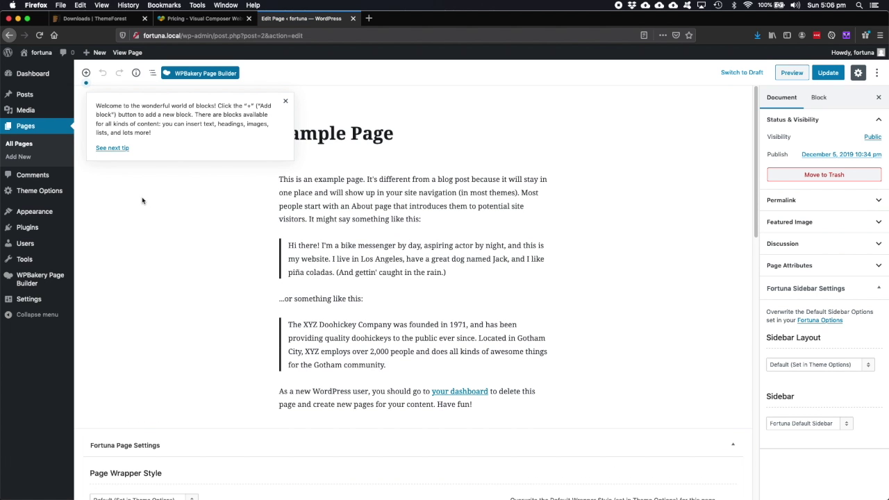
{"action": "left_click", "coordinate": [285, 102]}
{"action": "scroll", "coordinate": [160, 345], "scroll_direction": "down", "scroll_amount": 5}
{"action": "scroll", "coordinate": [387, 353], "scroll_direction": "up", "scroll_amount": 2}
{"action": "scroll", "coordinate": [359, 243], "scroll_direction": "down", "scroll_amount": 5}
{"action": "scroll", "coordinate": [359, 243], "scroll_direction": "up", "scroll_amount": 6}
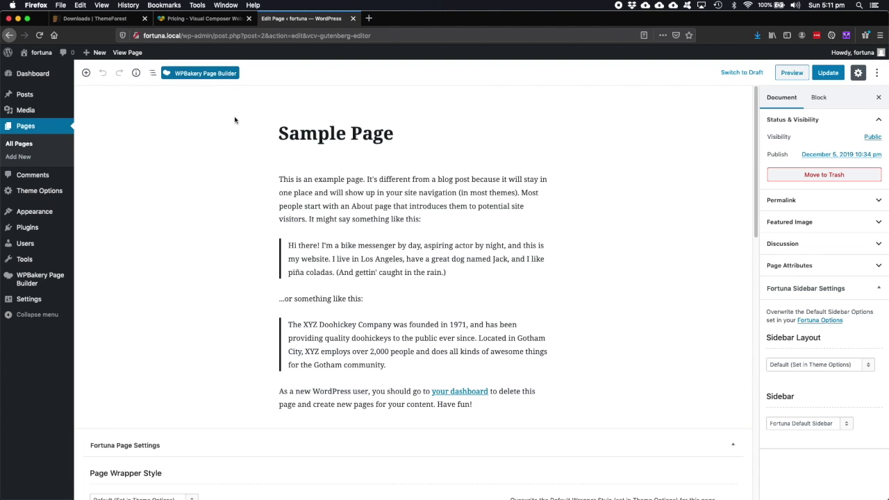
Step: Switch Sample Page from the block editor to the WPBakery Page Builder backend editor
{"action": "left_click", "coordinate": [201, 74]}
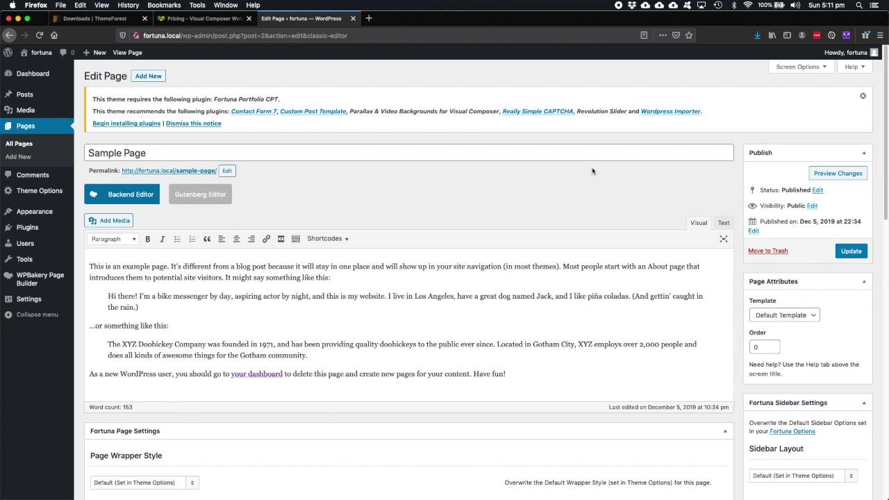
{"action": "left_click", "coordinate": [130, 194]}
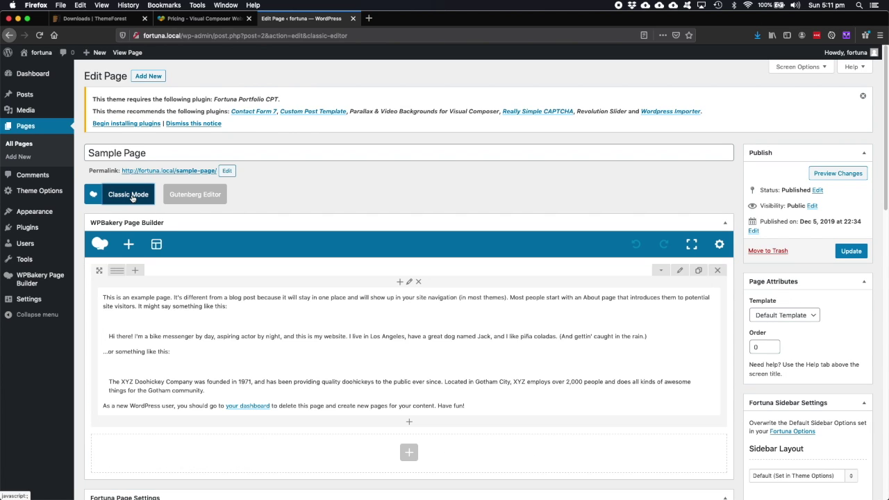
{"action": "scroll", "coordinate": [311, 217], "scroll_direction": "down", "scroll_amount": 1}
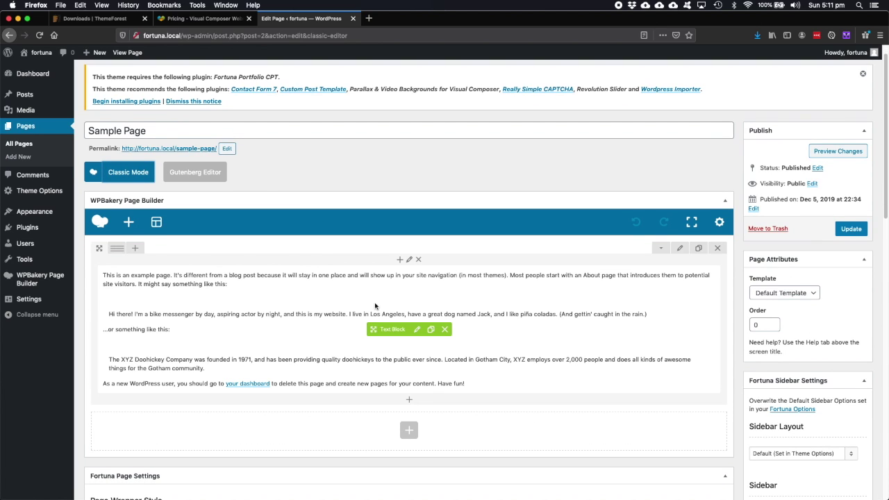
Step: View the text block's settings and close them, and briefly collapse and re-expand the WPBakery Page Builder section
{"action": "left_click", "coordinate": [417, 330]}
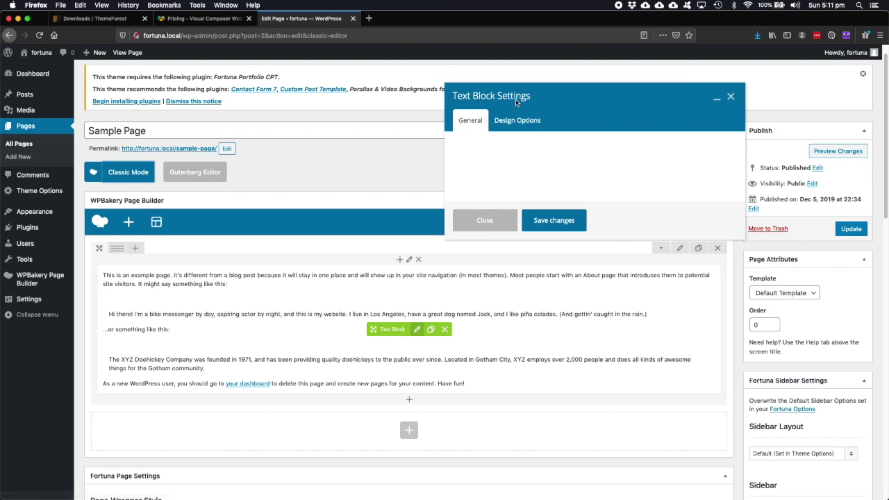
{"action": "left_click", "coordinate": [730, 96]}
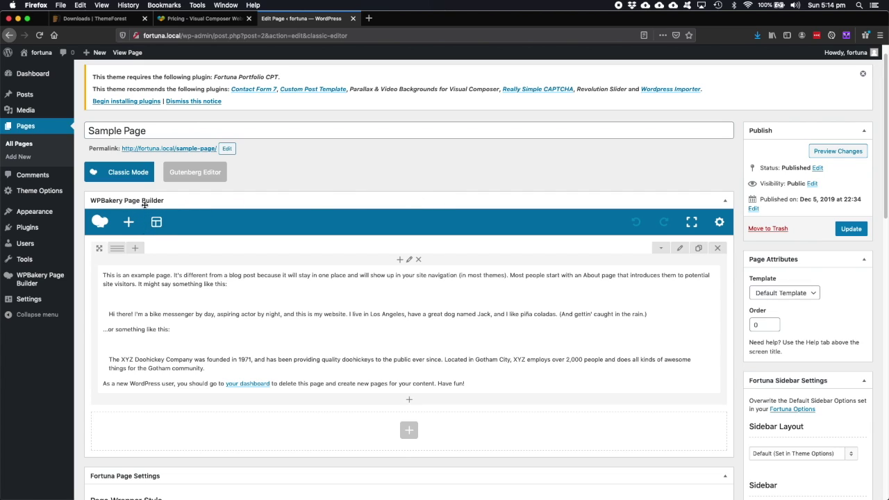
{"action": "left_click", "coordinate": [726, 201]}
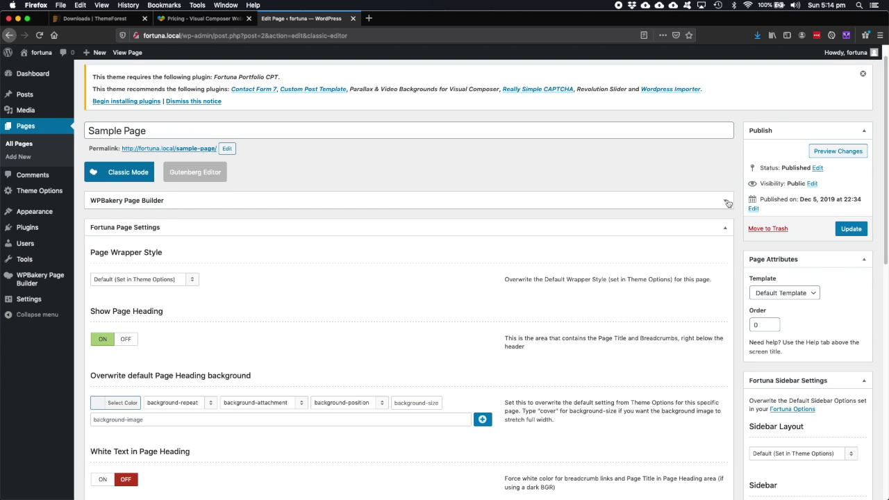
{"action": "left_click", "coordinate": [726, 202]}
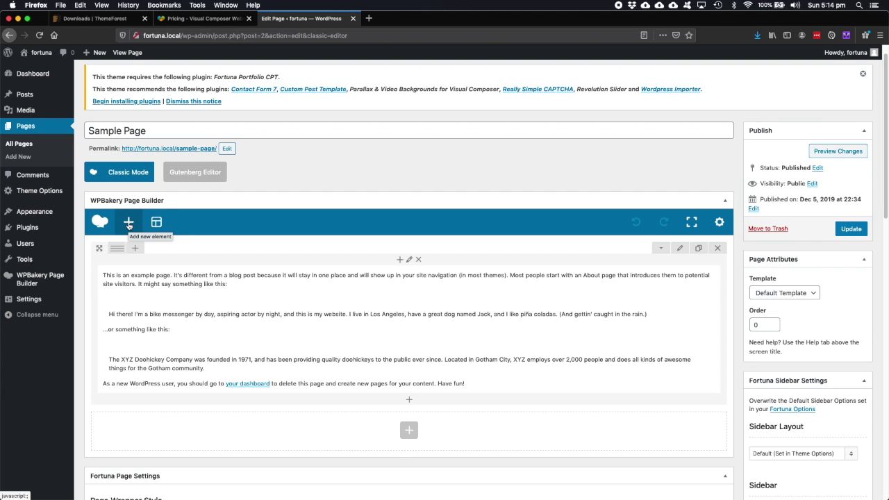
Step: Add a new Row element below the existing text block in the page builder
{"action": "left_click", "coordinate": [128, 223]}
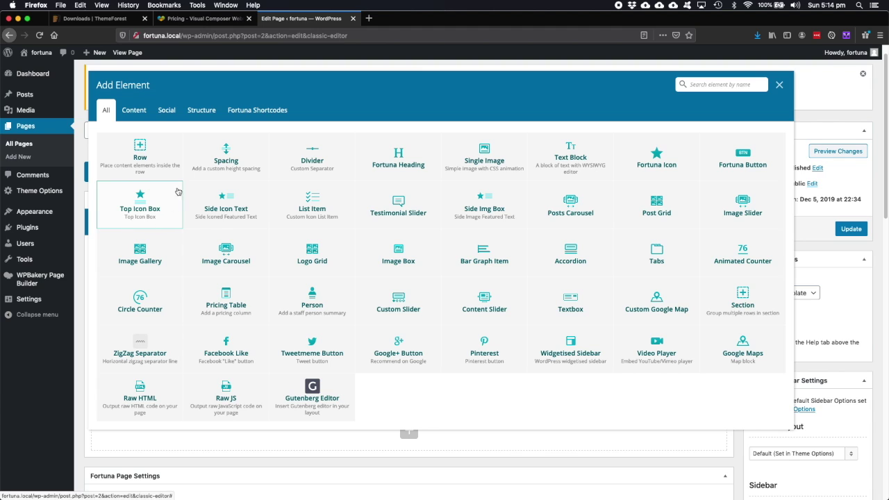
{"action": "left_click", "coordinate": [140, 155]}
{"action": "scroll", "coordinate": [255, 291], "scroll_direction": "down", "scroll_amount": 2}
{"action": "scroll", "coordinate": [255, 290], "scroll_direction": "down", "scroll_amount": 3}
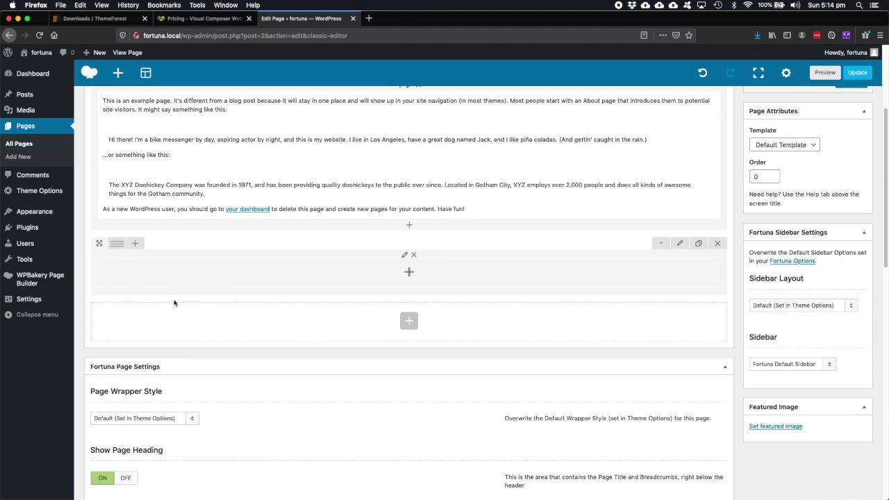
{"action": "mouse_move", "coordinate": [119, 246]}
{"action": "scroll", "coordinate": [234, 250], "scroll_direction": "up", "scroll_amount": 1}
{"action": "left_click", "coordinate": [118, 74]}
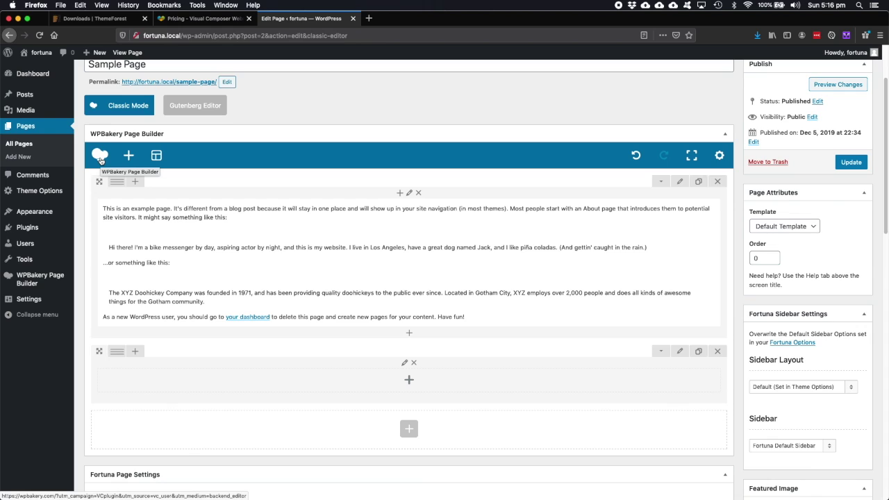
Step: View the WPBakery website linked from the builder and close it, and show the builder in full screen before restoring its size
{"action": "left_click", "coordinate": [100, 157]}
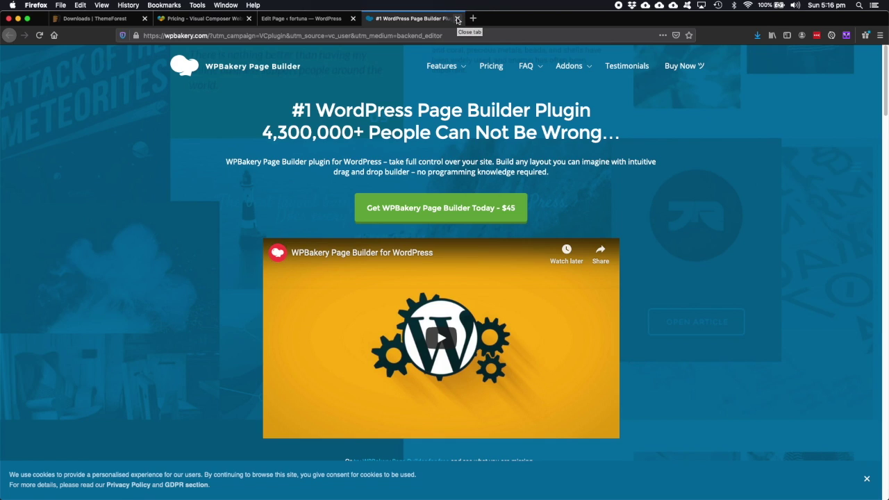
{"action": "left_click", "coordinate": [457, 18]}
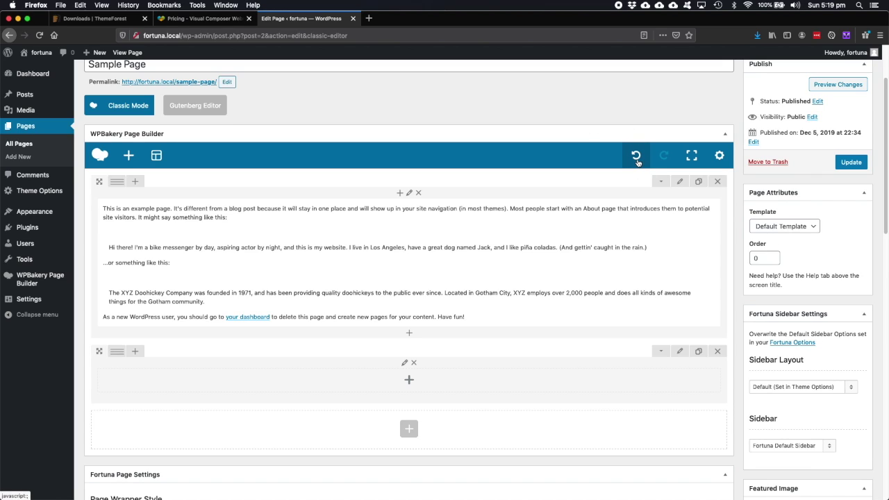
{"action": "left_click", "coordinate": [692, 158]}
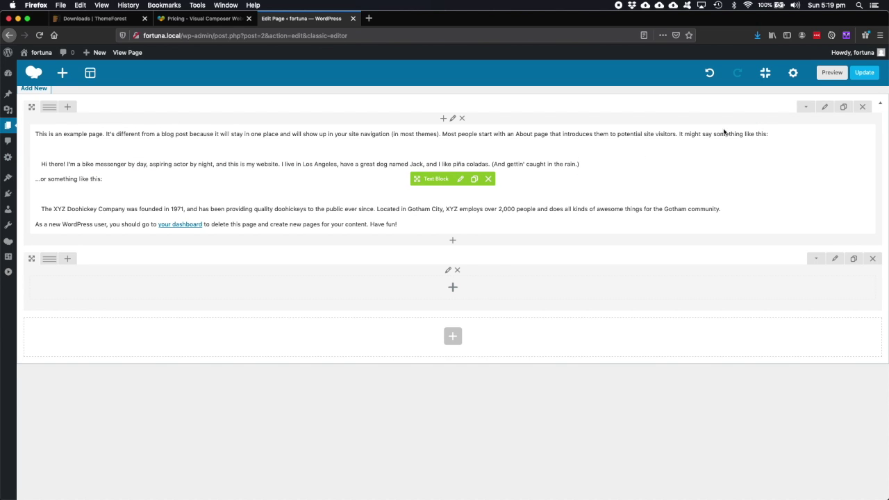
{"action": "left_click", "coordinate": [765, 72]}
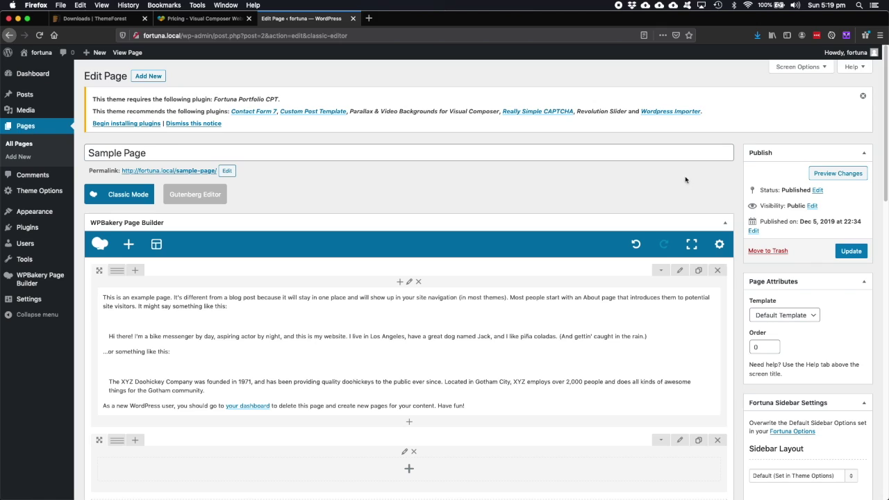
Step: View the custom CSS field in the builder's Page Settings and close the dialog without saving
{"action": "left_click", "coordinate": [720, 245]}
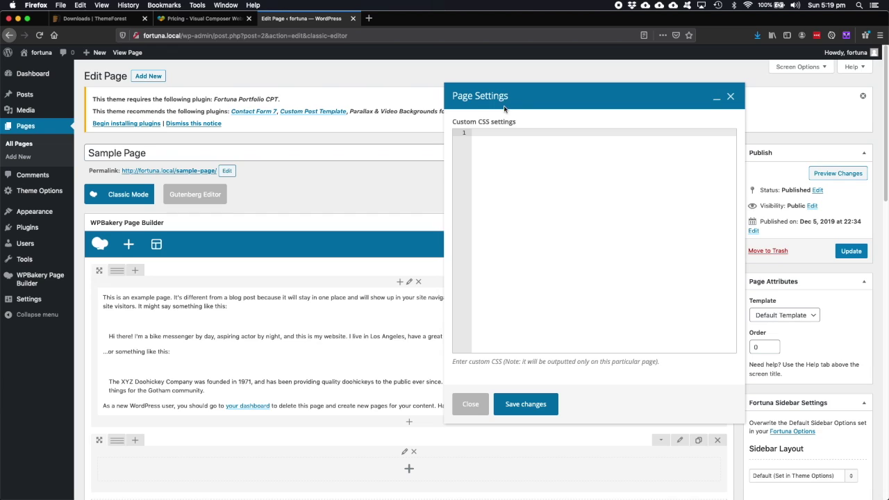
{"action": "left_click_drag", "start_coordinate": [527, 100], "coordinate": [483, 99]}
{"action": "left_click_drag", "start_coordinate": [444, 122], "coordinate": [411, 121]}
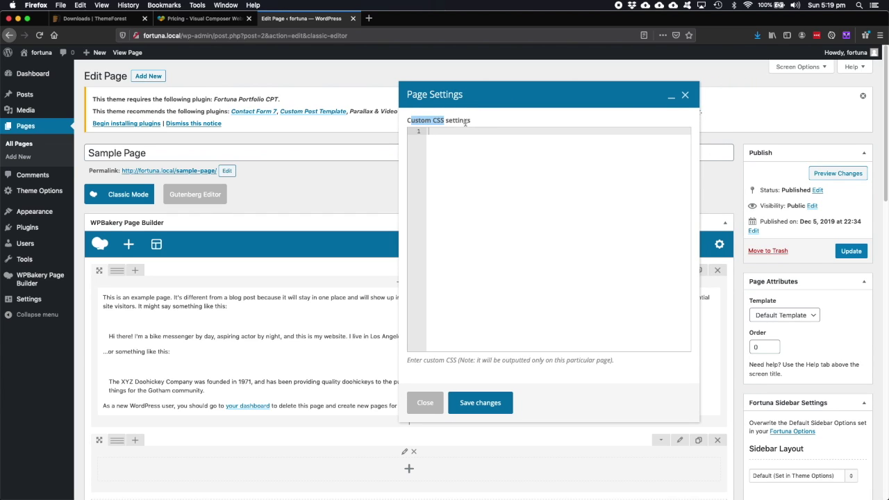
{"action": "left_click", "coordinate": [685, 98]}
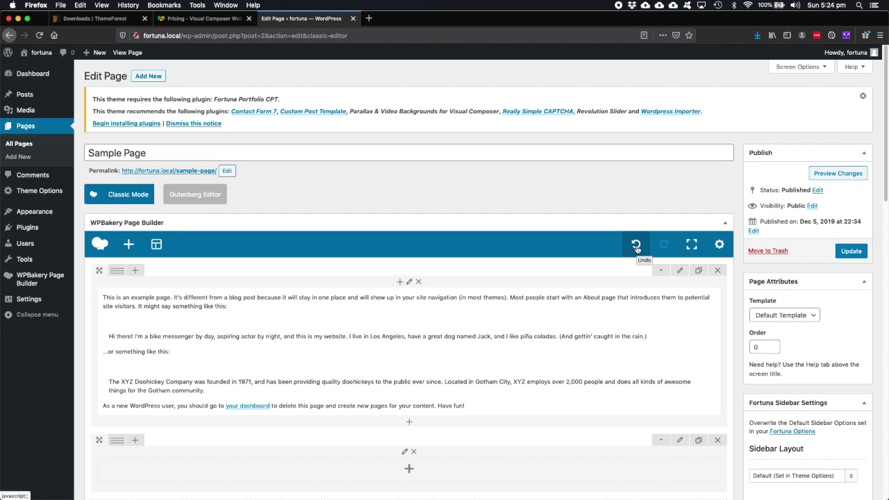
Step: Open the text block's settings, delete its first letter and insert "fsdfdsf", "tttt" and "ttt" as filler within the opening sentence
{"action": "mouse_move", "coordinate": [507, 324]}
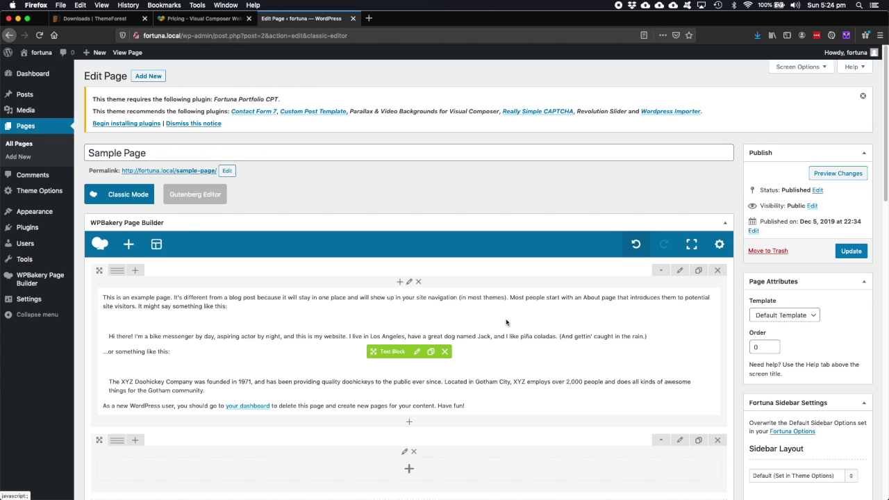
{"action": "left_click", "coordinate": [417, 352]}
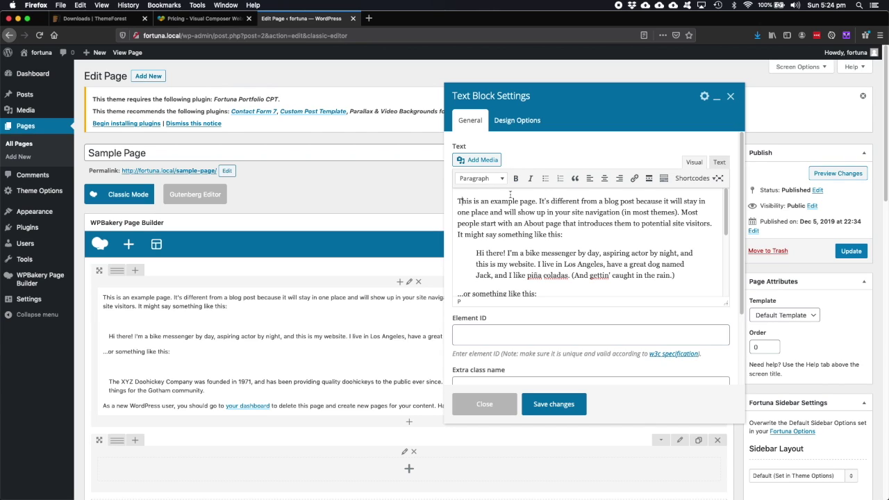
{"action": "key", "text": "Delete"}
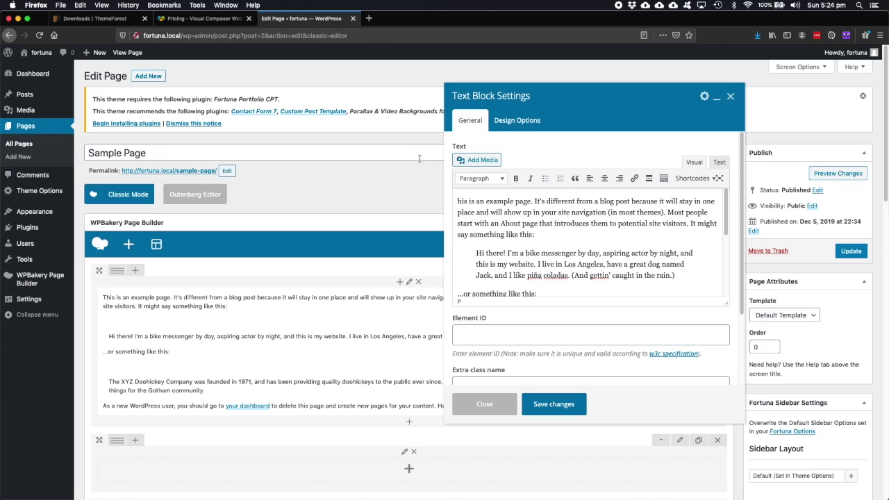
{"action": "type", "text": "fsdfdsf"}
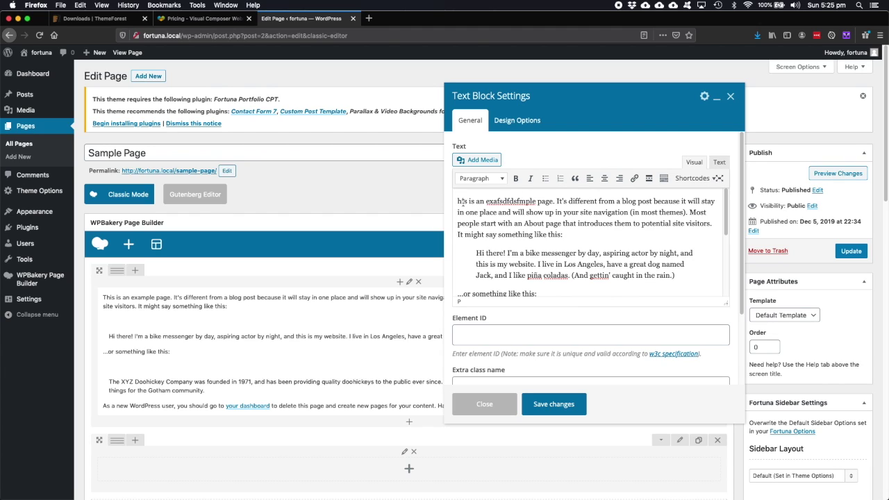
{"action": "type", "text": "tttt"}
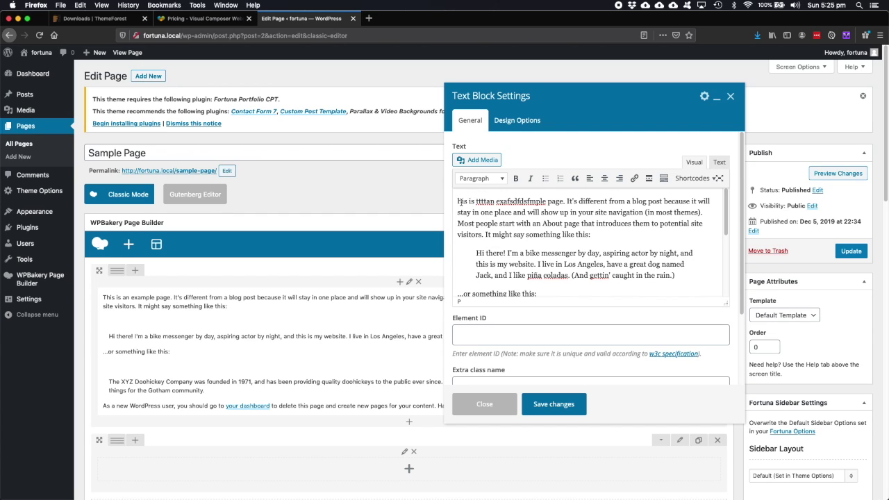
{"action": "type", "text": "ttt"}
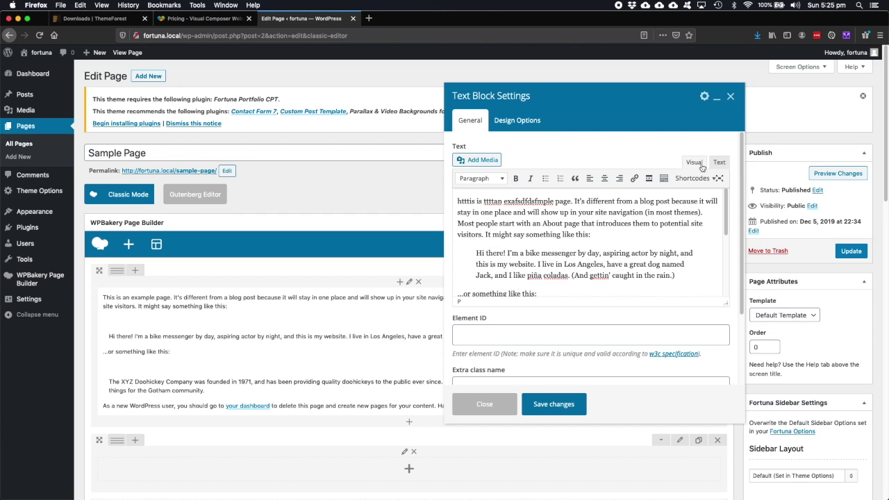
Step: In the text block's HTML source, insert runs of the letter t before the opening paragraph tag and before its first word
{"action": "left_click", "coordinate": [720, 163]}
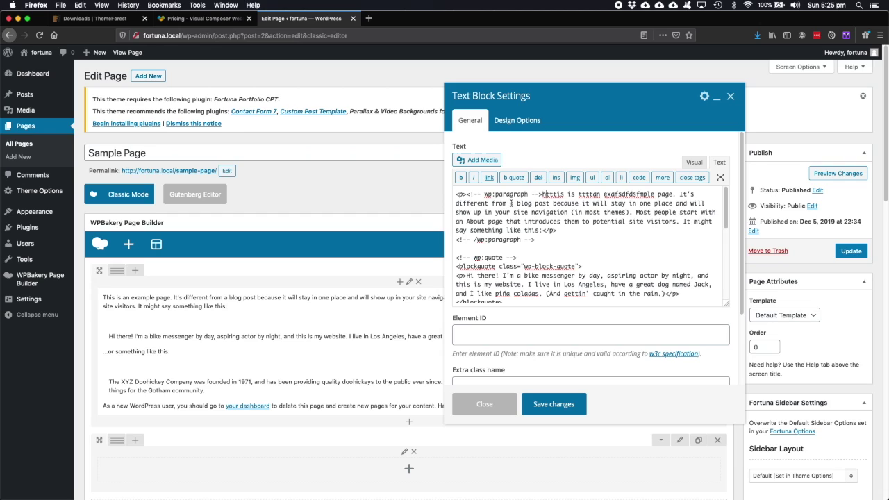
{"action": "left_click", "coordinate": [543, 193]}
{"action": "type", "text": "tttt"}
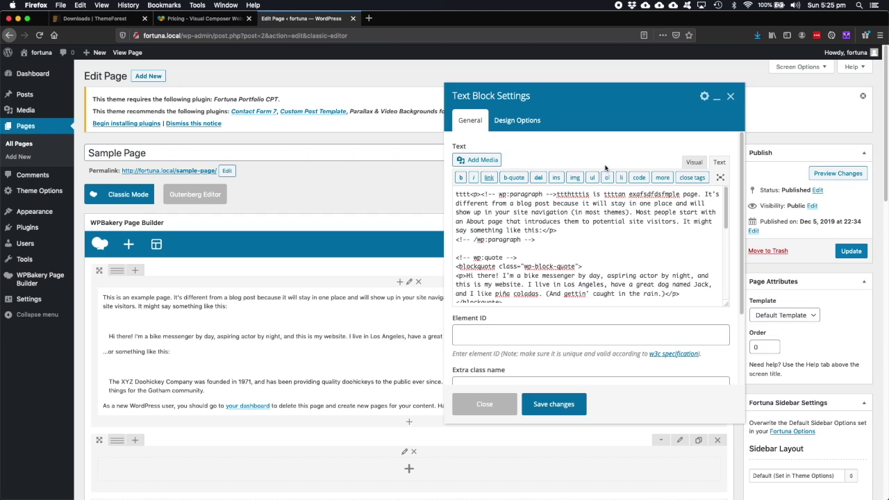
Step: Back in the visual view, add "ttt" inside the paragraph's first word and "tt" to the line above, and save the text block
{"action": "left_click", "coordinate": [695, 162]}
{"action": "left_click", "coordinate": [473, 220]}
{"action": "type", "text": "ttt"}
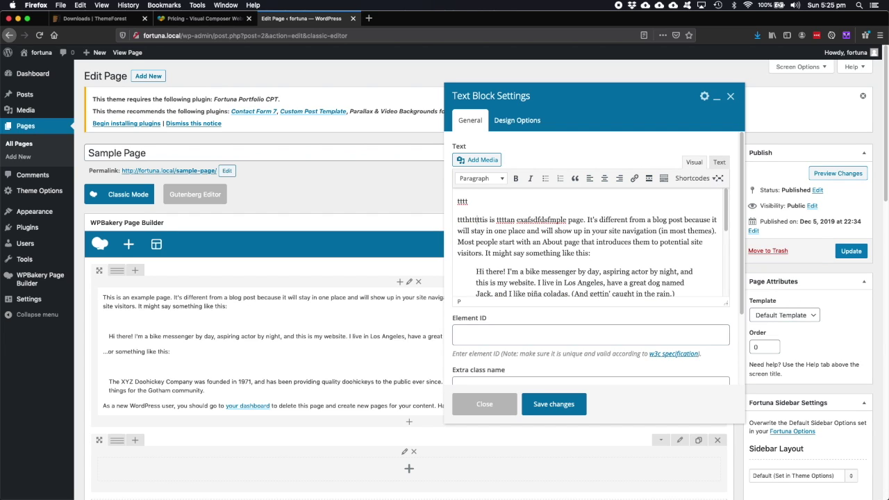
{"action": "left_click", "coordinate": [457, 200]}
{"action": "type", "text": "tt"}
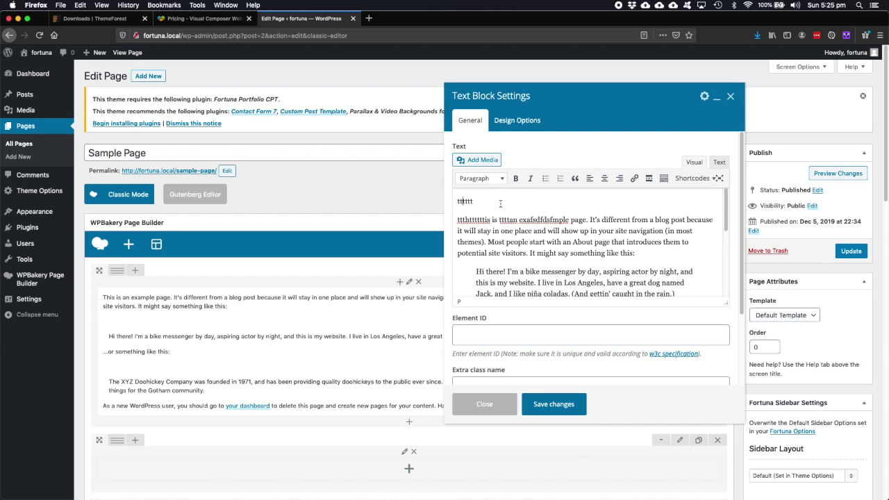
{"action": "left_click", "coordinate": [553, 404]}
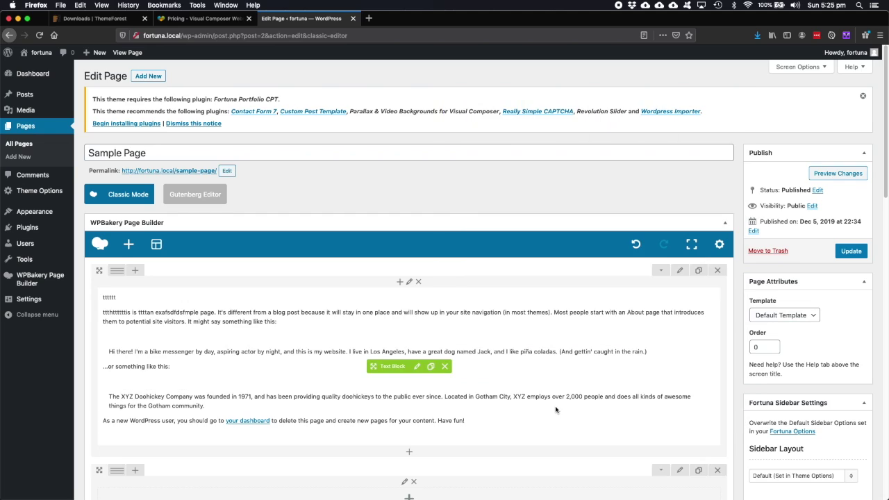
Step: Undo the text block edits and the added empty row in the page builder
{"action": "left_click", "coordinate": [636, 245]}
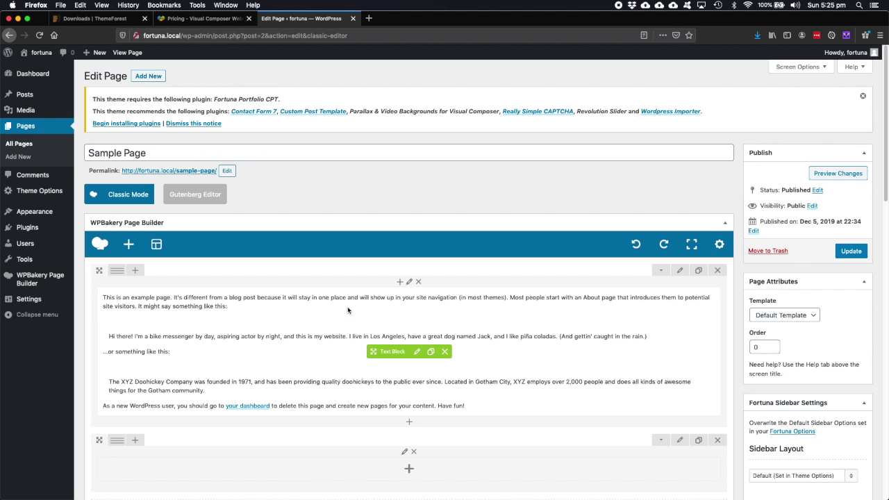
{"action": "left_click", "coordinate": [645, 246]}
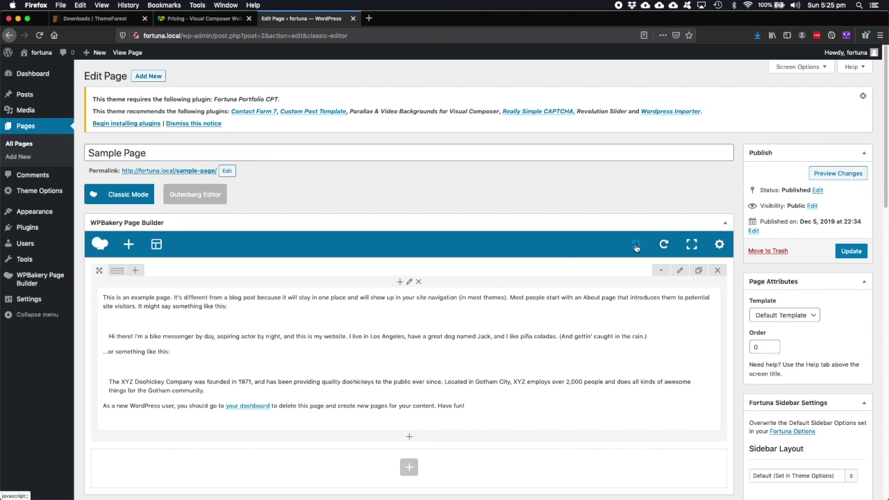
{"action": "scroll", "coordinate": [453, 343], "scroll_direction": "down", "scroll_amount": 1}
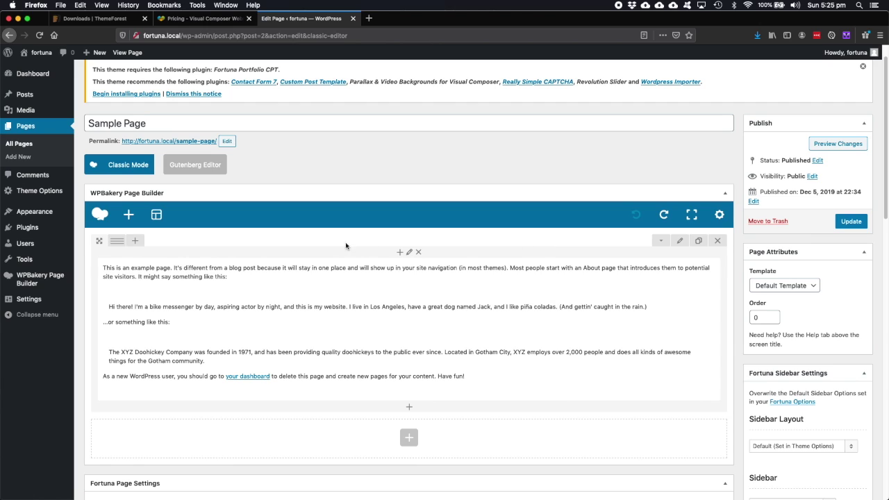
{"action": "scroll", "coordinate": [347, 245], "scroll_direction": "up", "scroll_amount": 1}
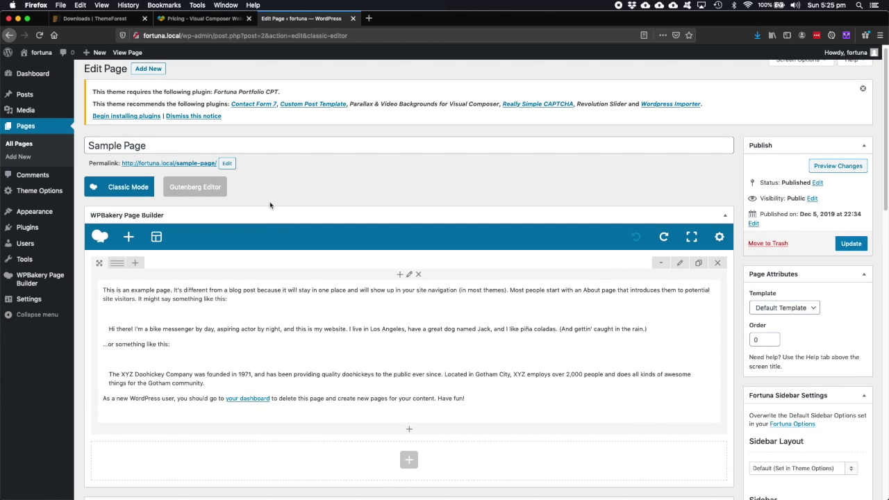
Step: View the page in the Gutenberg editor, leaving without saving, and return to the WPBakery backend editor
{"action": "left_click", "coordinate": [208, 191]}
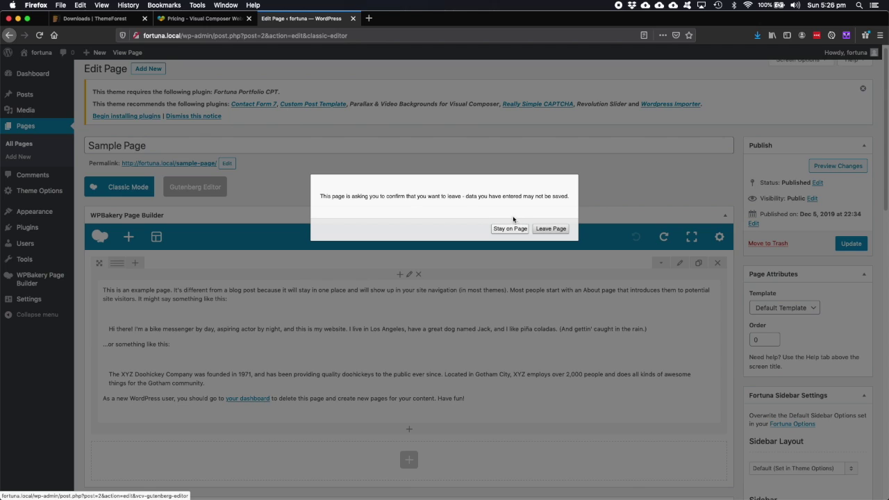
{"action": "left_click", "coordinate": [551, 230]}
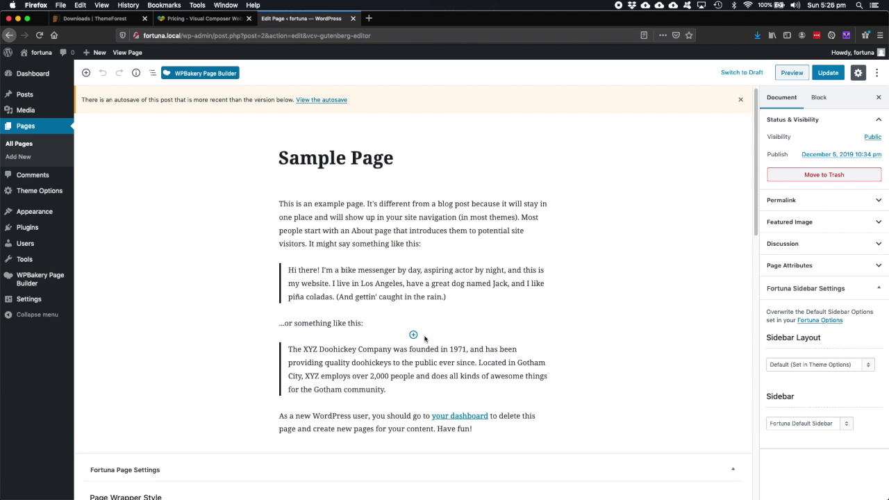
{"action": "left_click", "coordinate": [195, 75]}
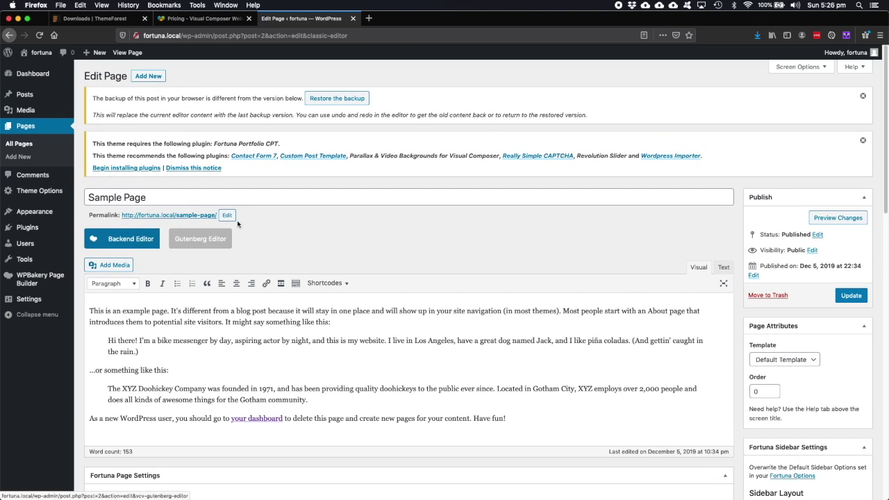
{"action": "left_click", "coordinate": [130, 239]}
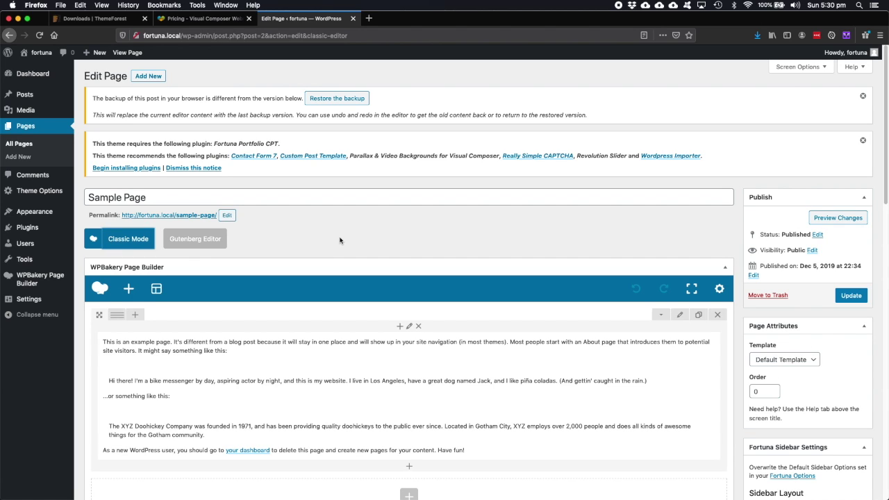
Step: Split the text block's row into two equal columns
{"action": "scroll", "coordinate": [263, 241], "scroll_direction": "down", "scroll_amount": 3}
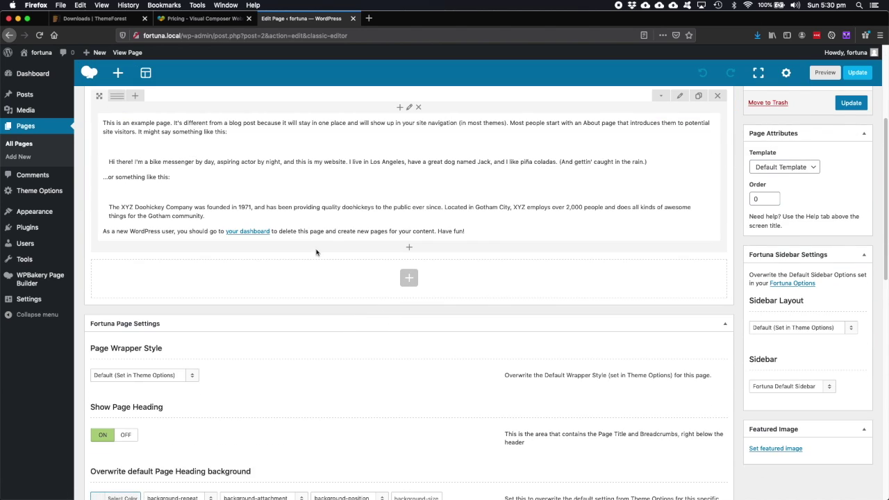
{"action": "scroll", "coordinate": [165, 211], "scroll_direction": "up", "scroll_amount": 2}
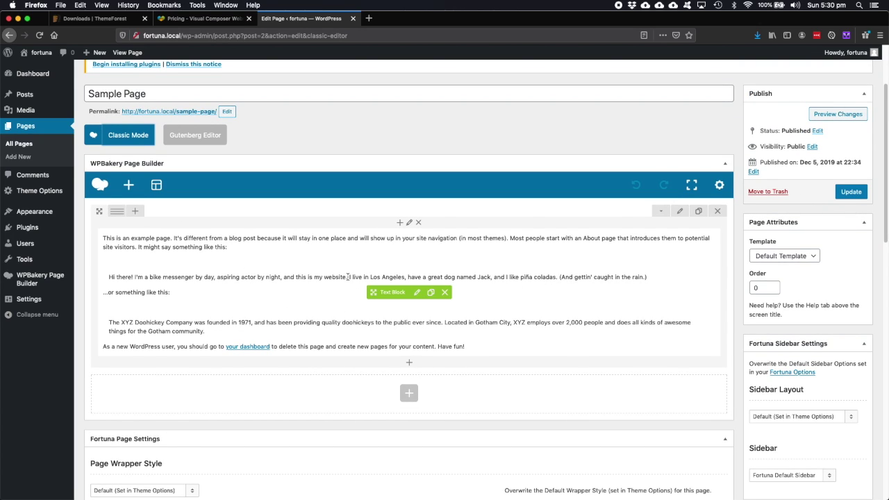
{"action": "mouse_move", "coordinate": [117, 211]}
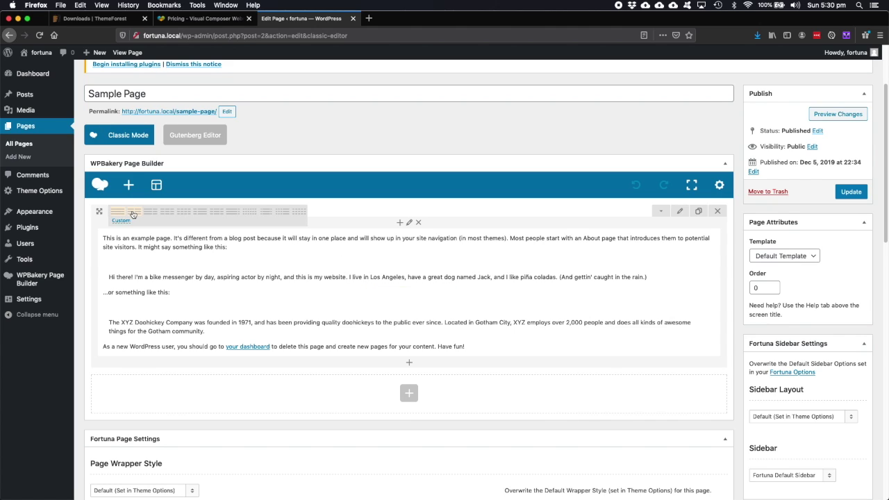
{"action": "left_click", "coordinate": [133, 213]}
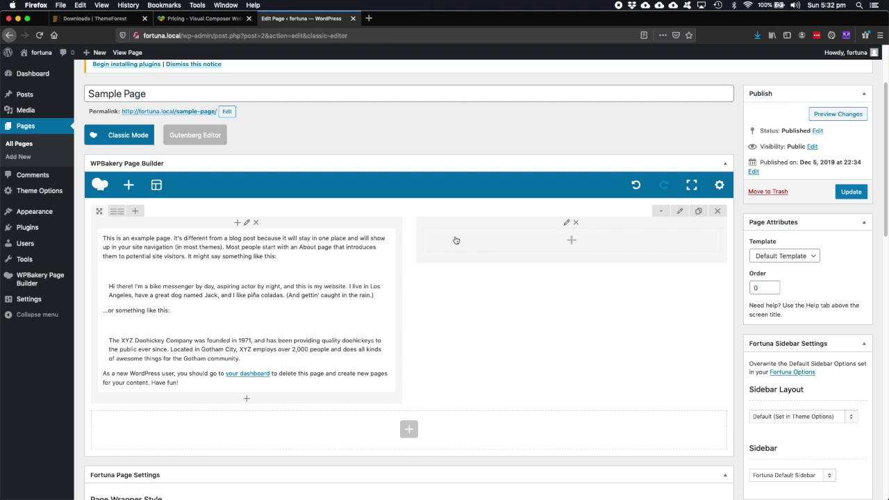
Step: Add a Single Image element to the row's empty second column and open its image selection
{"action": "left_click", "coordinate": [573, 242]}
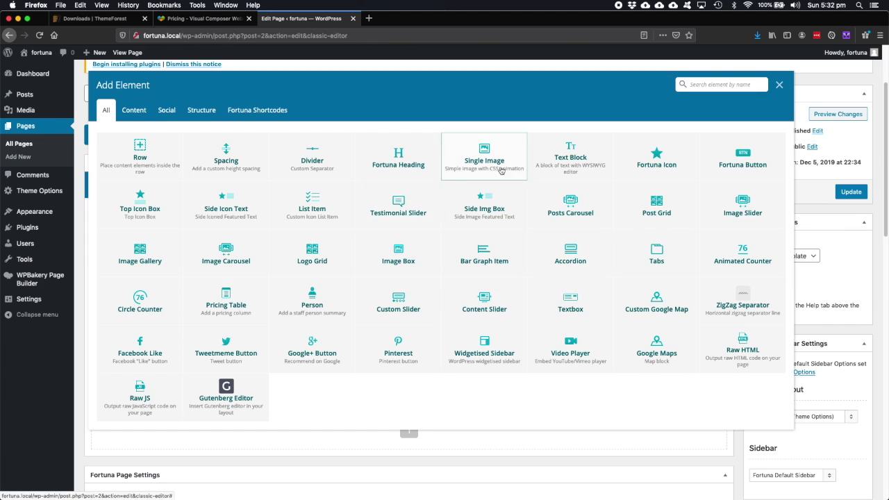
{"action": "left_click", "coordinate": [502, 170]}
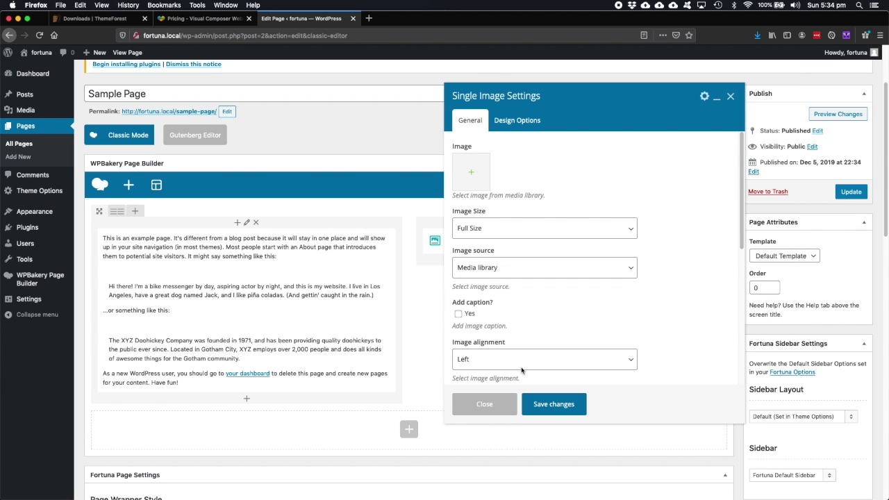
{"action": "left_click", "coordinate": [471, 175]}
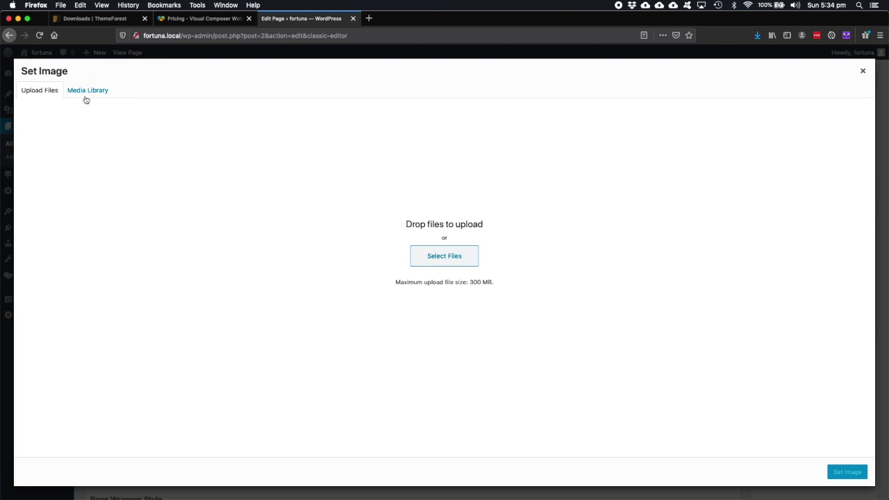
Step: Upload the Red-Soda-Band wedding singer JPG from Downloads, and set New-England-Wedding-Destination-of-Choice-Red-Soda-Band.jpg as the element's image
{"action": "left_click", "coordinate": [434, 262]}
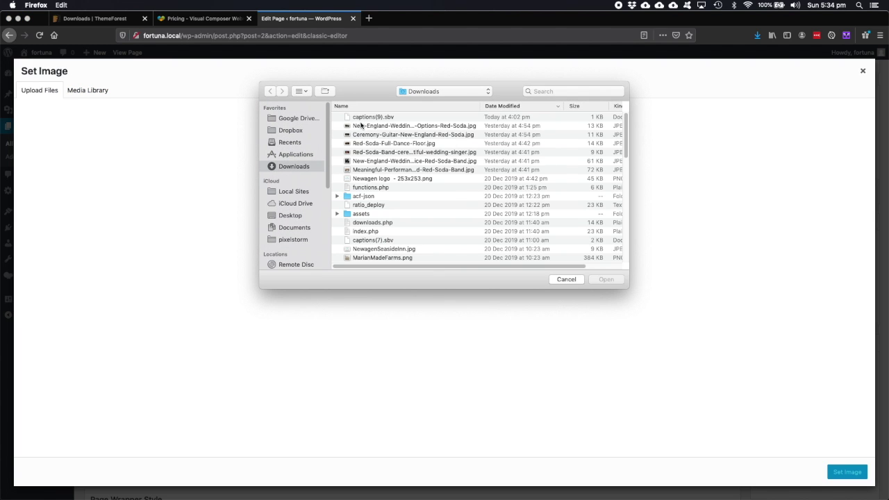
{"action": "left_click", "coordinate": [357, 144]}
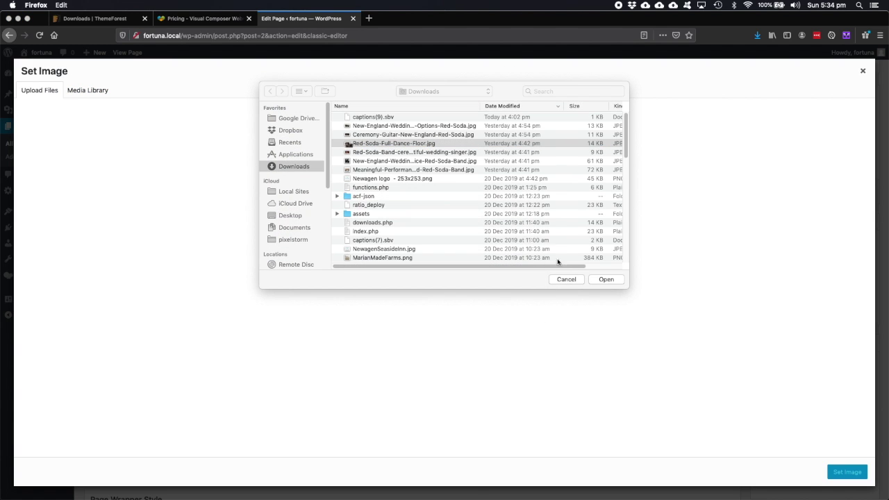
{"action": "left_click", "coordinate": [422, 153]}
{"action": "key", "text": "space"}
{"action": "key", "text": "space"}
{"action": "left_click", "coordinate": [603, 280]}
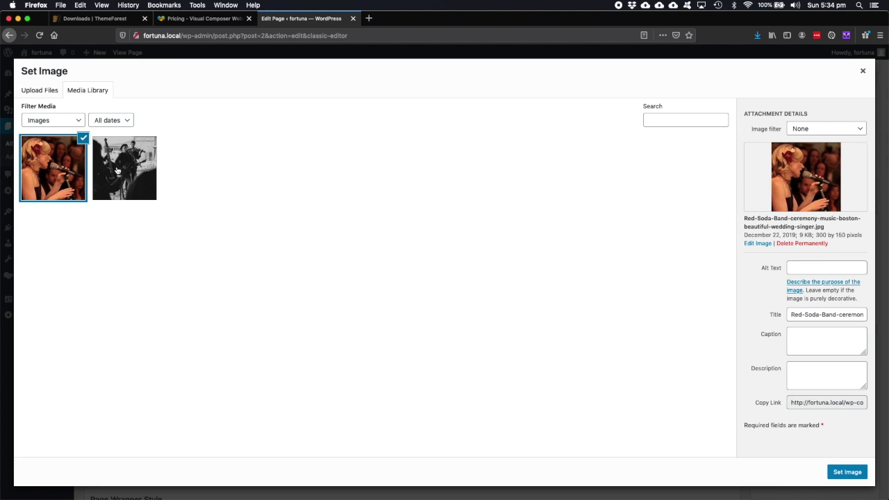
{"action": "left_click", "coordinate": [132, 180]}
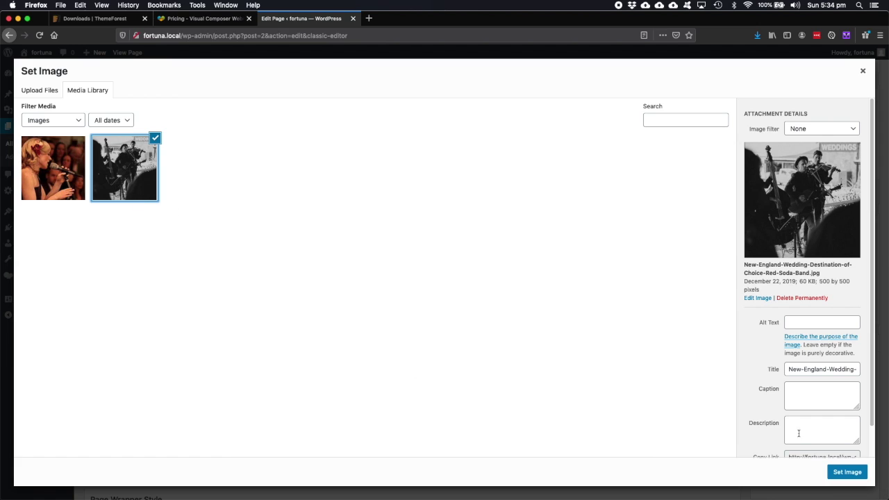
{"action": "left_click", "coordinate": [847, 472]}
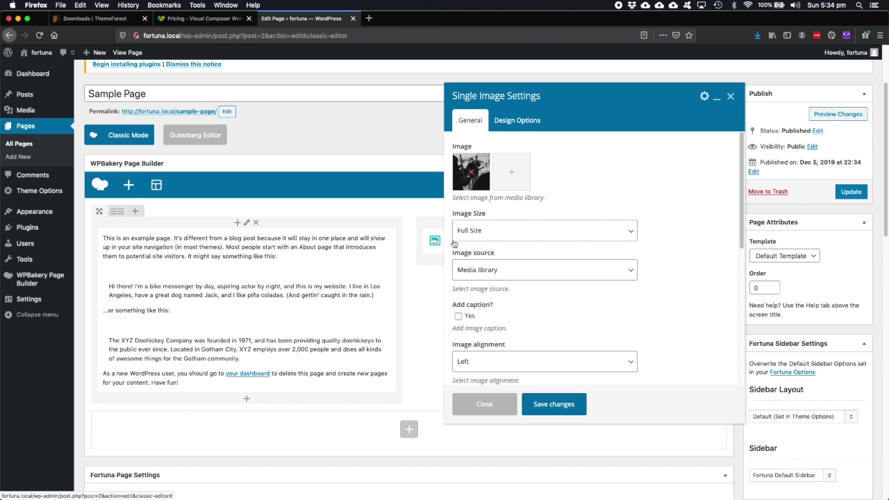
Step: Review the Single Image element's size, source, alignment, style and animation options, and save it at Full Size
{"action": "left_click", "coordinate": [489, 233]}
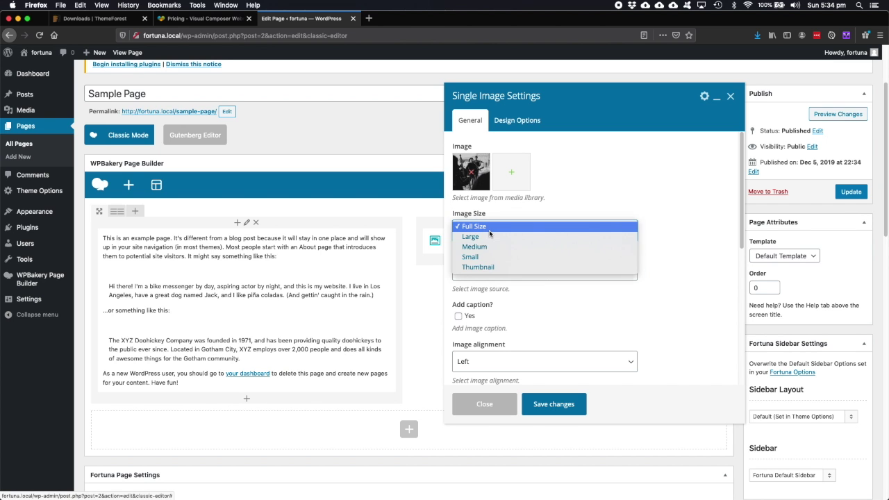
{"action": "left_click", "coordinate": [503, 281]}
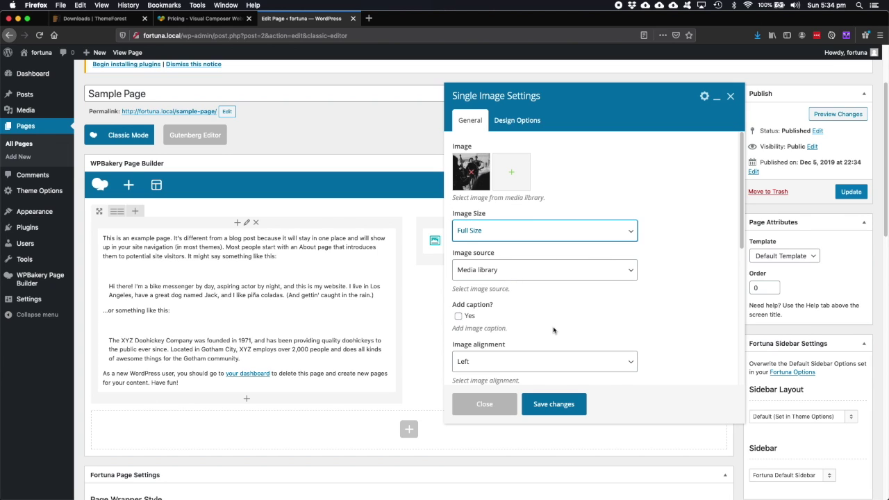
{"action": "scroll", "coordinate": [509, 278], "scroll_direction": "down", "scroll_amount": 2}
{"action": "scroll", "coordinate": [489, 304], "scroll_direction": "down", "scroll_amount": 8}
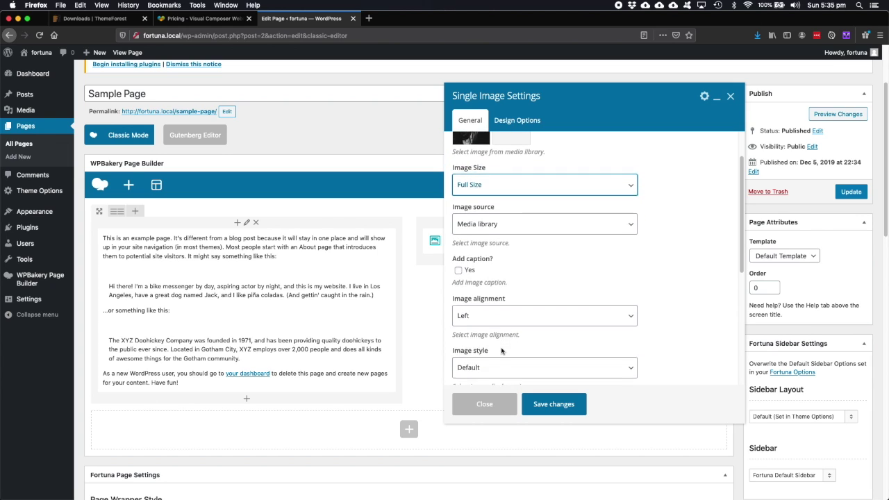
{"action": "scroll", "coordinate": [502, 348], "scroll_direction": "down", "scroll_amount": 3}
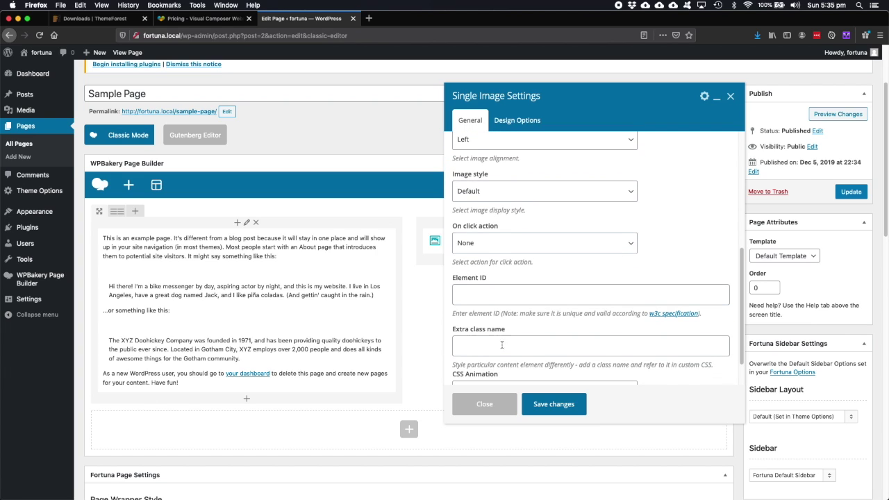
{"action": "scroll", "coordinate": [509, 277], "scroll_direction": "down", "scroll_amount": 2}
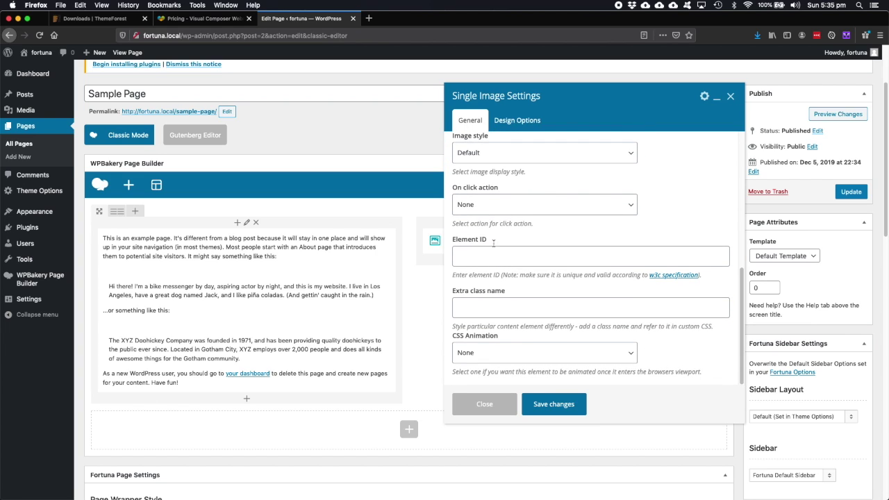
{"action": "left_click", "coordinate": [554, 406]}
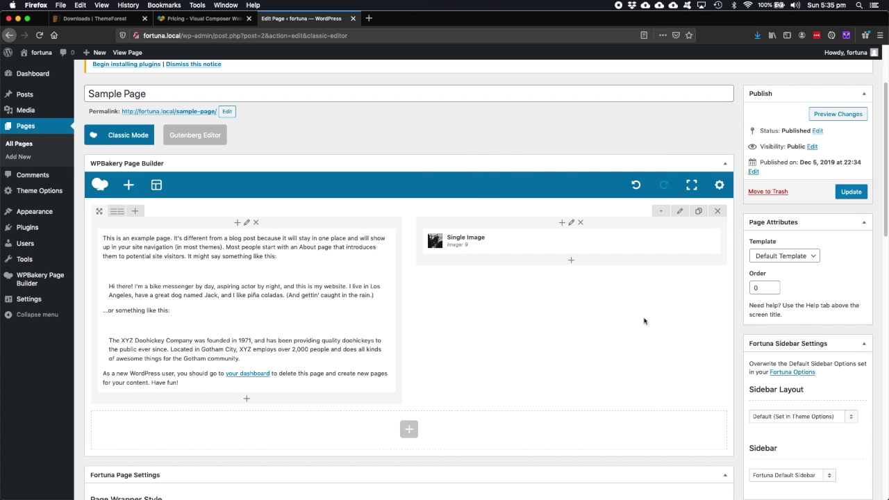
Step: Add a new row below the text and image row and split it into three equal columns
{"action": "scroll", "coordinate": [644, 321], "scroll_direction": "down", "scroll_amount": 4}
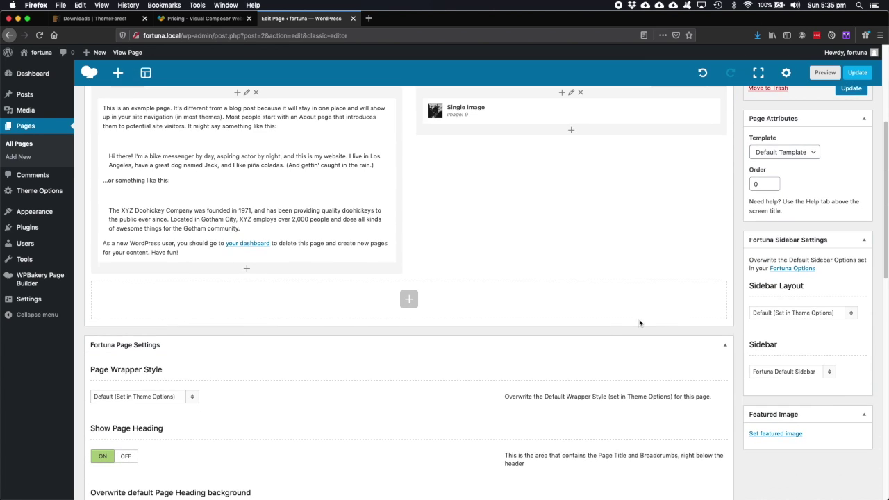
{"action": "left_click", "coordinate": [409, 299]}
{"action": "left_click", "coordinate": [157, 150]}
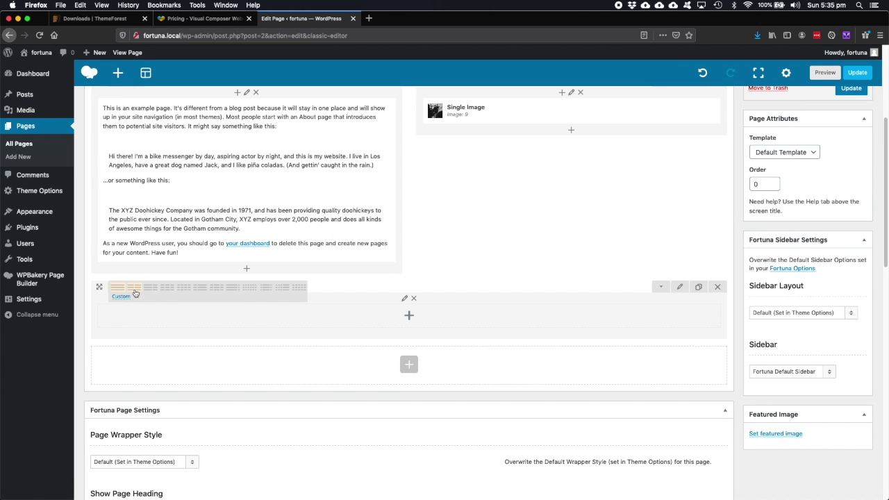
{"action": "left_click", "coordinate": [166, 288]}
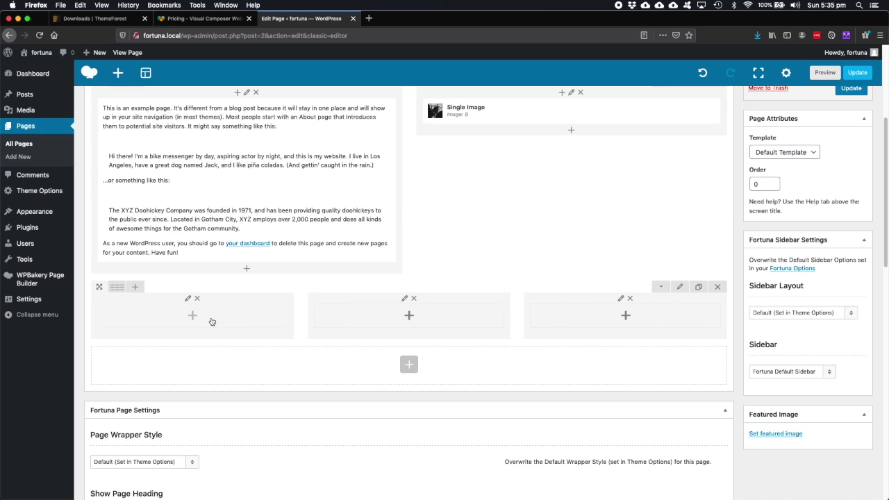
Step: Search the elements for a button and add a Fortuna Button to the new row's first column
{"action": "scroll", "coordinate": [222, 326], "scroll_direction": "up", "scroll_amount": 3}
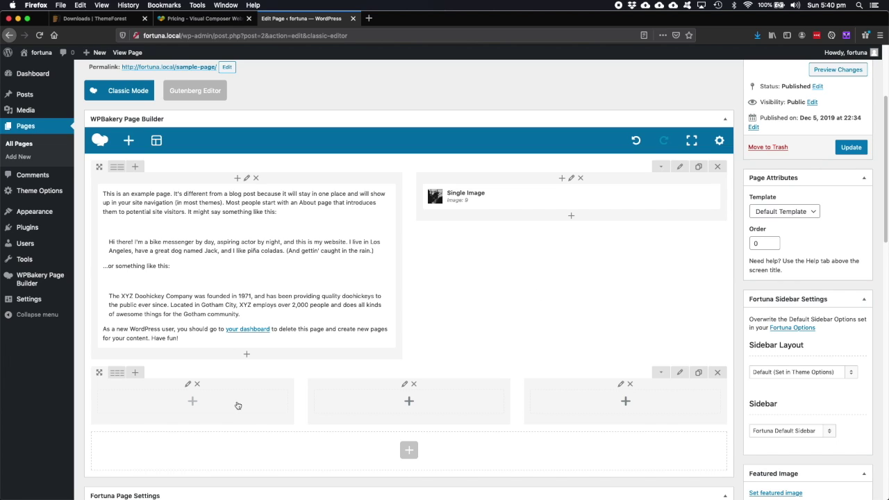
{"action": "left_click", "coordinate": [194, 403]}
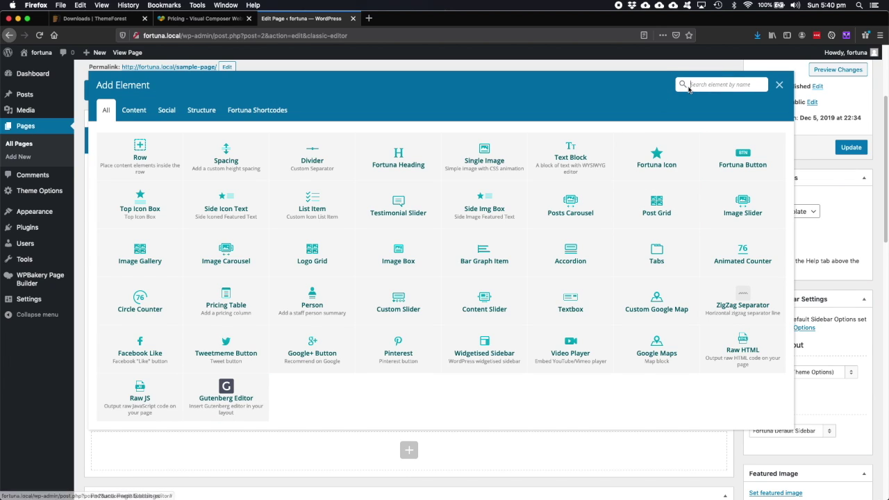
{"action": "type", "text": "b"}
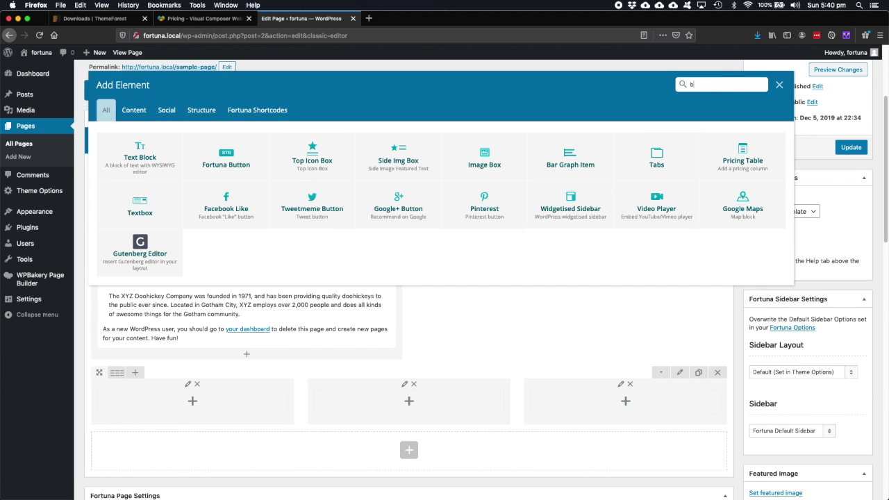
{"action": "type", "text": "utto"}
{"action": "left_click", "coordinate": [129, 156]}
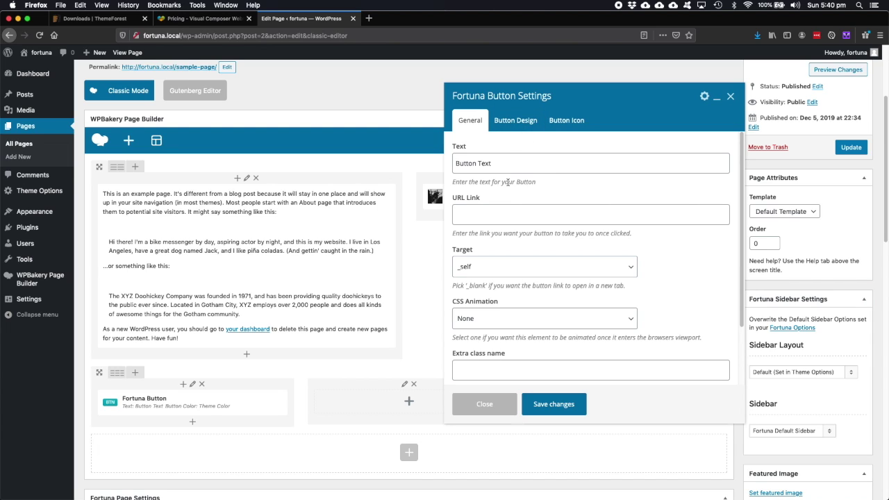
Step: Examine the Fortuna Button's color, style, border radius and size choices, along with its icon option
{"action": "mouse_move", "coordinate": [743, 187]}
{"action": "left_mouse_down"}
{"action": "mouse_move", "coordinate": [744, 253]}
{"action": "mouse_move", "coordinate": [748, 177]}
{"action": "left_mouse_up"}
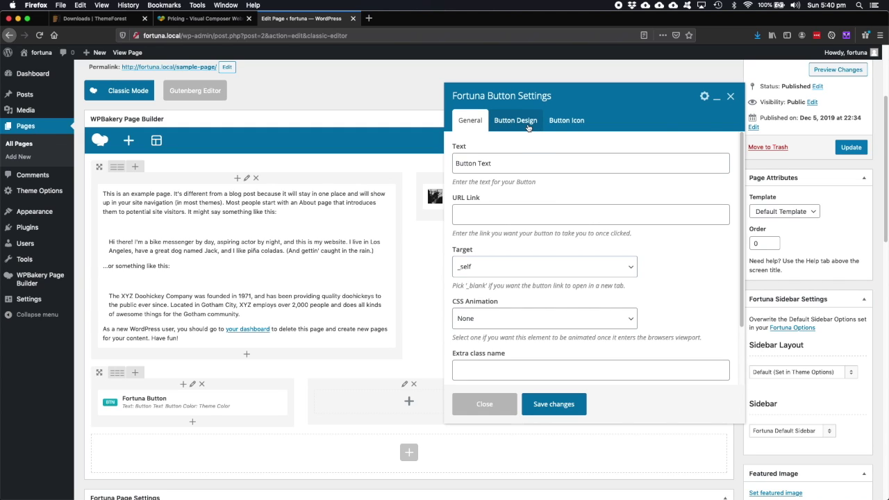
{"action": "left_click", "coordinate": [530, 125]}
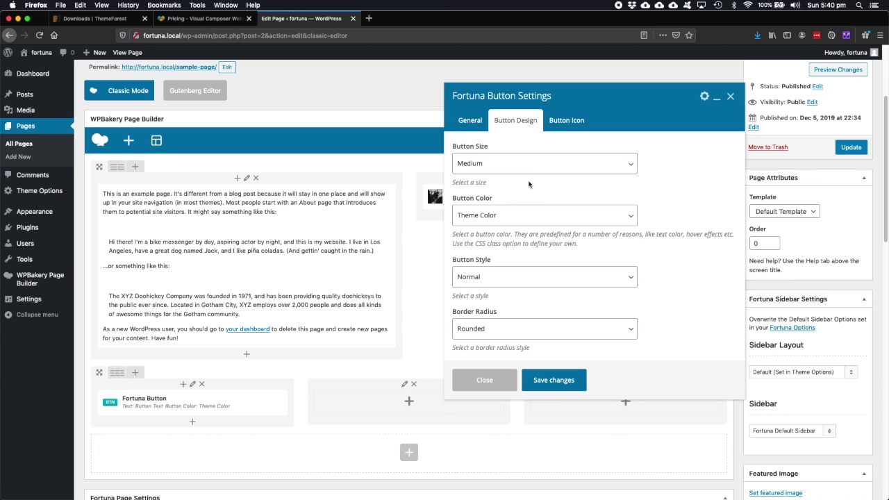
{"action": "left_click", "coordinate": [525, 217]}
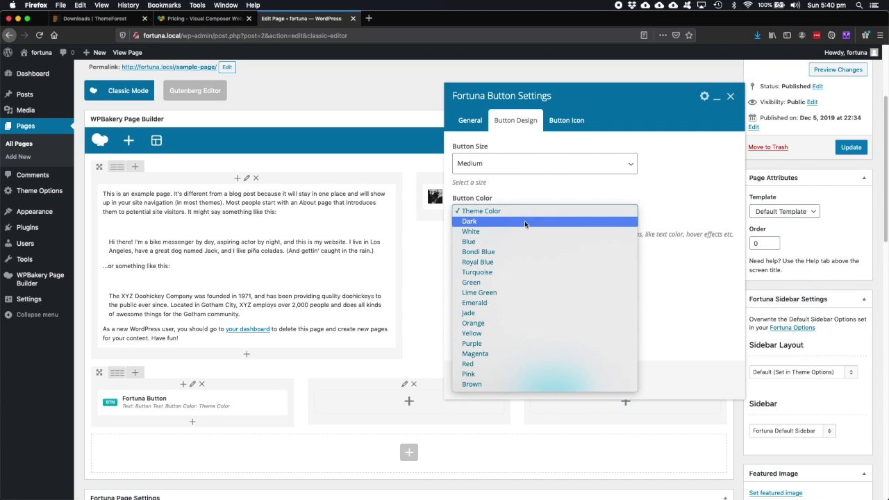
{"action": "left_click", "coordinate": [517, 209]}
{"action": "left_click", "coordinate": [516, 280]}
{"action": "left_click", "coordinate": [517, 278]}
{"action": "left_click", "coordinate": [517, 275]}
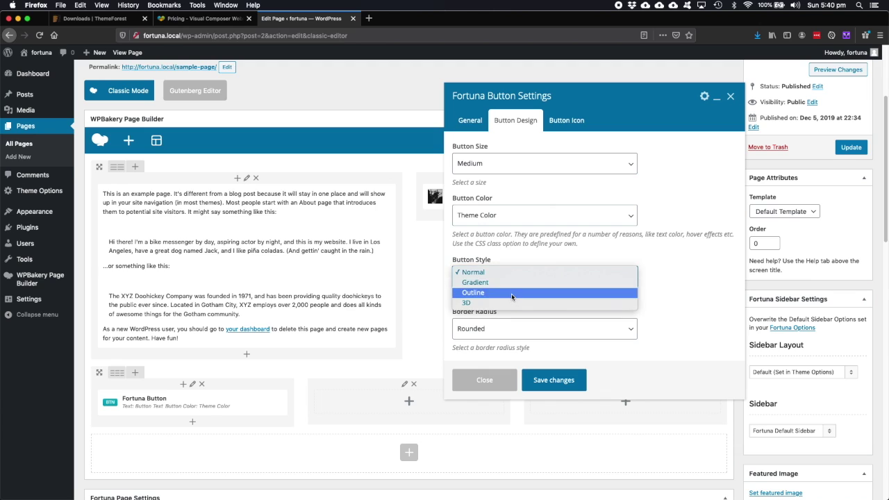
{"action": "left_click", "coordinate": [507, 316]}
{"action": "left_click", "coordinate": [508, 329]}
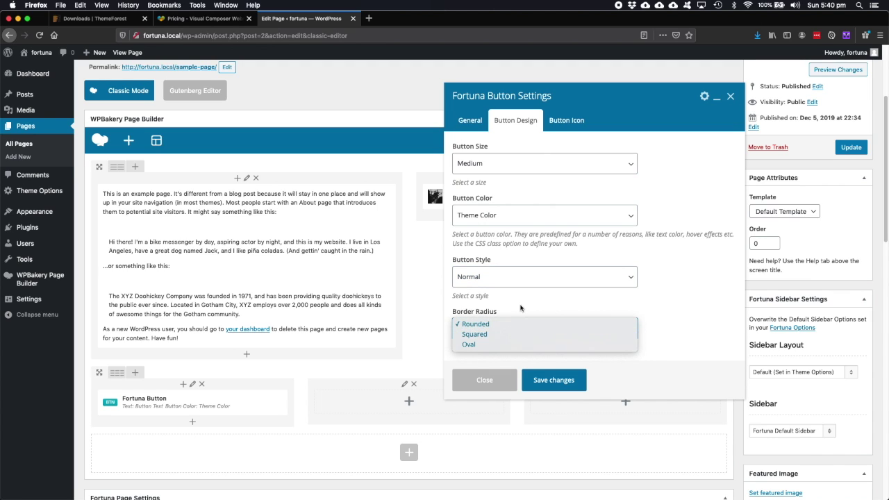
{"action": "left_click", "coordinate": [521, 311]}
{"action": "scroll", "coordinate": [550, 158], "scroll_direction": "down", "scroll_amount": 1}
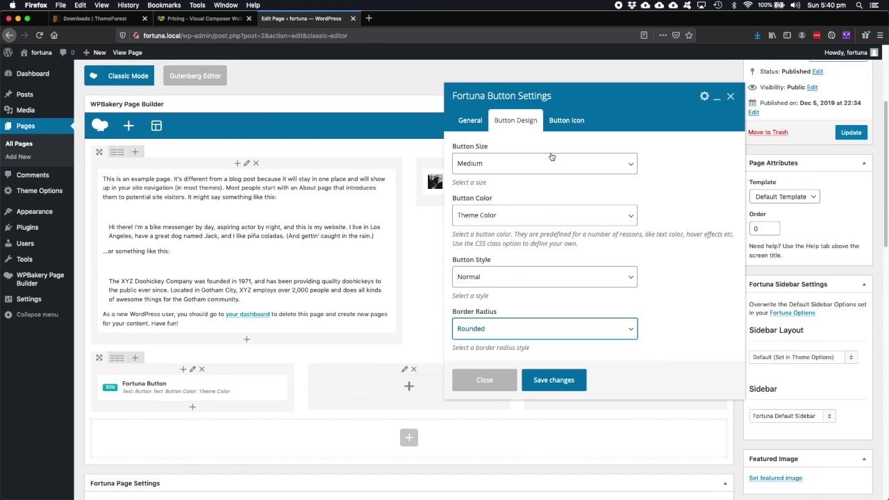
{"action": "left_click", "coordinate": [539, 163]}
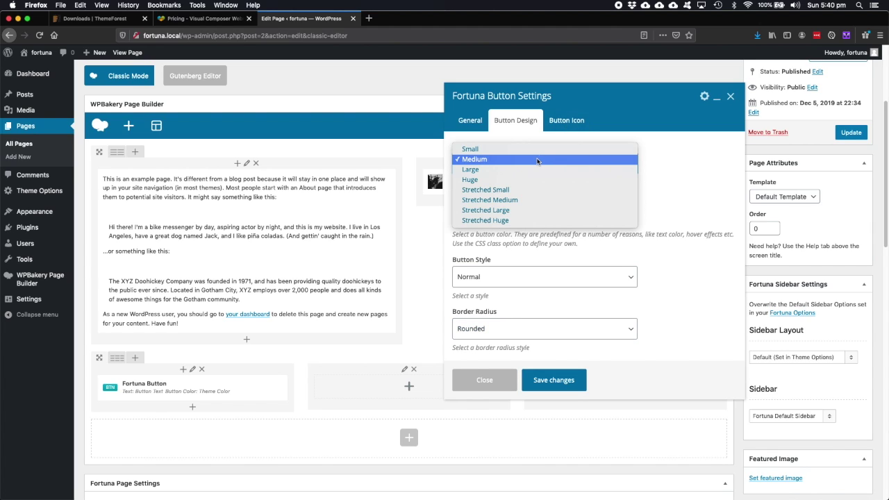
{"action": "left_click", "coordinate": [539, 160]}
{"action": "left_click", "coordinate": [568, 122]}
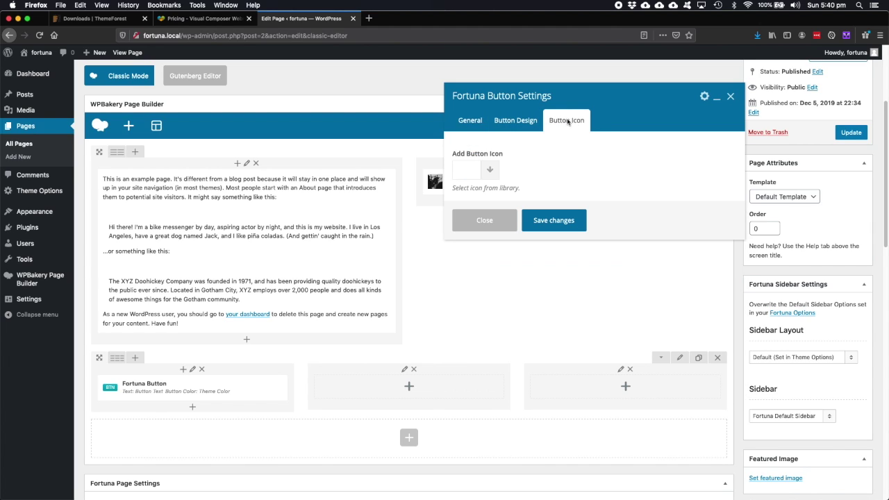
{"action": "left_click", "coordinate": [520, 124]}
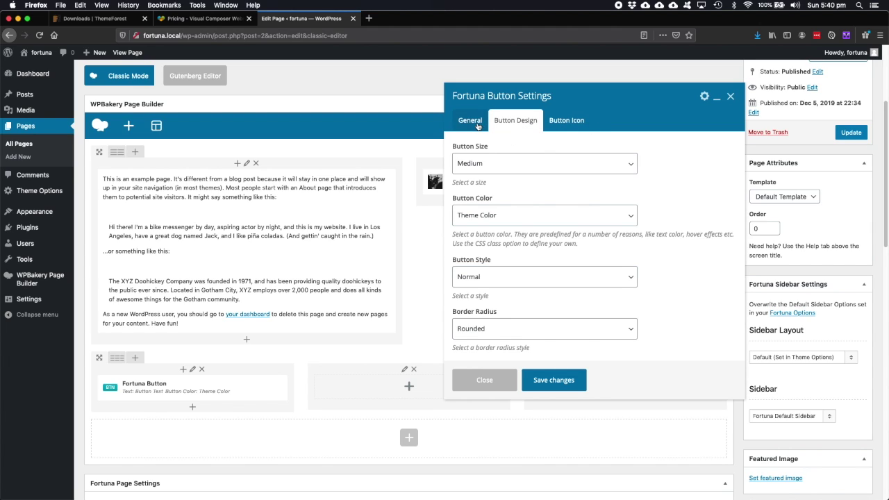
Step: Set the Fortuna Button's URL link to # and save the element
{"action": "left_click_drag", "start_coordinate": [483, 98], "coordinate": [460, 100]}
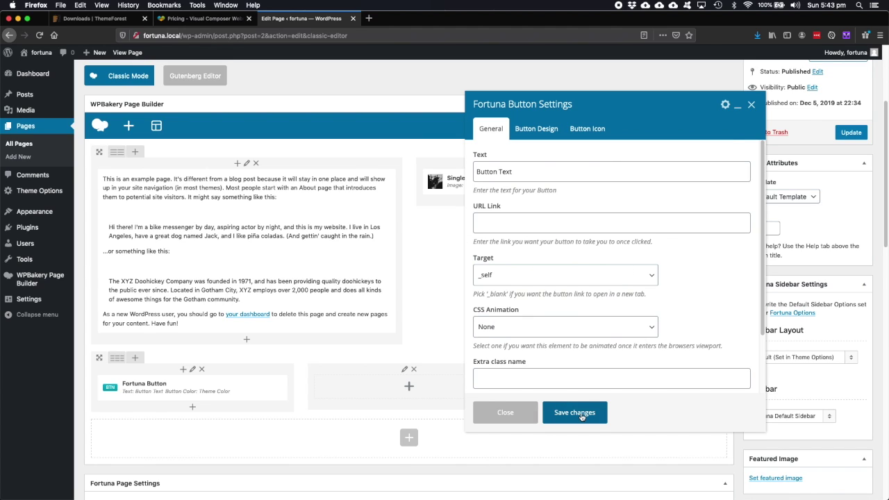
{"action": "left_click", "coordinate": [532, 222]}
{"action": "type", "text": "#"}
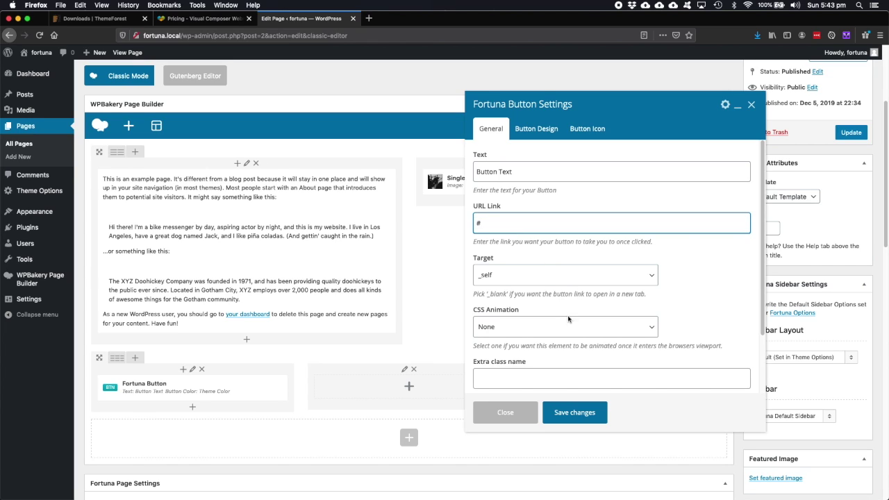
{"action": "left_click", "coordinate": [576, 420]}
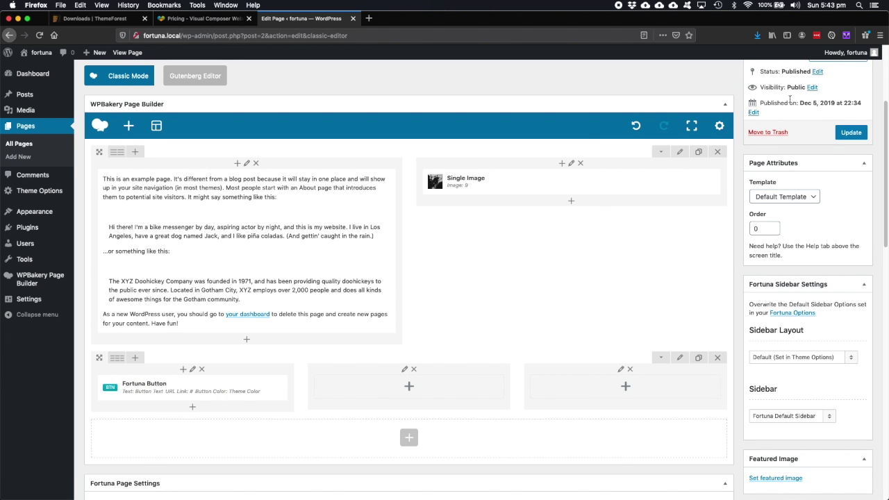
Step: Preview the page's changes and check the two-column content and the button below it
{"action": "scroll", "coordinate": [790, 99], "scroll_direction": "up", "scroll_amount": 4}
{"action": "left_click", "coordinate": [827, 161]}
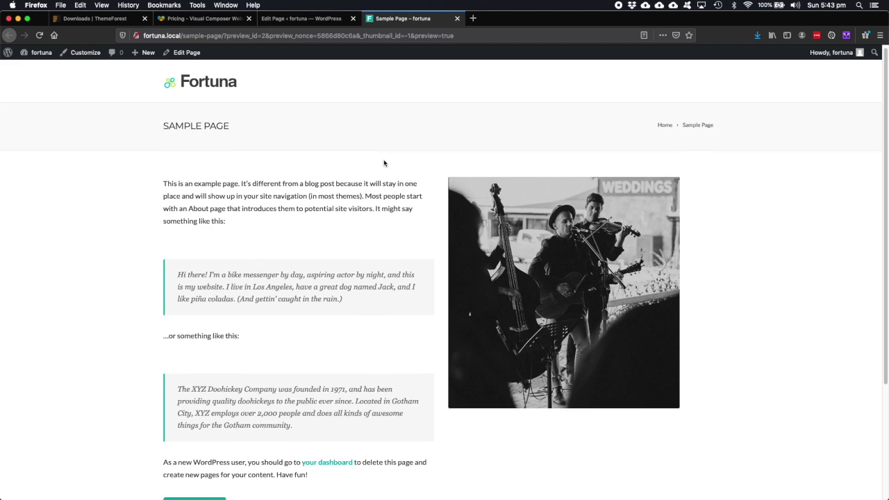
{"action": "scroll", "coordinate": [384, 163], "scroll_direction": "down", "scroll_amount": 4}
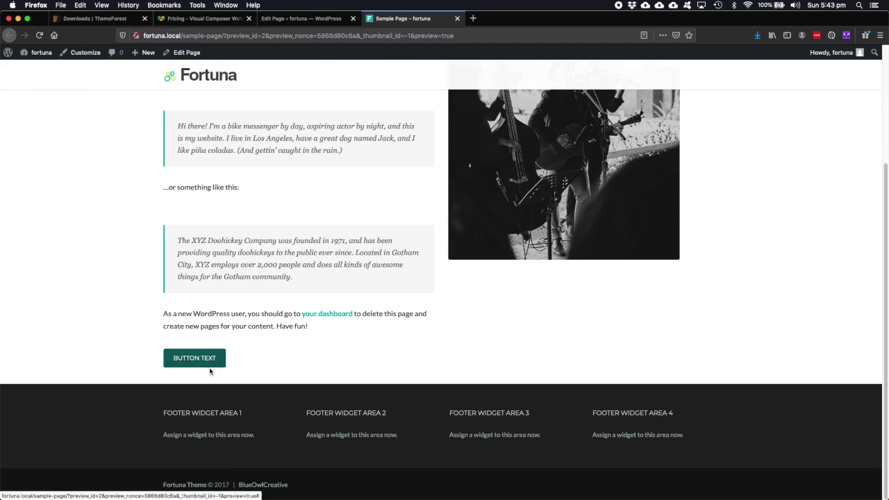
Step: Return to the page editor, duplicate the Fortuna Button twice, and move one copy into each of the row's two empty columns
{"action": "left_click", "coordinate": [305, 25]}
{"action": "scroll", "coordinate": [497, 341], "scroll_direction": "down", "scroll_amount": 5}
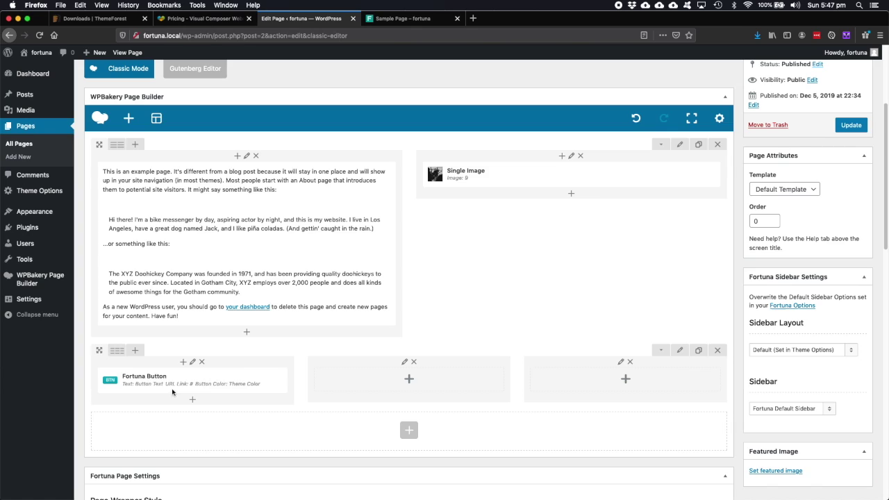
{"action": "left_click", "coordinate": [220, 381]}
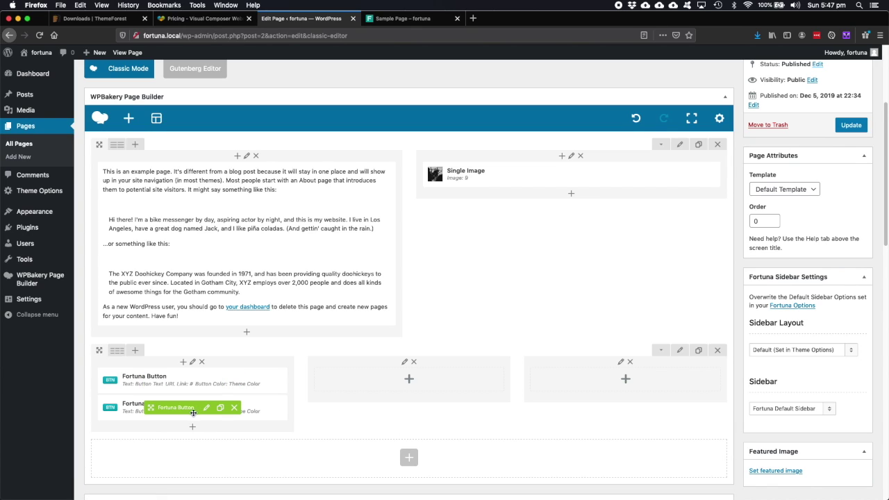
{"action": "left_click", "coordinate": [220, 408]}
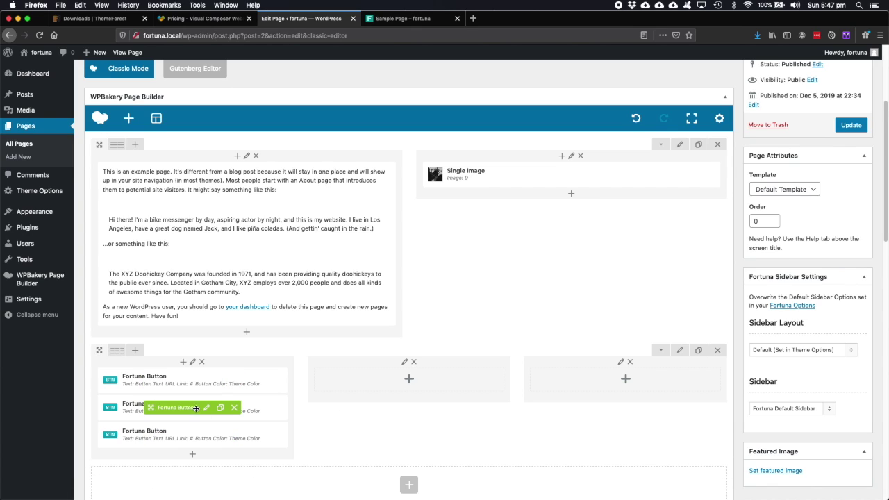
{"action": "left_click_drag", "start_coordinate": [151, 409], "coordinate": [361, 380]}
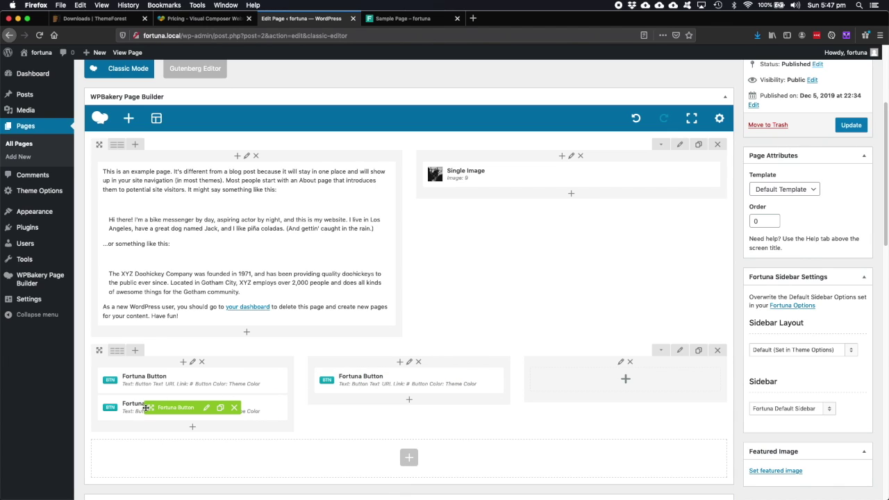
{"action": "left_click_drag", "start_coordinate": [146, 407], "coordinate": [584, 380]}
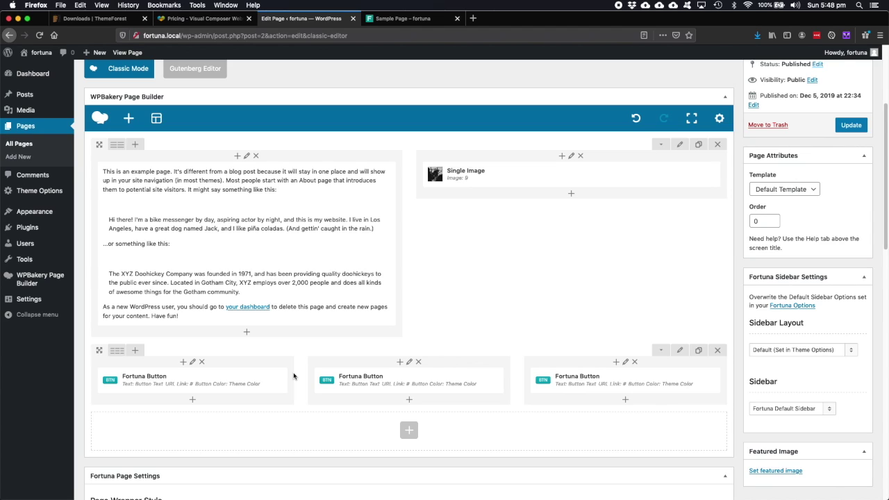
Step: Add a Text Block element below the Fortuna Button in the three-column row's first column
{"action": "mouse_move", "coordinate": [202, 379]}
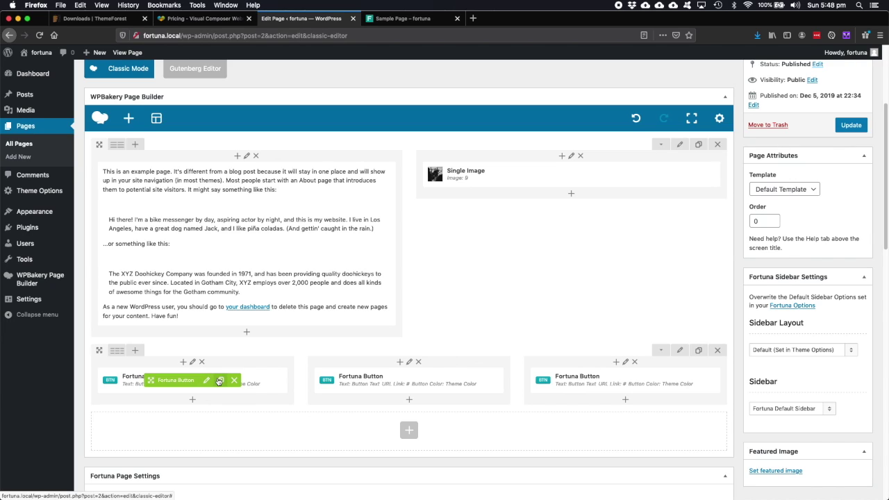
{"action": "left_click", "coordinate": [194, 402]}
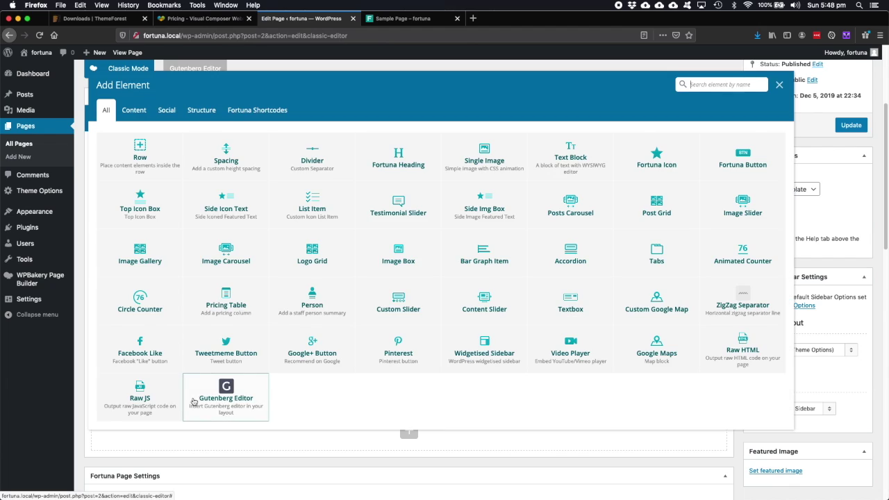
{"action": "left_click", "coordinate": [545, 164]}
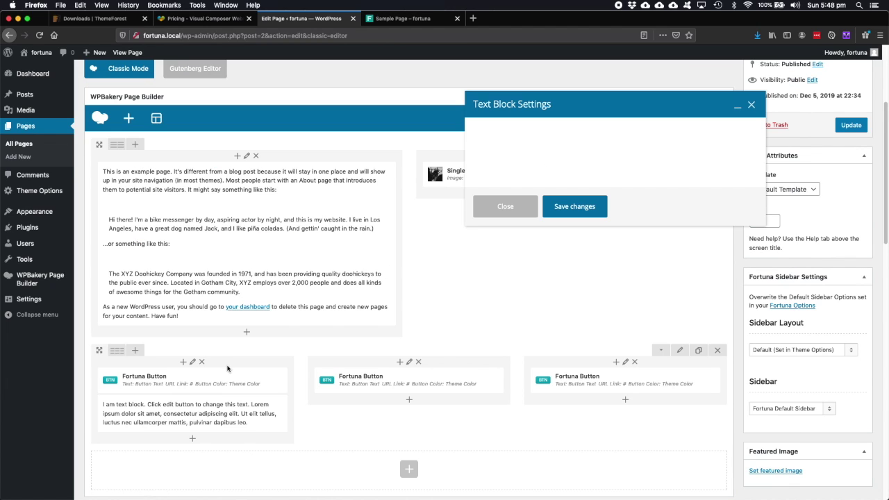
Step: Save the Text Block and move it above the Fortuna Button in the three-column row's first column
{"action": "left_click", "coordinate": [574, 412]}
{"action": "left_click_drag", "start_coordinate": [160, 409], "coordinate": [184, 370]}
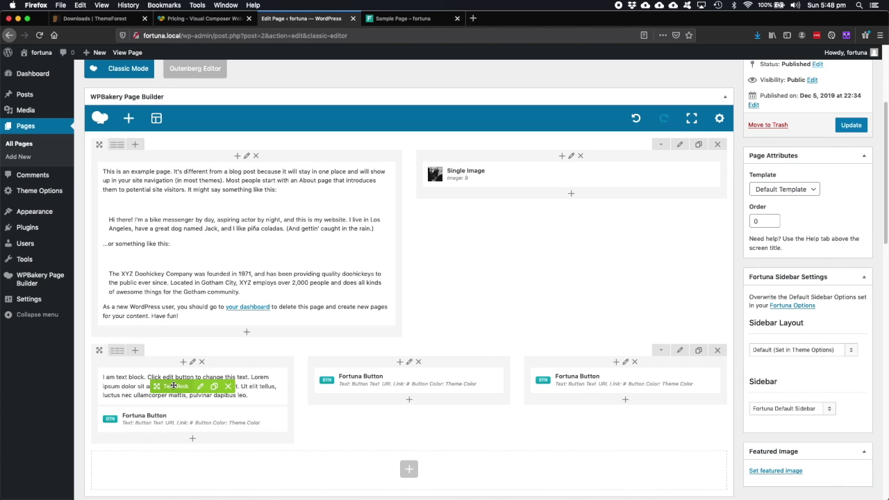
Step: Add a Fortuna Icon element at the end of the first column and set its icon position to Center
{"action": "left_click", "coordinate": [192, 440]}
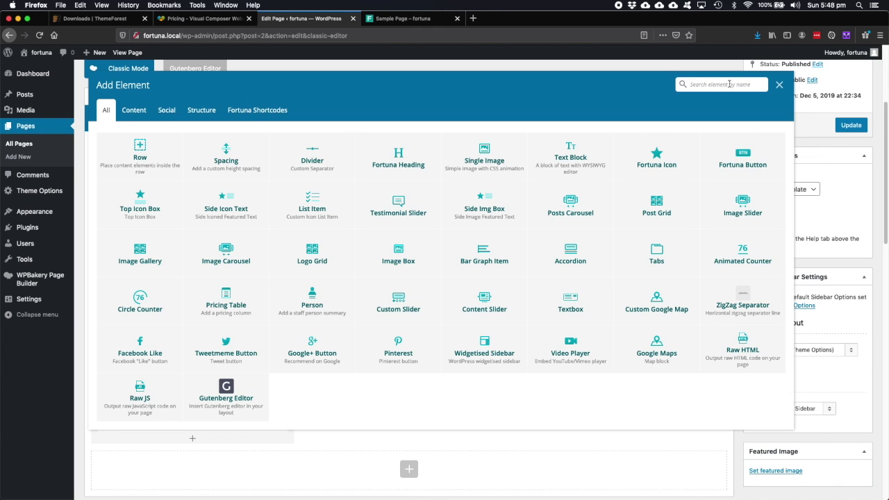
{"action": "left_click", "coordinate": [656, 160]}
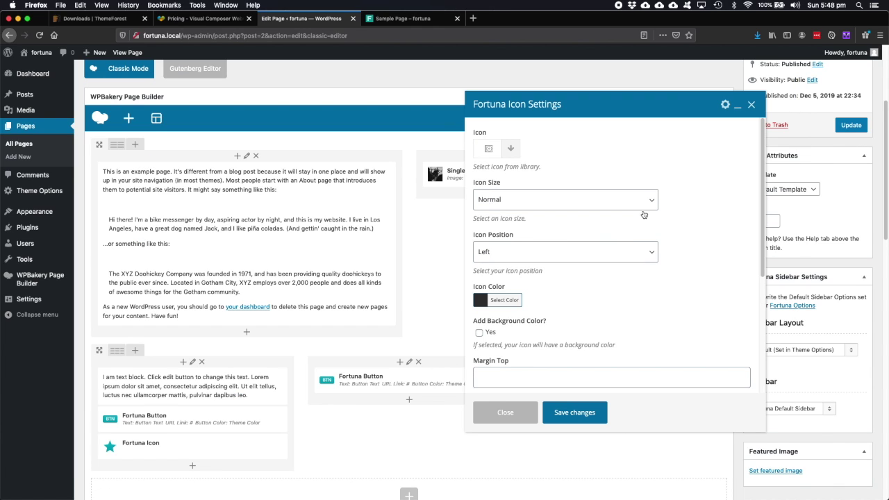
{"action": "left_click", "coordinate": [529, 258]}
{"action": "left_click", "coordinate": [532, 261]}
{"action": "scroll", "coordinate": [548, 318], "scroll_direction": "down", "scroll_amount": 2}
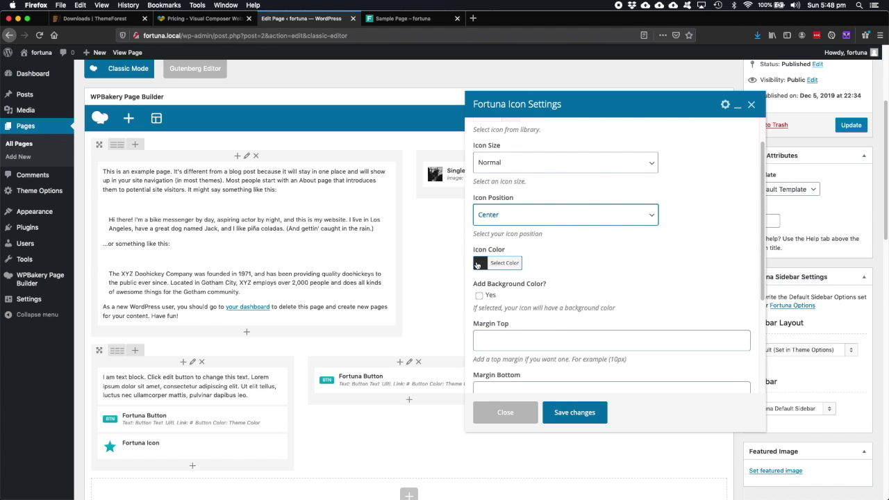
{"action": "scroll", "coordinate": [547, 321], "scroll_direction": "down", "scroll_amount": 5}
{"action": "scroll", "coordinate": [547, 317], "scroll_direction": "up", "scroll_amount": 6}
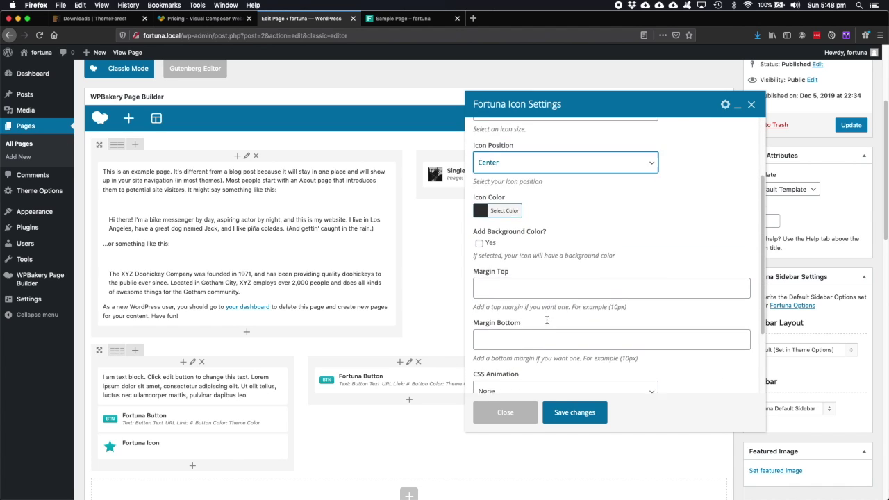
Step: Choose the smiley icon from the icon library for the Fortuna Icon and save the element
{"action": "left_click", "coordinate": [511, 151]}
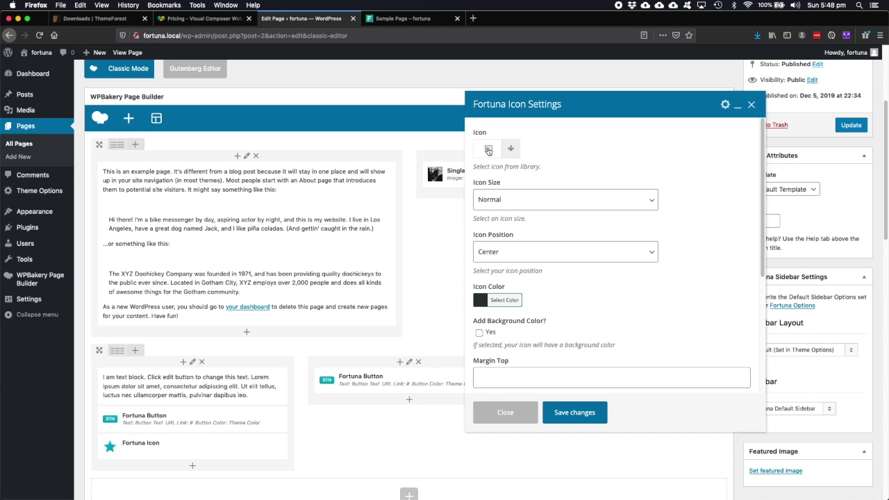
{"action": "left_click", "coordinate": [498, 152]}
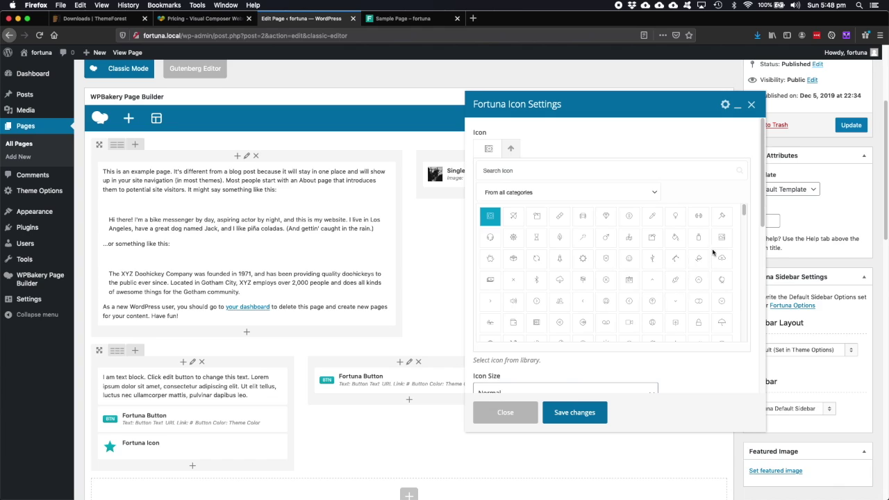
{"action": "left_click", "coordinate": [629, 261]}
{"action": "left_click", "coordinate": [587, 418]}
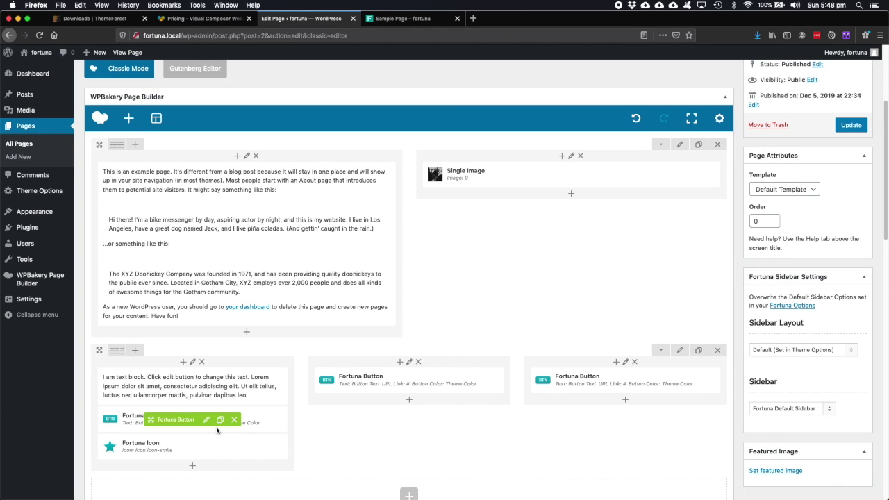
Step: Duplicate the first column's Fortuna Button and move a copy into each of the other two columns
{"action": "left_click", "coordinate": [221, 421]}
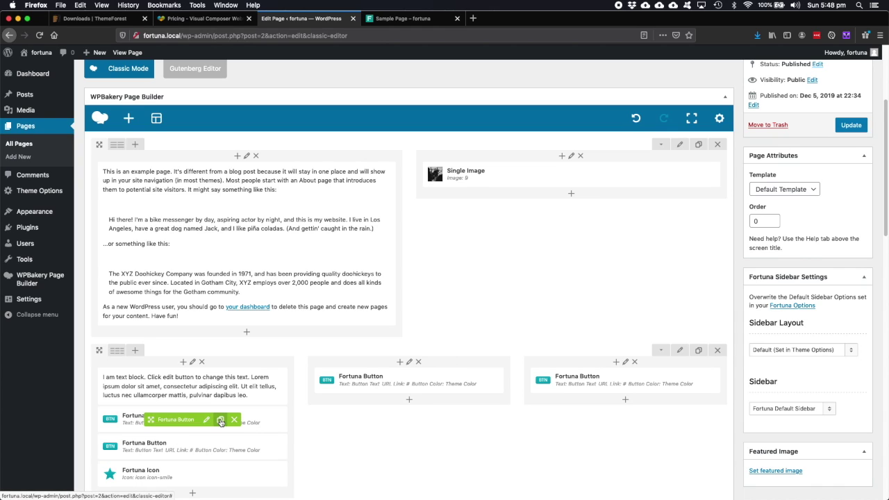
{"action": "left_click_drag", "start_coordinate": [151, 419], "coordinate": [388, 412]}
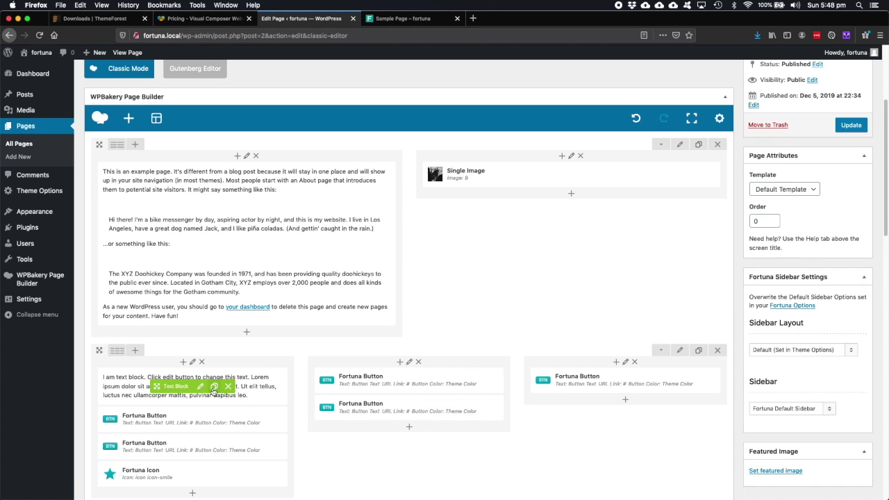
{"action": "left_click_drag", "start_coordinate": [153, 420], "coordinate": [585, 417]}
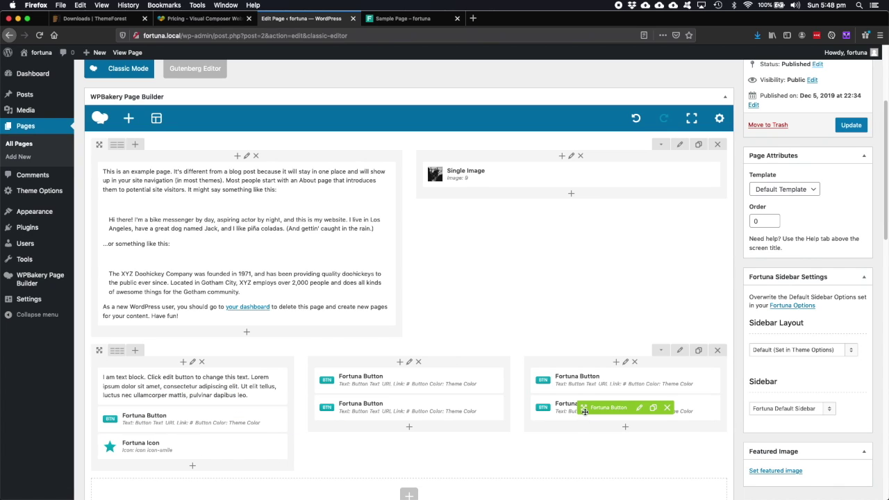
Step: Duplicate the first column's Text Block for the second and third columns, placing each copy above the Fortuna Buttons
{"action": "left_click", "coordinate": [215, 386]}
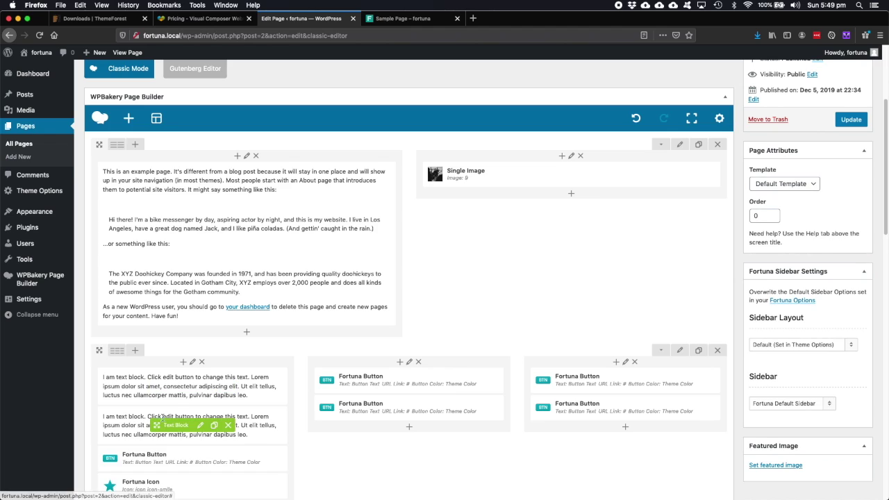
{"action": "left_click_drag", "start_coordinate": [167, 426], "coordinate": [375, 390]}
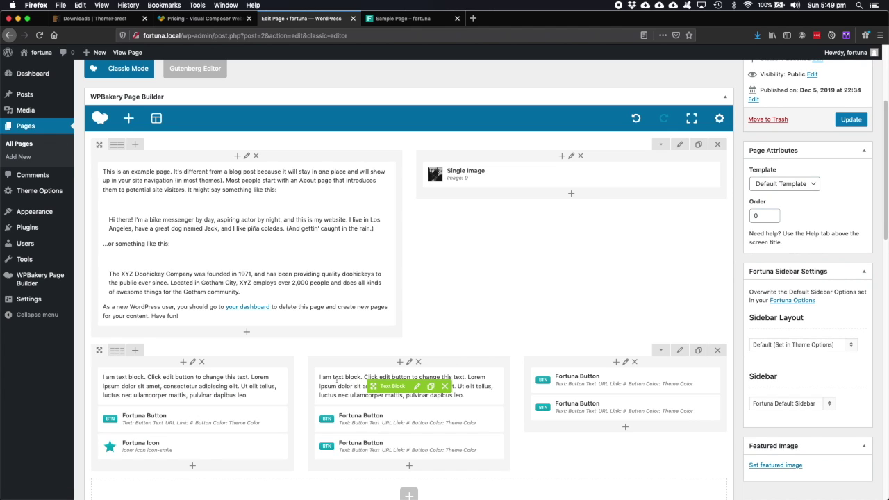
{"action": "left_click", "coordinate": [430, 388]}
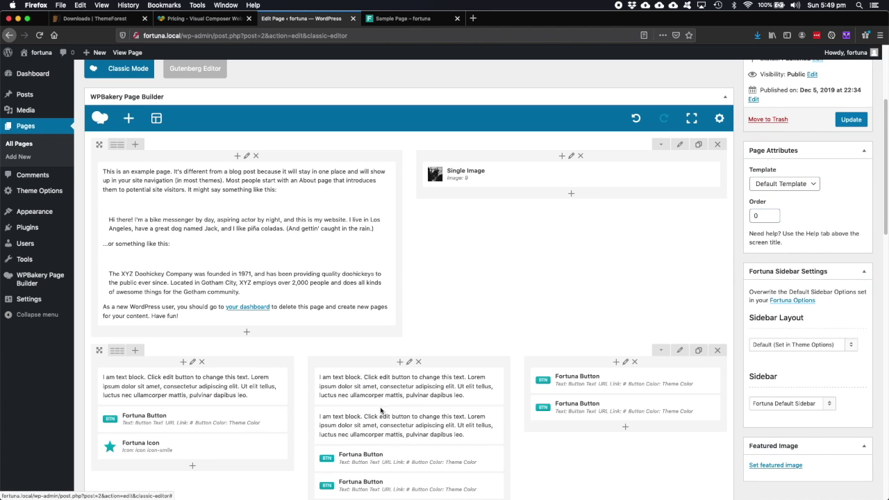
{"action": "left_click_drag", "start_coordinate": [373, 427], "coordinate": [621, 378]}
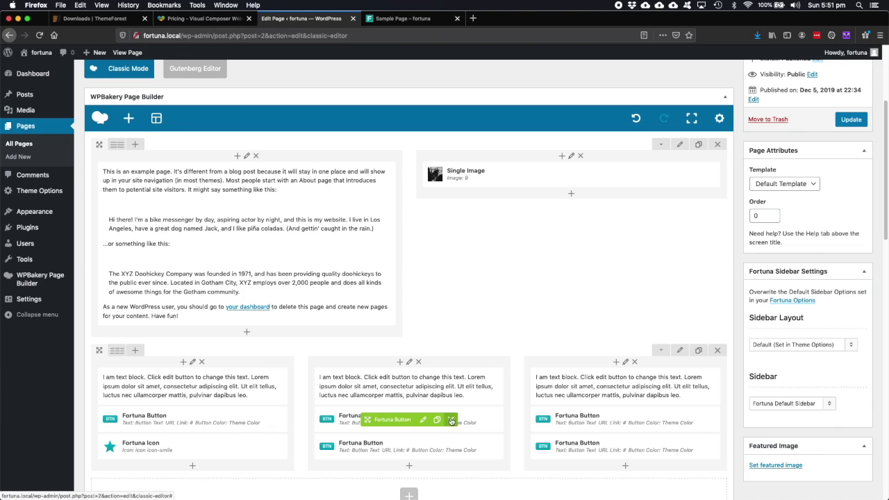
Step: Delete the extra Fortuna Button from both the second and third columns
{"action": "left_click", "coordinate": [450, 421]}
{"action": "left_click", "coordinate": [667, 423]}
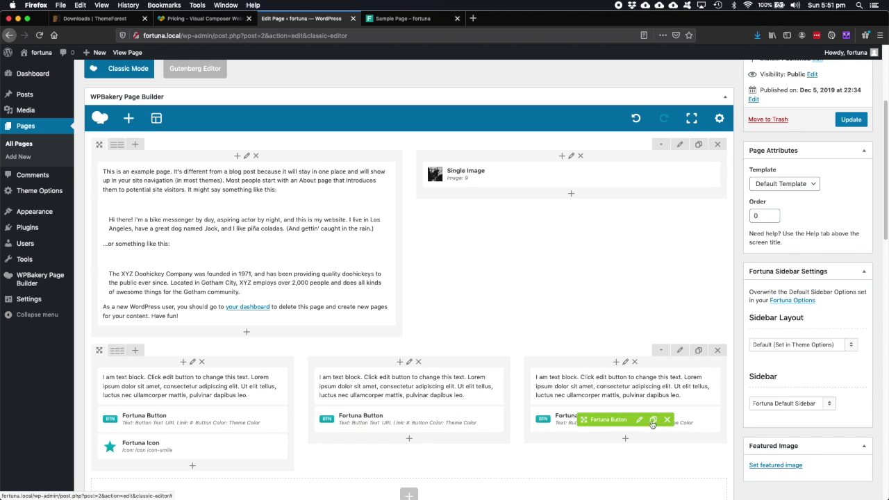
Step: Copy the Fortuna Icon into the second and third columns, placing the icon between the text block and button in all three
{"action": "left_click", "coordinate": [217, 449]}
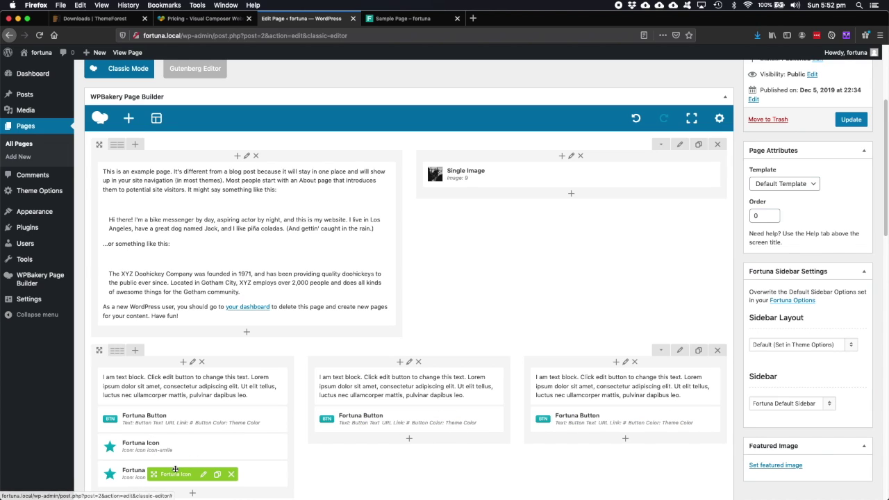
{"action": "left_click_drag", "start_coordinate": [175, 472], "coordinate": [369, 425]}
{"action": "left_click_drag", "start_coordinate": [165, 440], "coordinate": [167, 410]}
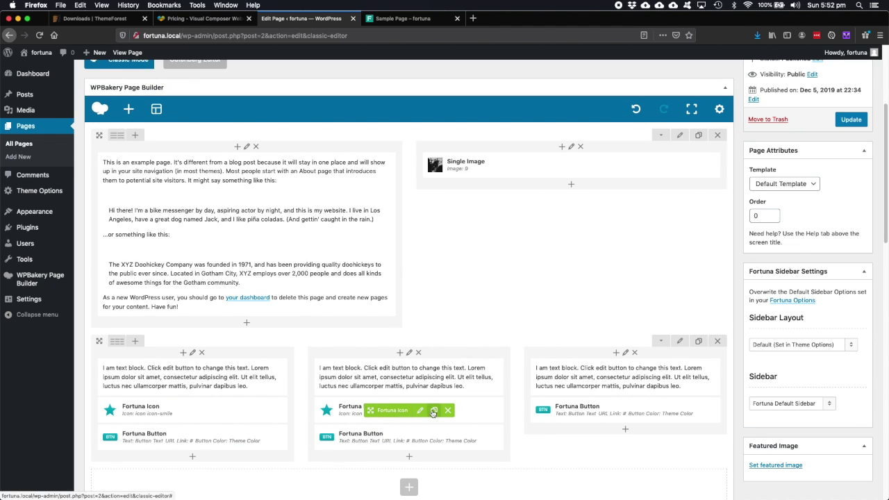
{"action": "left_click", "coordinate": [433, 410]}
{"action": "left_click_drag", "start_coordinate": [393, 437], "coordinate": [570, 420]}
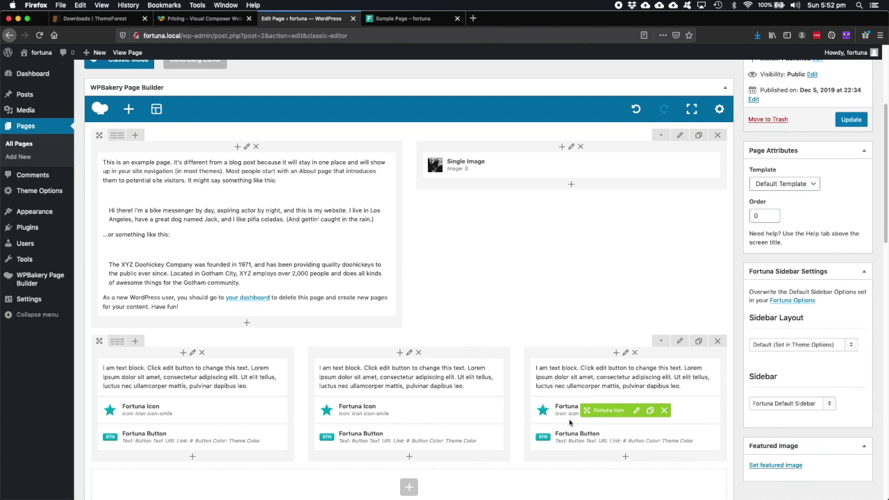
Step: Preview the page's changes and check the alignment of the text, icons and buttons in the three-column row
{"action": "scroll", "coordinate": [849, 146], "scroll_direction": "up", "scroll_amount": 3}
{"action": "left_click", "coordinate": [839, 146]}
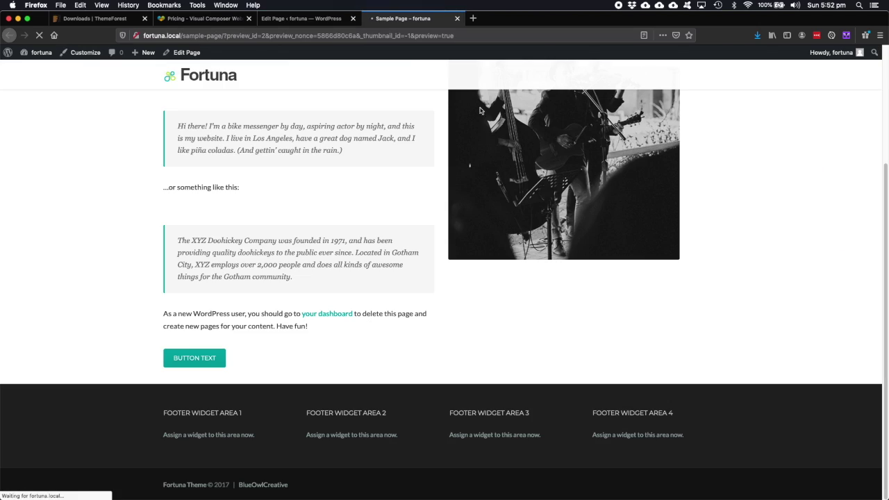
{"action": "scroll", "coordinate": [69, 221], "scroll_direction": "down", "scroll_amount": 5}
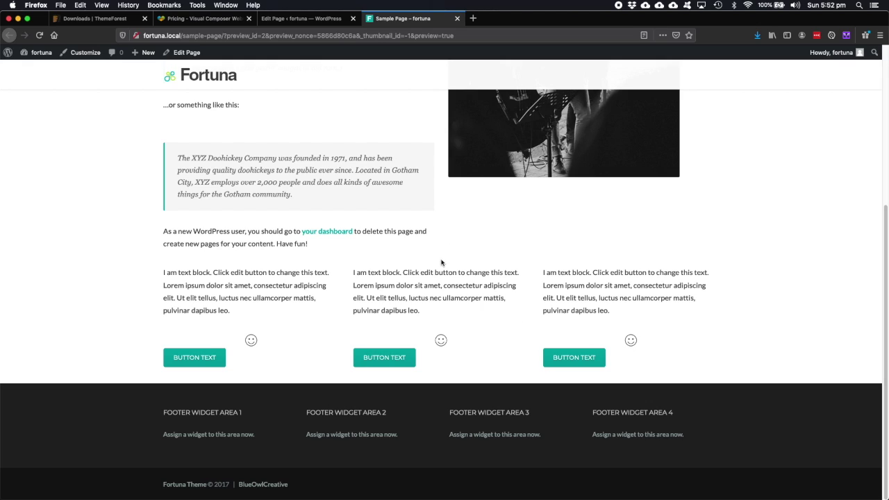
{"action": "left_click_drag", "start_coordinate": [445, 296], "coordinate": [382, 273]}
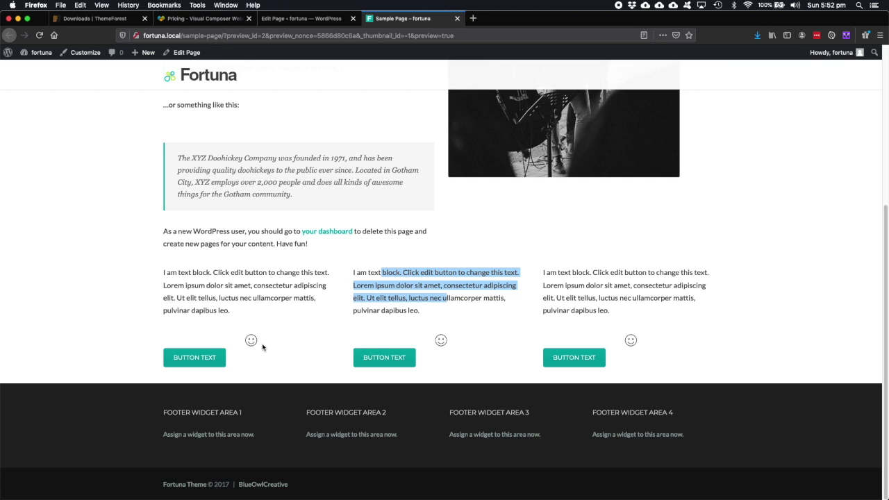
Step: Return to the page editor, center-align all the text in the first column's Text Block and save it
{"action": "left_click", "coordinate": [302, 18]}
{"action": "scroll", "coordinate": [521, 462], "scroll_direction": "down", "scroll_amount": 5}
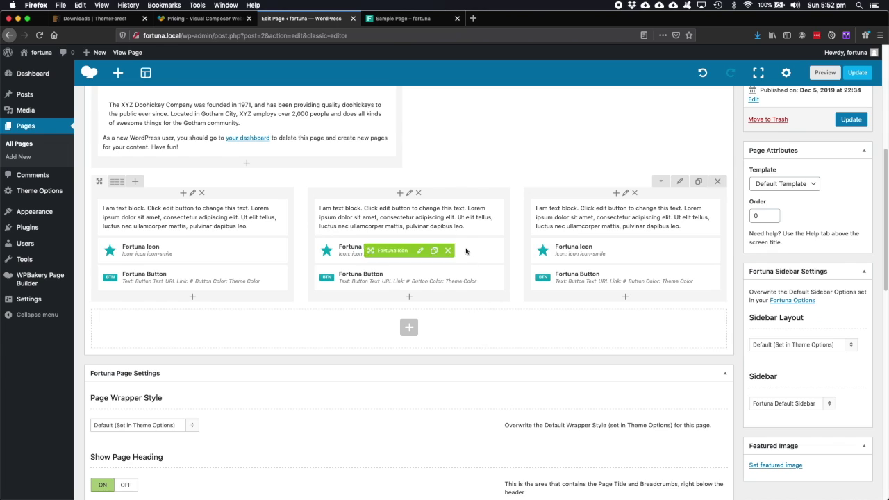
{"action": "left_click", "coordinate": [199, 217]}
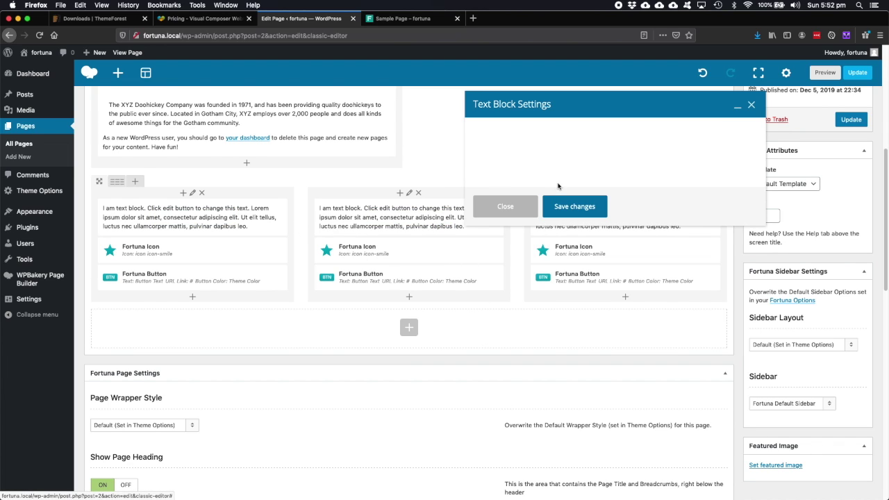
{"action": "key", "text": "super+a"}
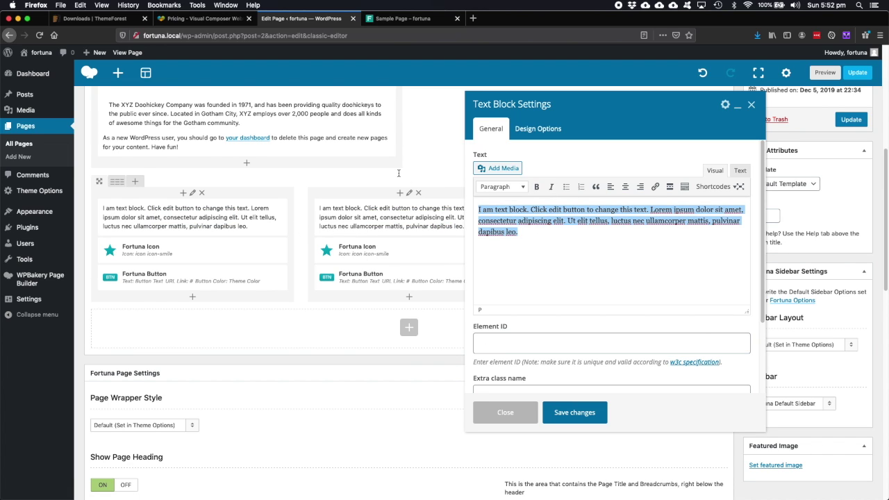
{"action": "left_click", "coordinate": [625, 186]}
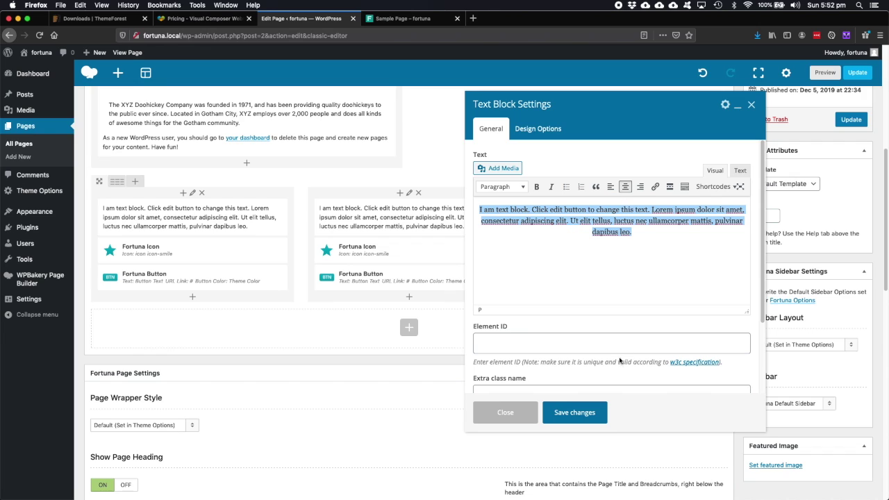
{"action": "left_click", "coordinate": [574, 412]}
Step: Center-align all the text in the second column's Text Block and save the changes
{"action": "left_click", "coordinate": [419, 217]}
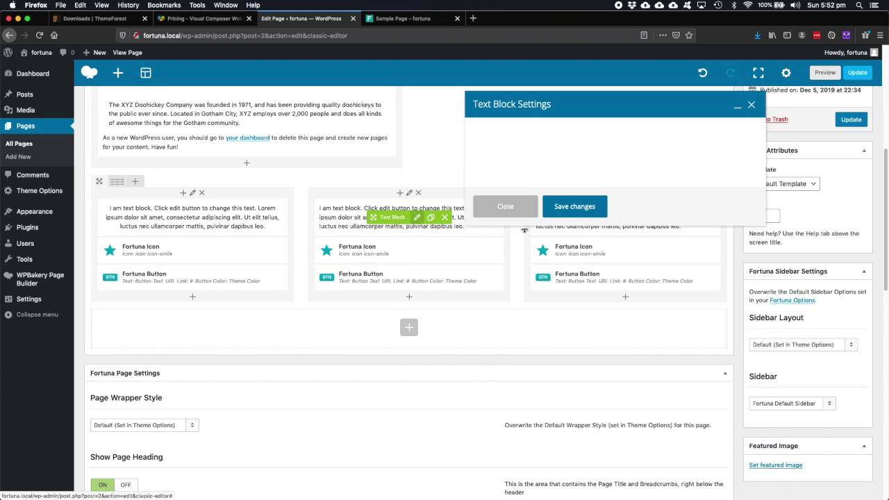
{"action": "key", "text": "super+a"}
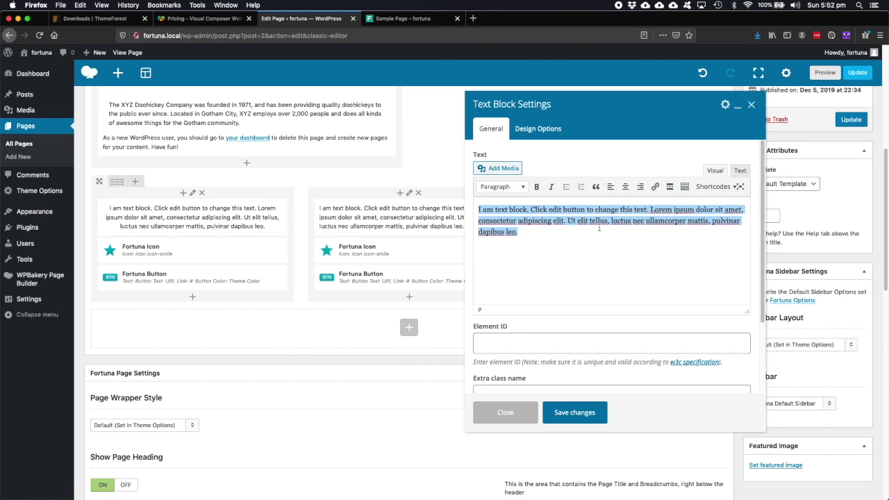
{"action": "left_click", "coordinate": [625, 187]}
{"action": "left_click", "coordinate": [574, 412]}
Step: Center-align all the text in the third column's Text Block and save the changes
{"action": "mouse_move", "coordinate": [628, 220]}
{"action": "left_click", "coordinate": [637, 220]}
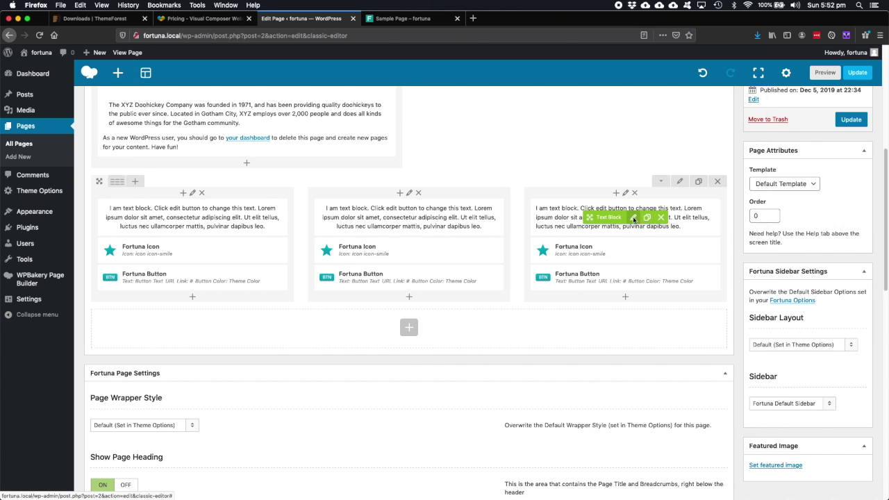
{"action": "triple_click", "coordinate": [528, 240]}
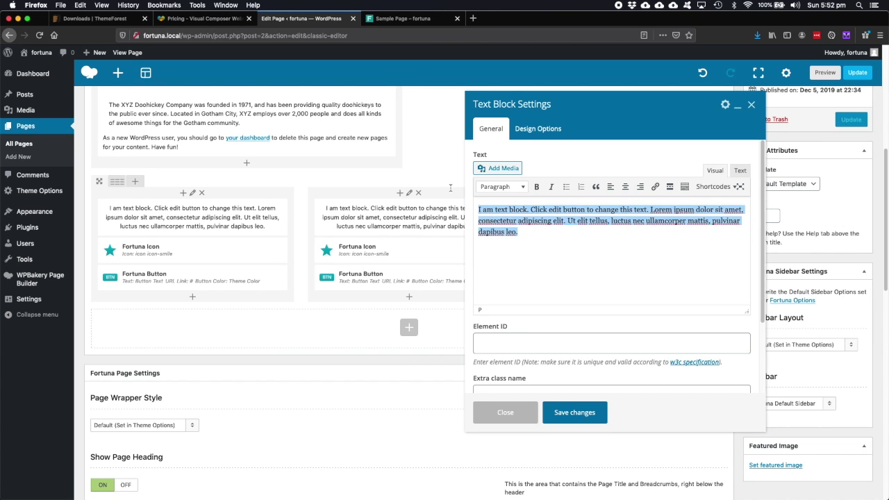
{"action": "left_click", "coordinate": [625, 187]}
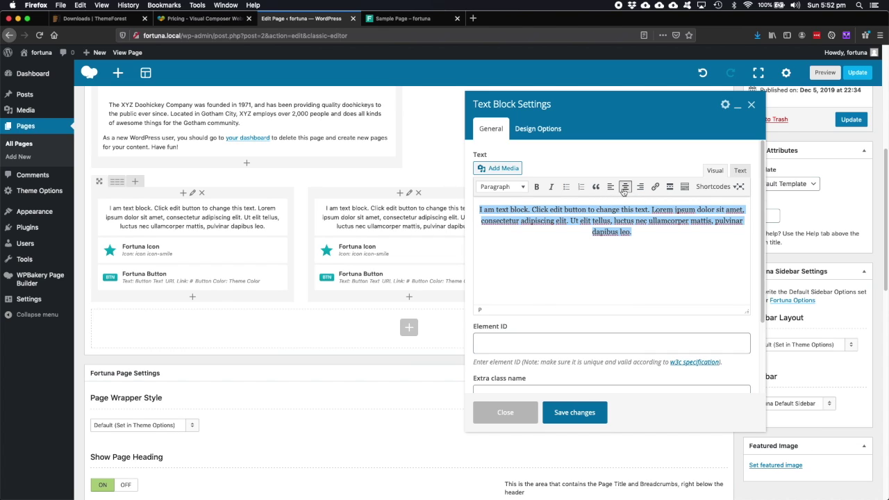
{"action": "left_click", "coordinate": [574, 413]}
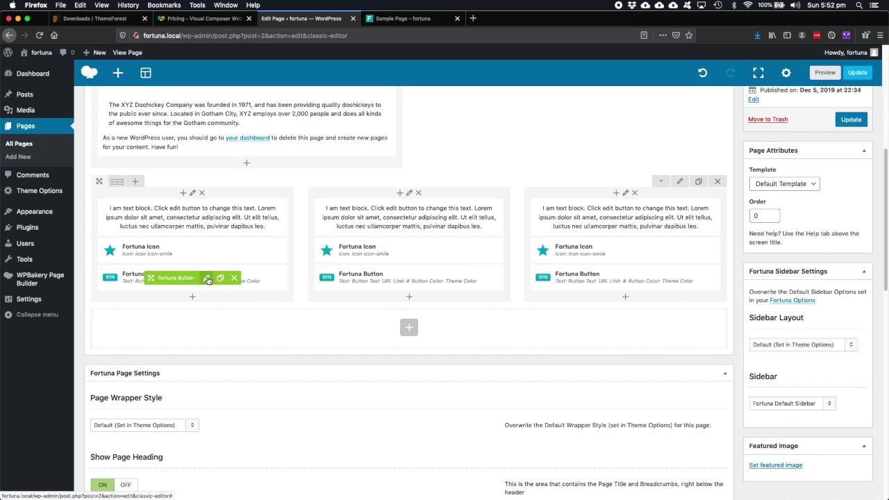
Step: Look through the first column's Fortuna Button settings for an alignment option and close them without changes
{"action": "left_click", "coordinate": [208, 279]}
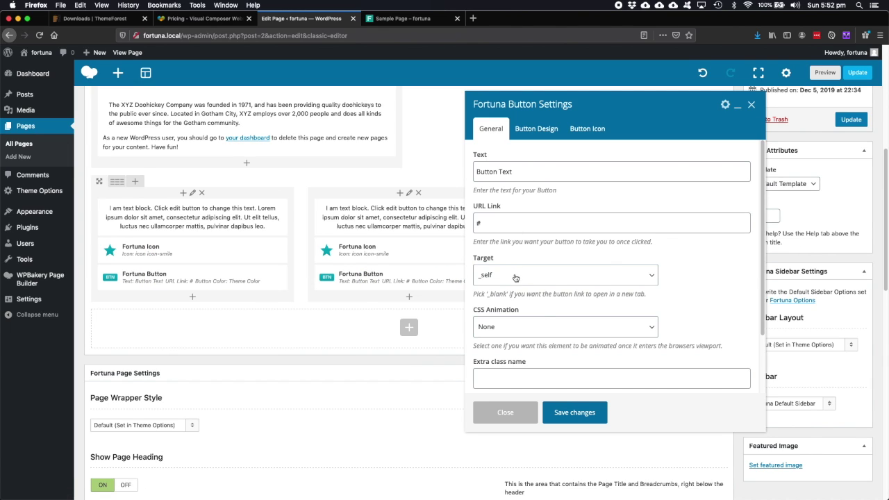
{"action": "scroll", "coordinate": [537, 313], "scroll_direction": "down", "scroll_amount": 3}
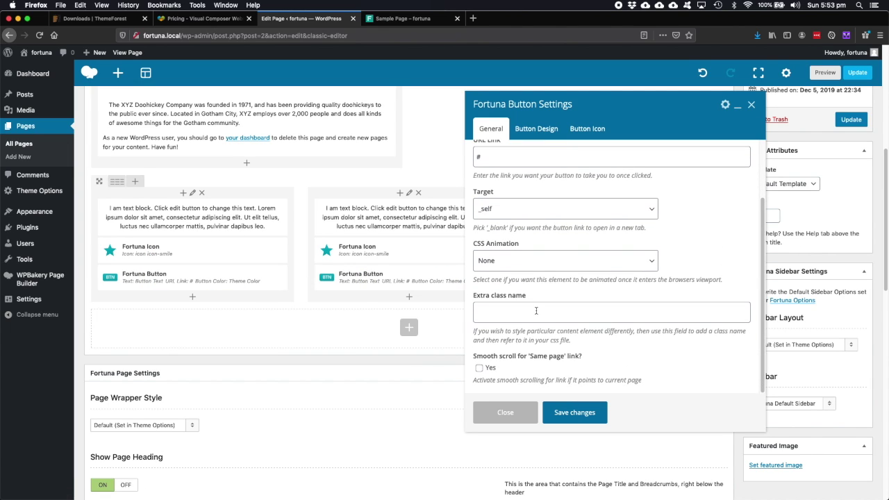
{"action": "left_click", "coordinate": [537, 133]}
{"action": "scroll", "coordinate": [547, 238], "scroll_direction": "down", "scroll_amount": 2}
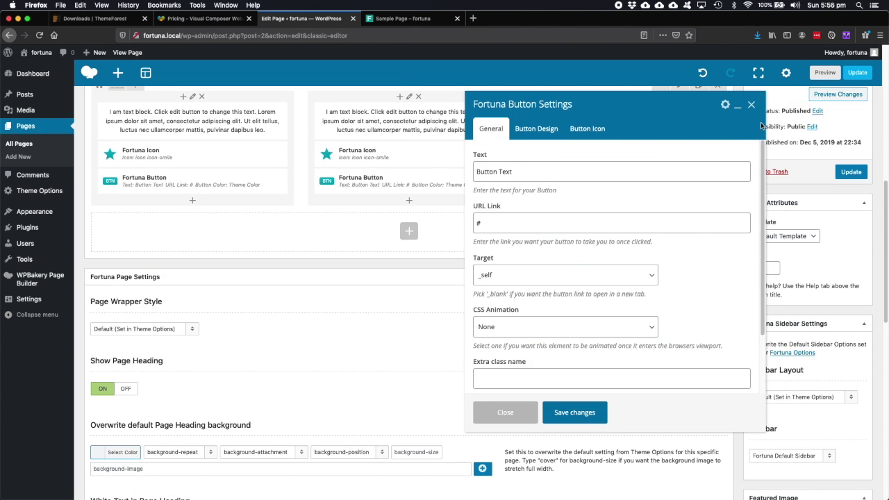
{"action": "scroll", "coordinate": [522, 194], "scroll_direction": "down", "scroll_amount": 2}
{"action": "scroll", "coordinate": [531, 208], "scroll_direction": "up", "scroll_amount": 2}
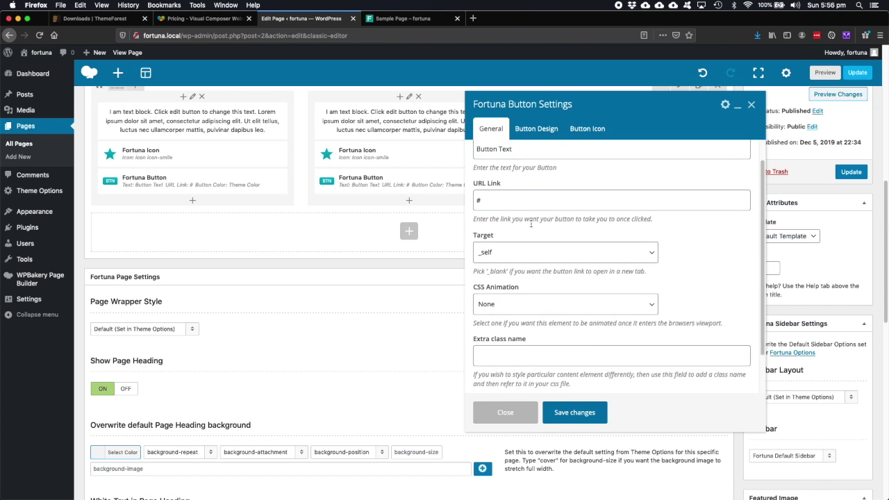
{"action": "left_click", "coordinate": [545, 136]}
{"action": "left_click", "coordinate": [494, 133]}
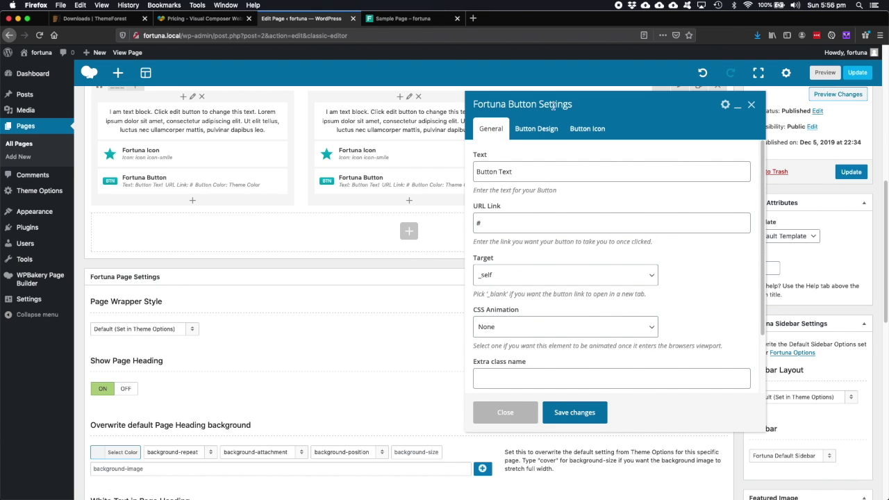
{"action": "left_click", "coordinate": [750, 104]}
Step: Preview the page's changes and check how the buttons line up beneath the centered text and icons
{"action": "scroll", "coordinate": [443, 289], "scroll_direction": "up", "scroll_amount": 3}
{"action": "mouse_move", "coordinate": [423, 270]}
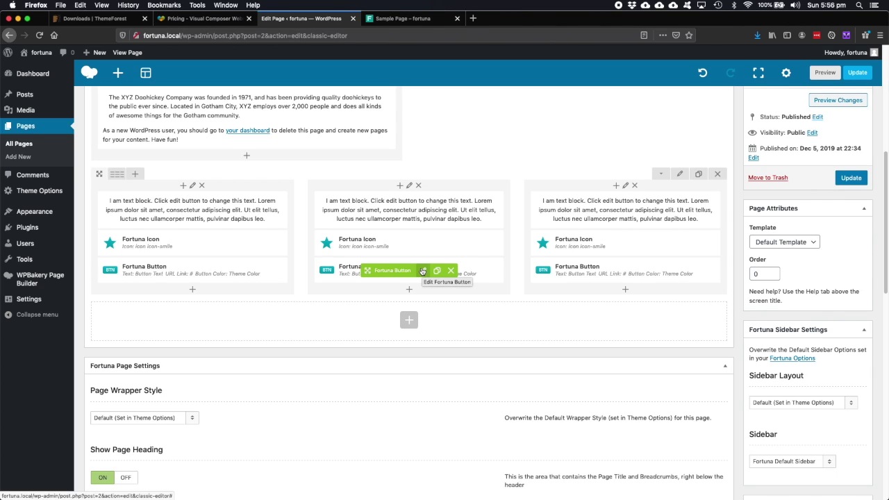
{"action": "left_click", "coordinate": [826, 72]}
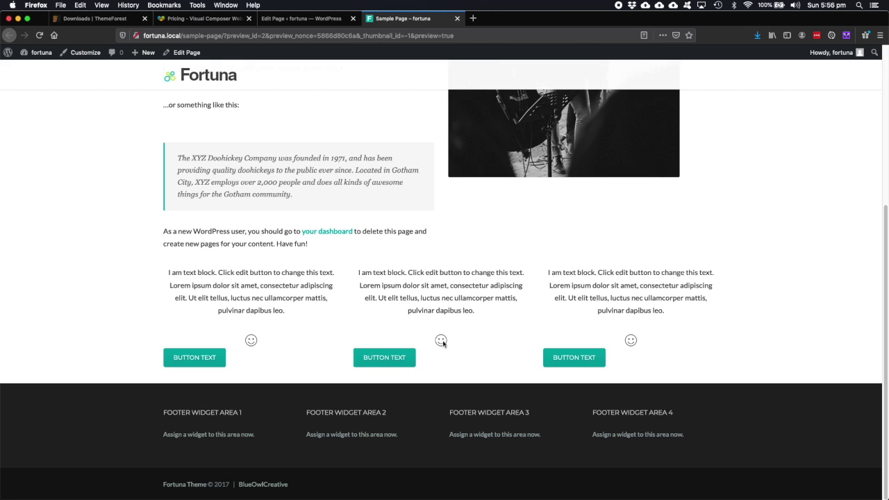
Step: Return to the page editor, give the third column's Fortuna Button the extra class name our_btn and save it
{"action": "left_click", "coordinate": [310, 22]}
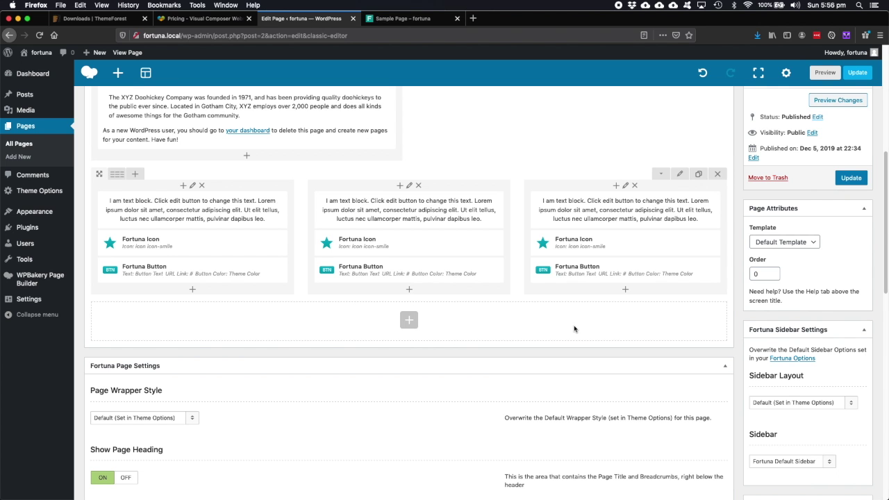
{"action": "mouse_move", "coordinate": [623, 283]}
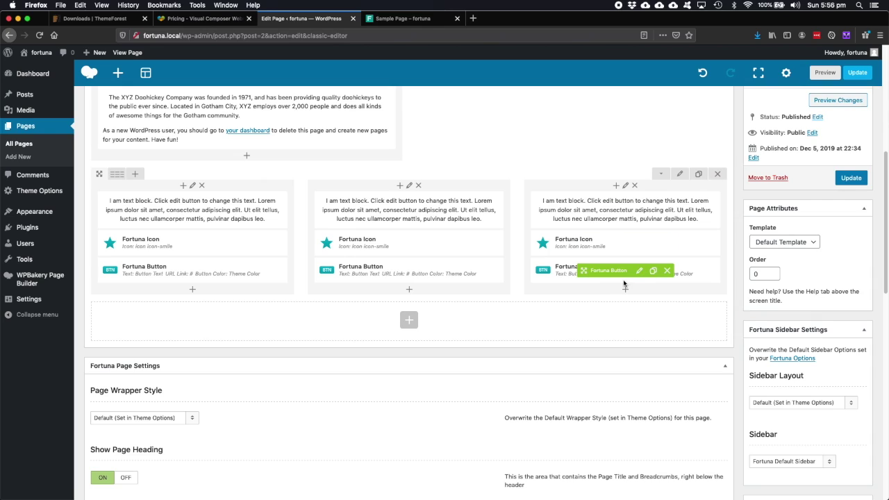
{"action": "left_click", "coordinate": [639, 271]}
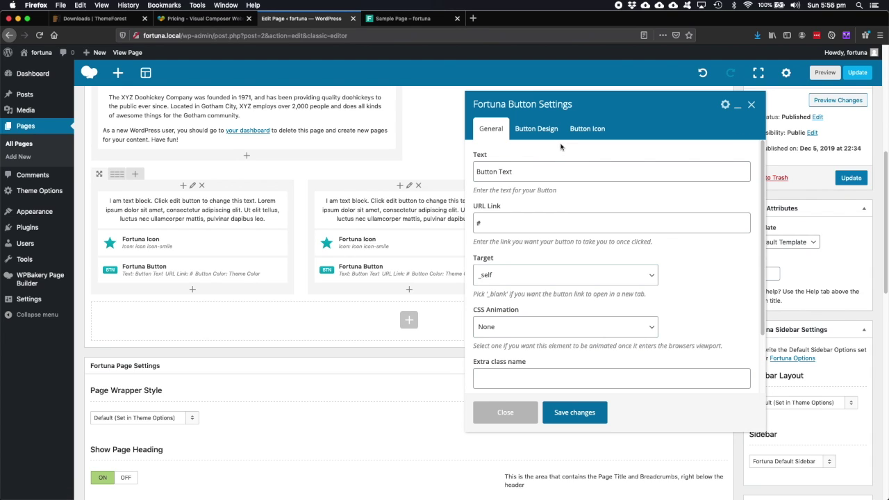
{"action": "left_click", "coordinate": [512, 377]}
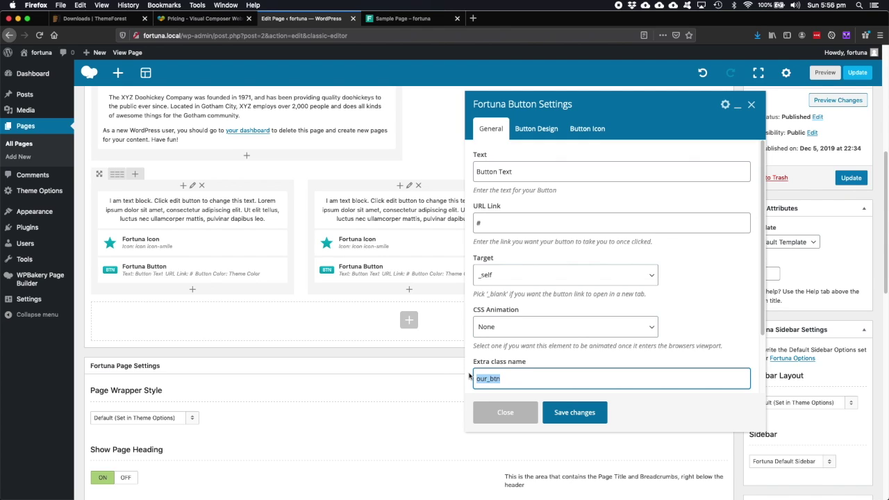
{"action": "left_click", "coordinate": [574, 411]}
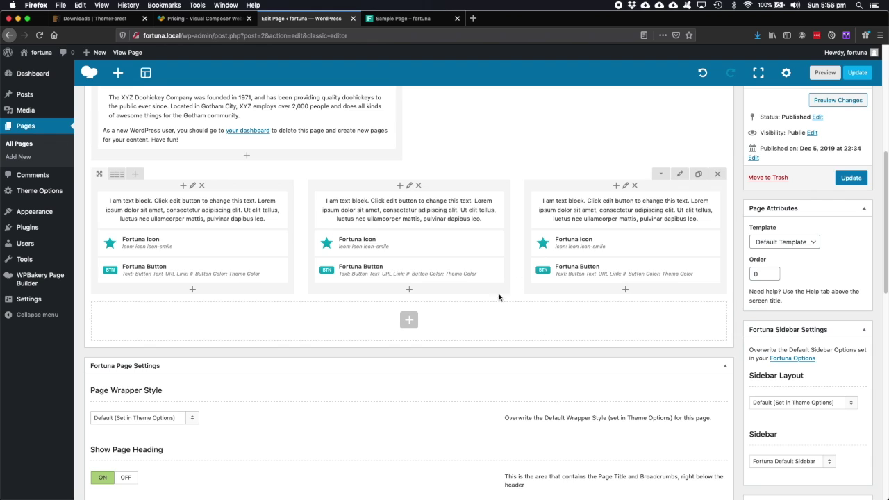
Step: Give the second column's Fortuna Button the extra class name our_btn and save the changes
{"action": "left_click", "coordinate": [422, 270]}
{"action": "scroll", "coordinate": [548, 212], "scroll_direction": "down", "scroll_amount": 2}
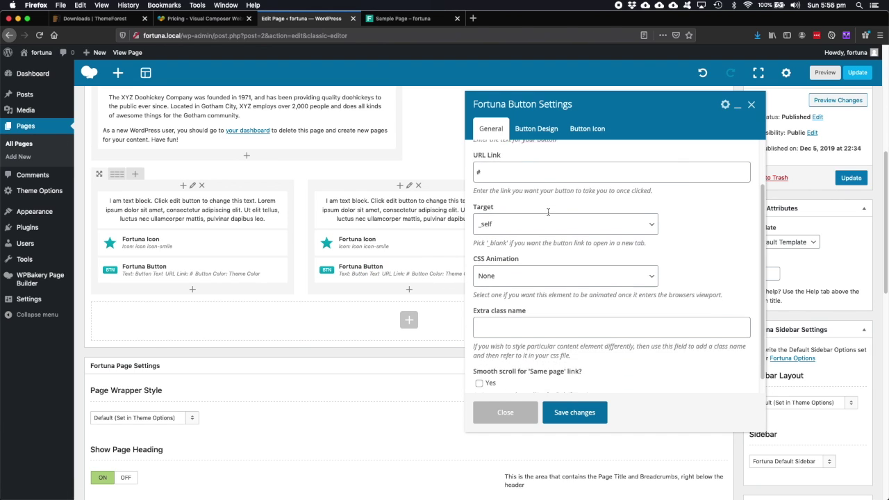
{"action": "scroll", "coordinate": [548, 212], "scroll_direction": "down", "scroll_amount": 1}
{"action": "left_click", "coordinate": [509, 314]}
{"action": "type", "text": "our_btn"}
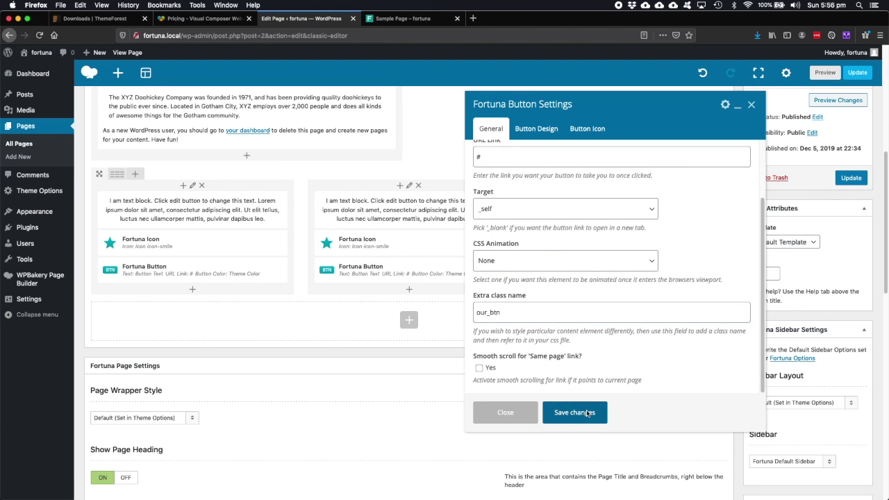
{"action": "left_click", "coordinate": [575, 412]}
Step: Give the first column's Fortuna Button the extra class name our_btn and save the changes
{"action": "left_click", "coordinate": [206, 271]}
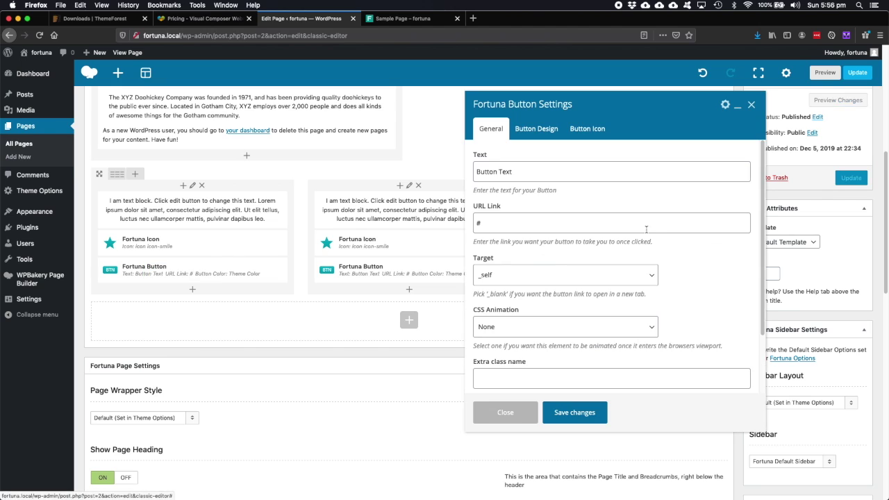
{"action": "scroll", "coordinate": [526, 366], "scroll_direction": "down", "scroll_amount": 3}
{"action": "scroll", "coordinate": [525, 367], "scroll_direction": "down", "scroll_amount": 5}
{"action": "left_click", "coordinate": [528, 314]}
{"action": "type", "text": "our_btn"}
{"action": "left_click", "coordinate": [599, 418]}
Step: Add the rule .our_btn { margin: 0 auto;} to the page's custom CSS settings and save it
{"action": "scroll", "coordinate": [567, 403], "scroll_direction": "up", "scroll_amount": 15}
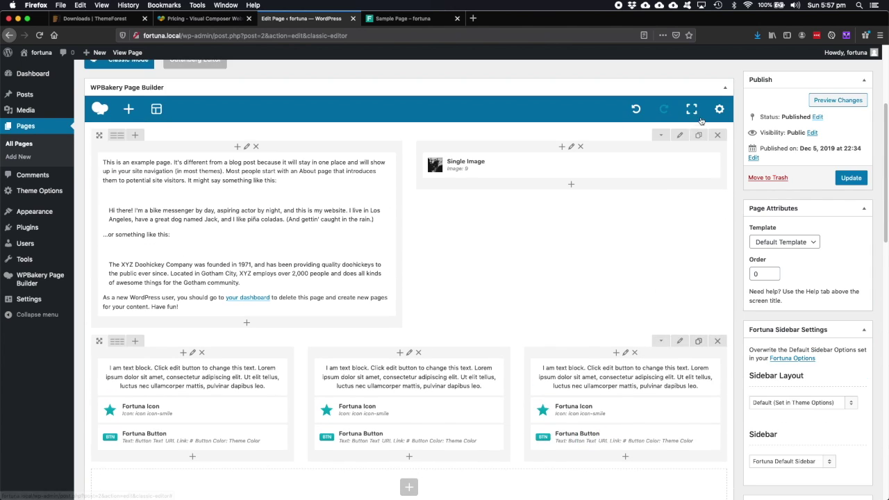
{"action": "scroll", "coordinate": [727, 266], "scroll_direction": "down", "scroll_amount": 3}
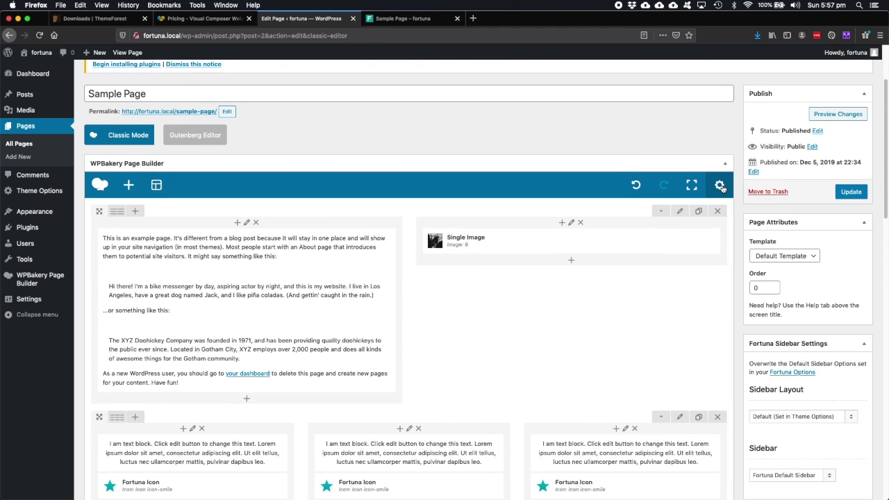
{"action": "left_click", "coordinate": [720, 185]}
{"action": "type", "text": "our_btn"}
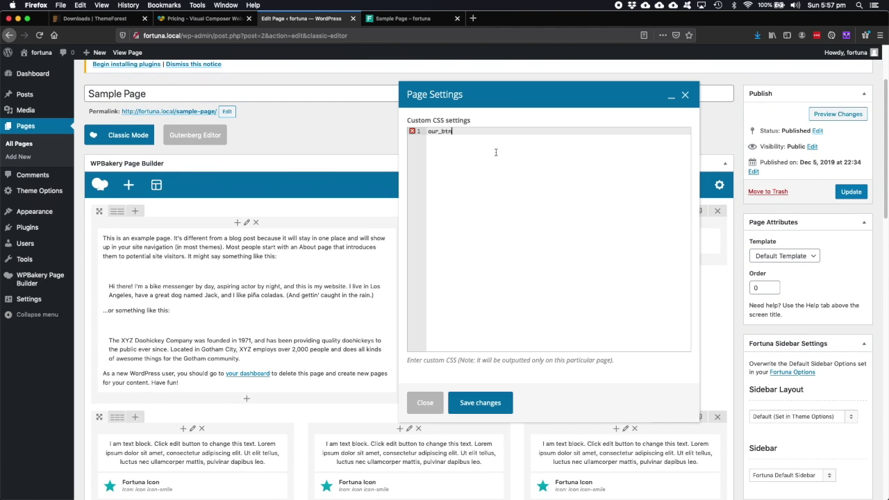
{"action": "type", "text": "."}
{"action": "type", "text": "in: 0 auto"}
{"action": "left_click", "coordinate": [480, 402]}
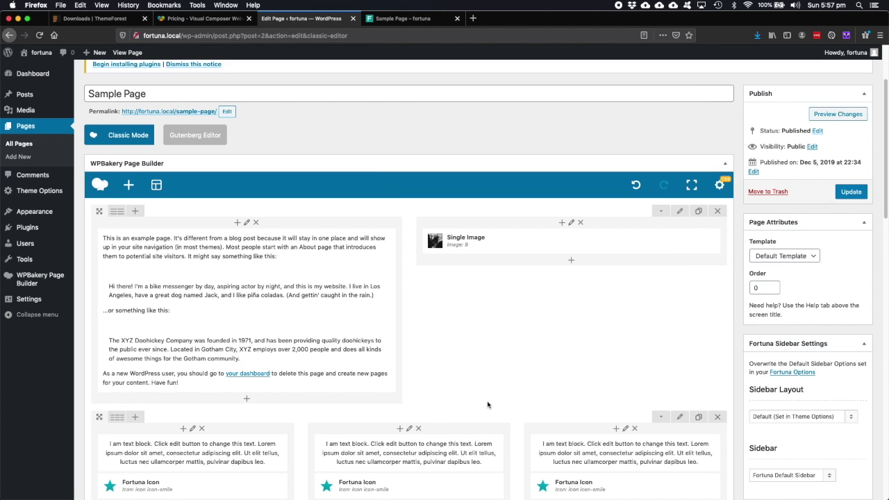
Step: Add display: block; to the .our_btn rule in the page's custom CSS and save the changes
{"action": "left_click", "coordinate": [720, 185]}
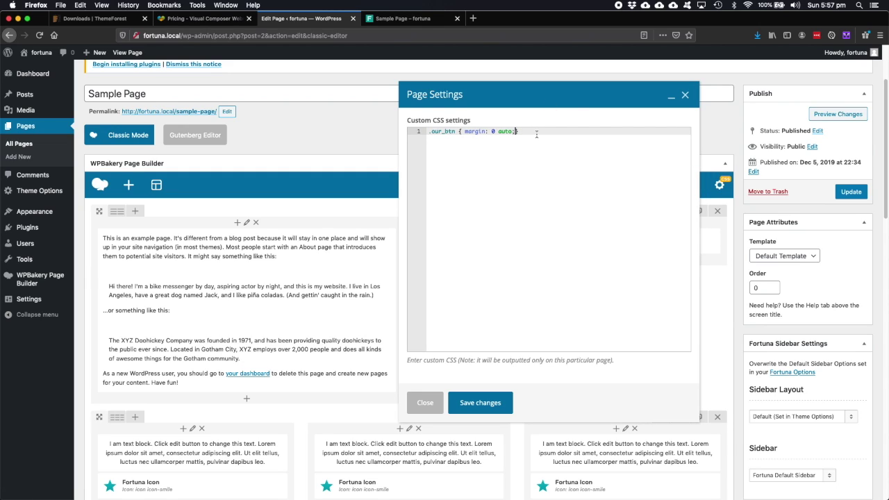
{"action": "type", "text": "display: block;"}
{"action": "left_click", "coordinate": [483, 407]}
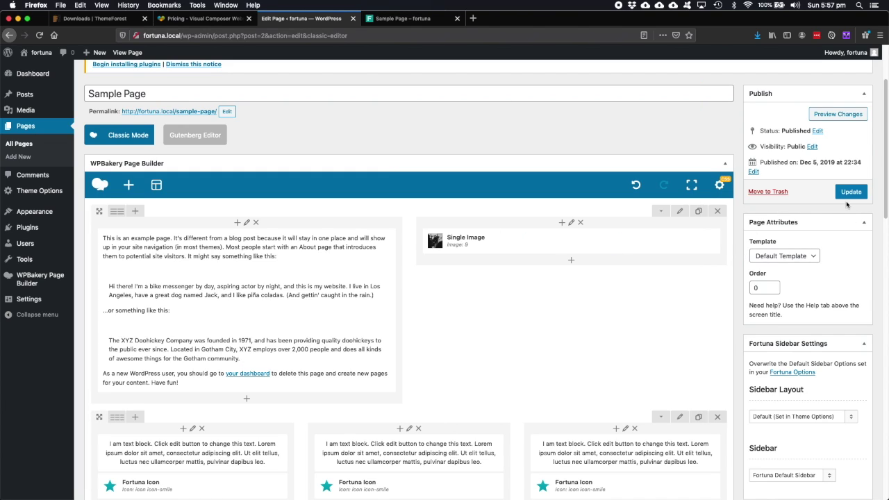
Step: Preview the page with the custom CSS, check the button alignment and return to the editor
{"action": "scroll", "coordinate": [611, 313], "scroll_direction": "down", "scroll_amount": 5}
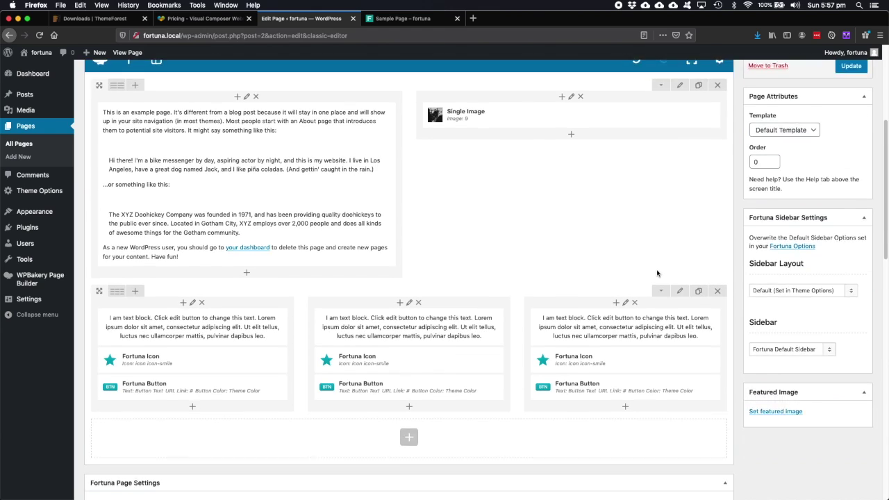
{"action": "scroll", "coordinate": [690, 234], "scroll_direction": "up", "scroll_amount": 4}
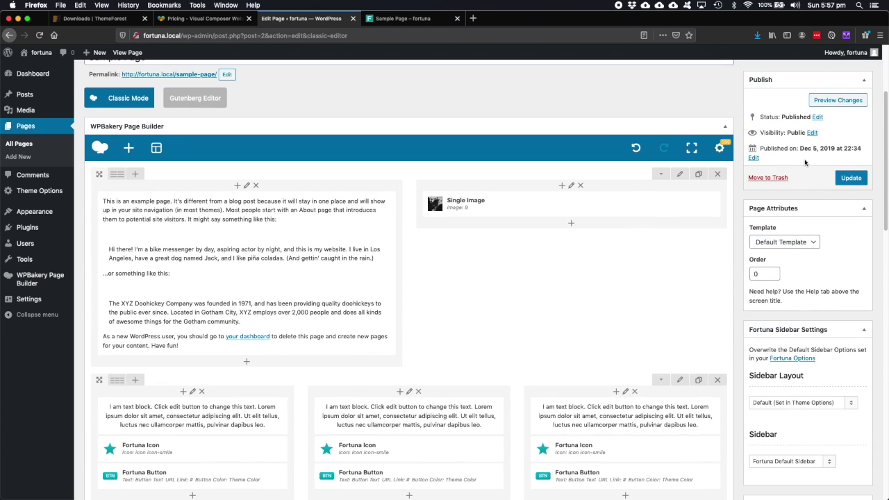
{"action": "left_click", "coordinate": [830, 102]}
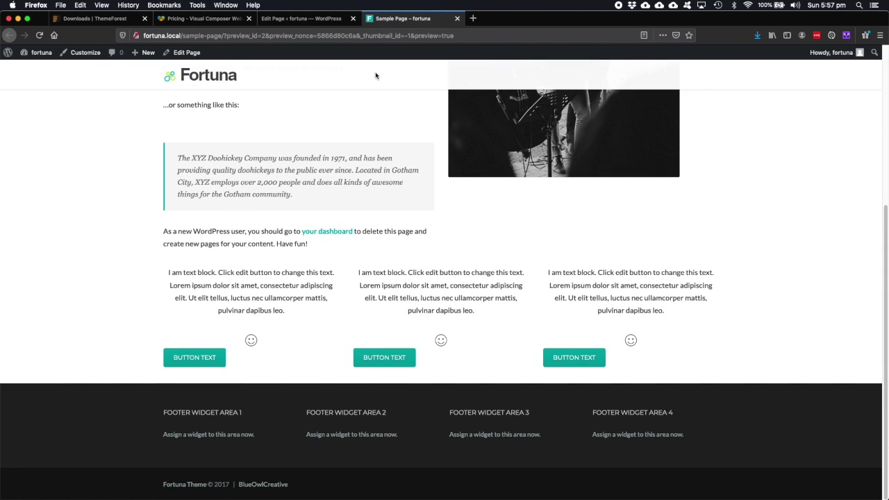
{"action": "left_click", "coordinate": [308, 22]}
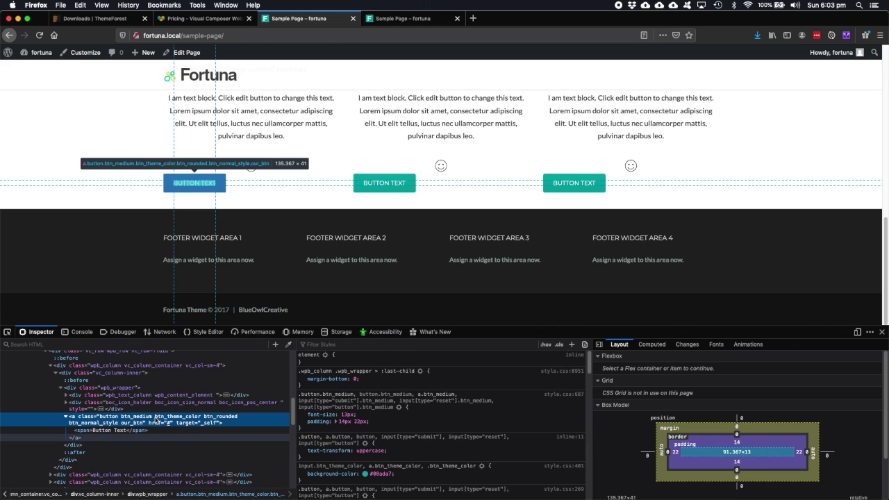
Step: Review the first button's style rules in the inspector and disable display: inline-block in the theme's general button rule
{"action": "scroll", "coordinate": [323, 459], "scroll_direction": "down", "scroll_amount": 3}
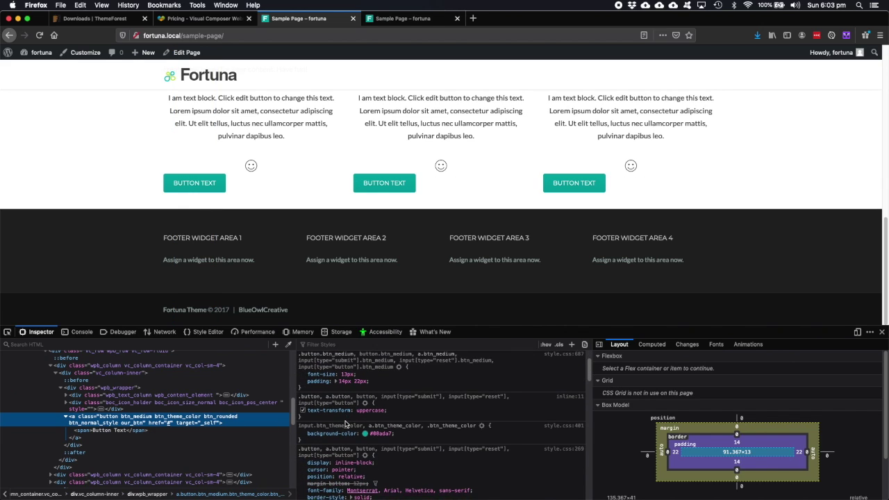
{"action": "scroll", "coordinate": [345, 455], "scroll_direction": "down", "scroll_amount": 8}
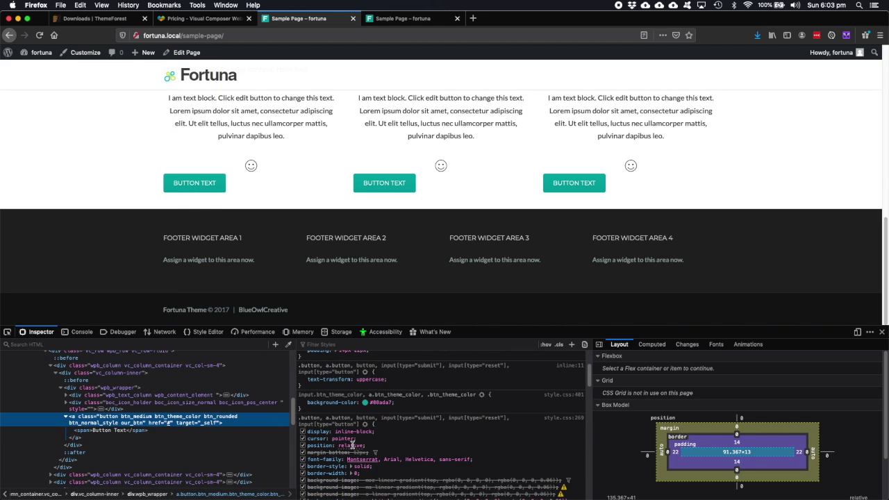
{"action": "scroll", "coordinate": [353, 448], "scroll_direction": "down", "scroll_amount": 3}
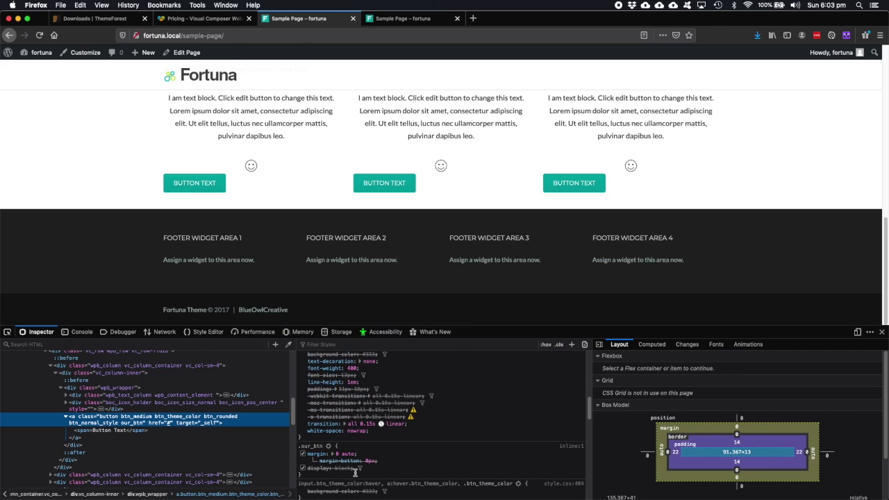
{"action": "scroll", "coordinate": [338, 463], "scroll_direction": "up", "scroll_amount": 3}
{"action": "scroll", "coordinate": [338, 464], "scroll_direction": "up", "scroll_amount": 8}
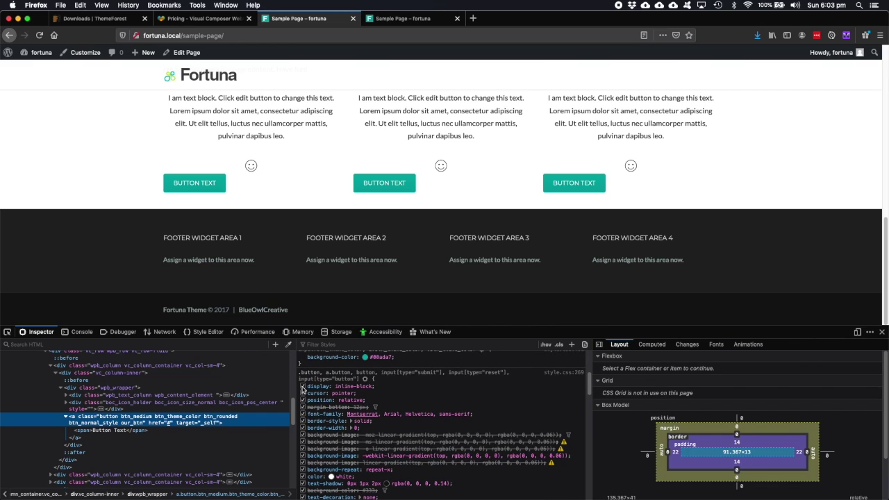
{"action": "left_click", "coordinate": [303, 389]}
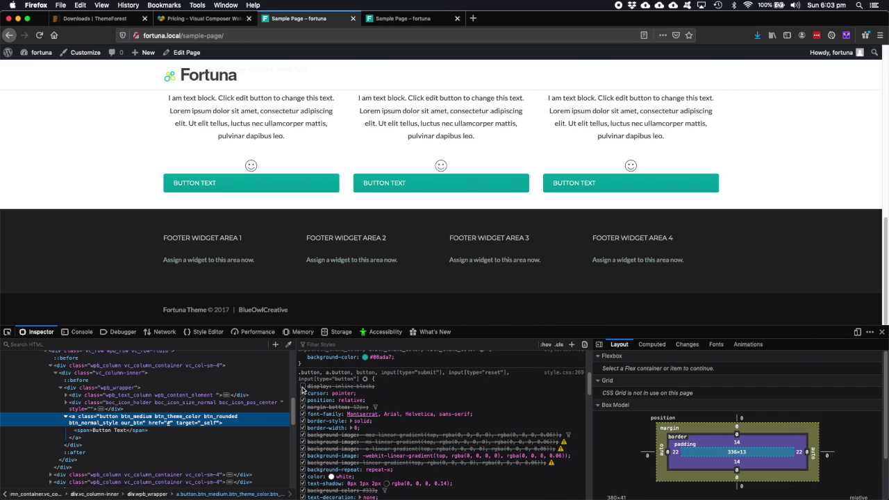
Step: Add width: 140px to the .our_btn rule in the inspector
{"action": "scroll", "coordinate": [491, 431], "scroll_direction": "up", "scroll_amount": 1}
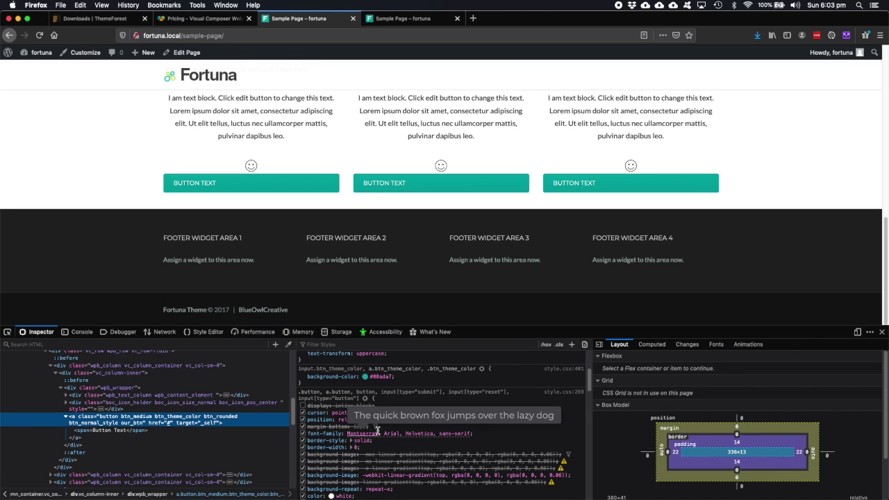
{"action": "scroll", "coordinate": [313, 423], "scroll_direction": "down", "scroll_amount": 5}
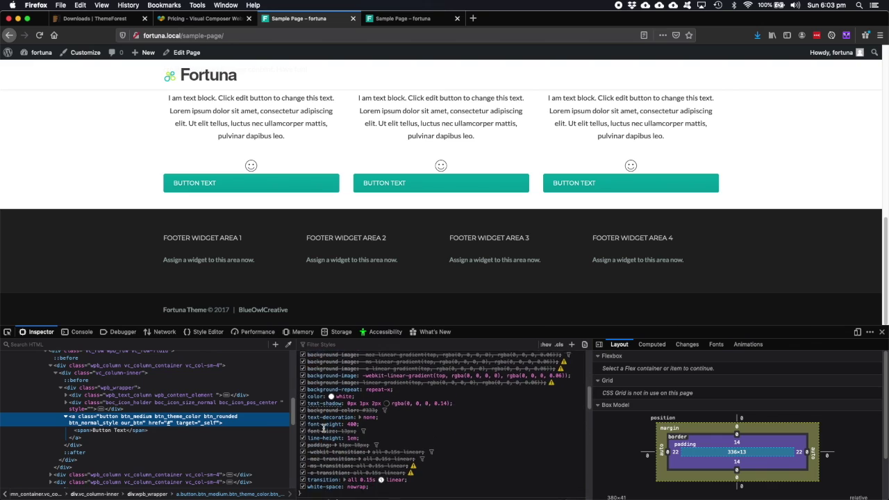
{"action": "scroll", "coordinate": [323, 428], "scroll_direction": "down", "scroll_amount": 4}
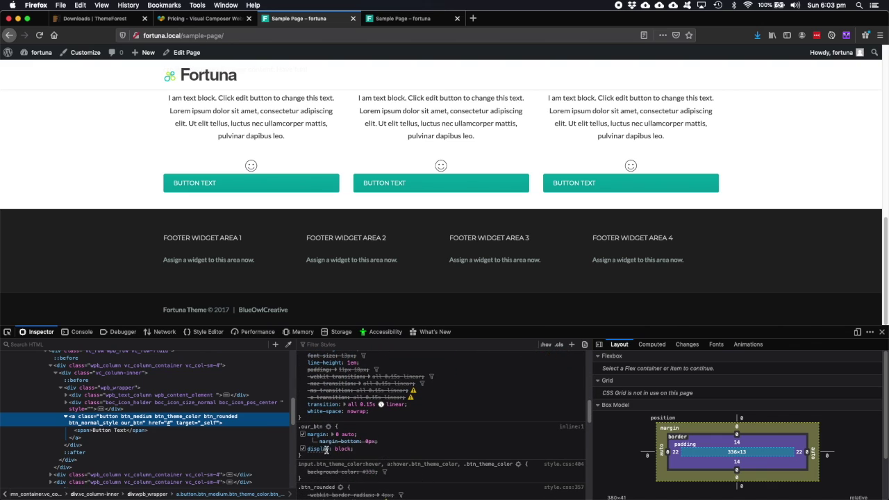
{"action": "left_click", "coordinate": [364, 453]}
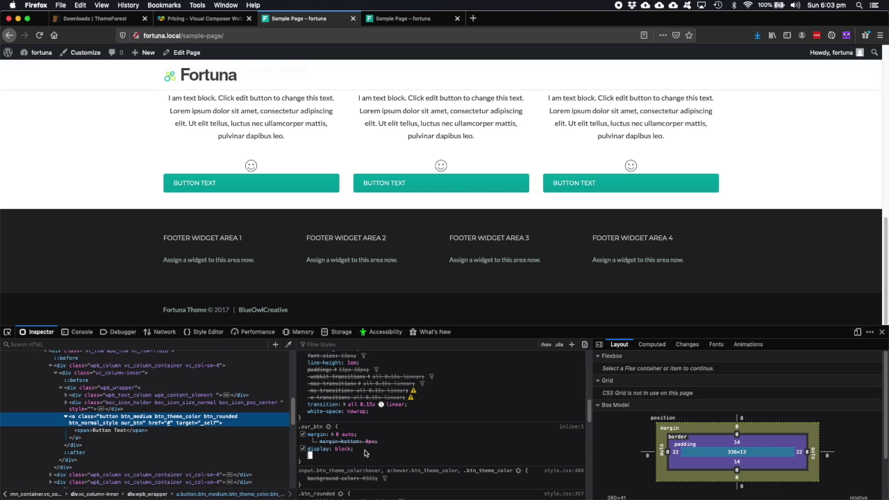
{"action": "type", "text": "width"}
{"action": "key", "text": "Tab"}
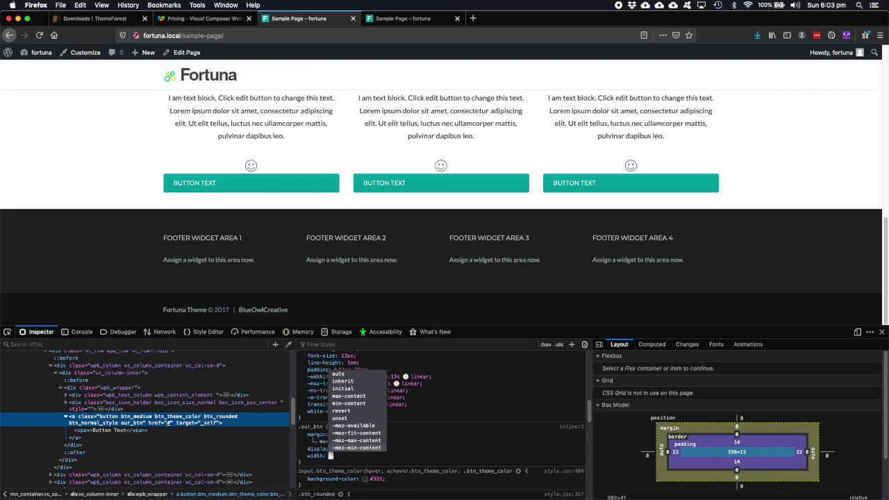
{"action": "type", "text": "140px"}
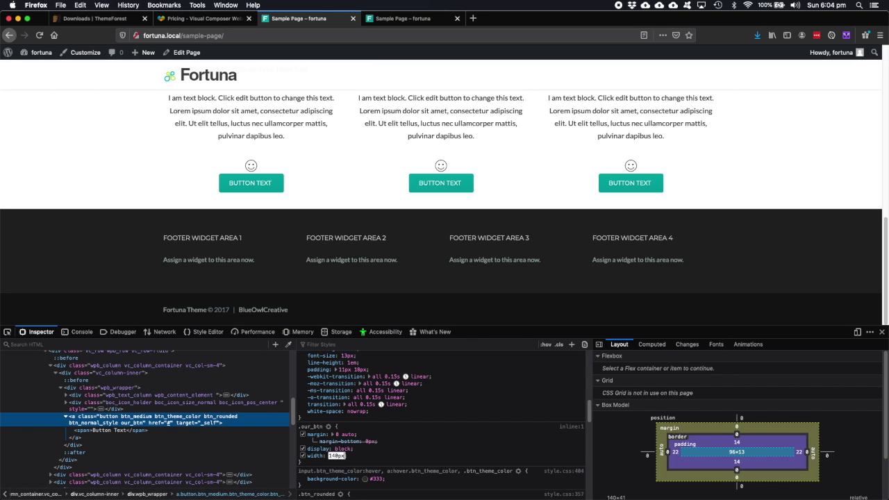
{"action": "key", "text": "Return"}
Step: Add text-align: center to the .our_btn rule in the inspector and copy the width and text-align declarations
{"action": "type", "text": "text-align"}
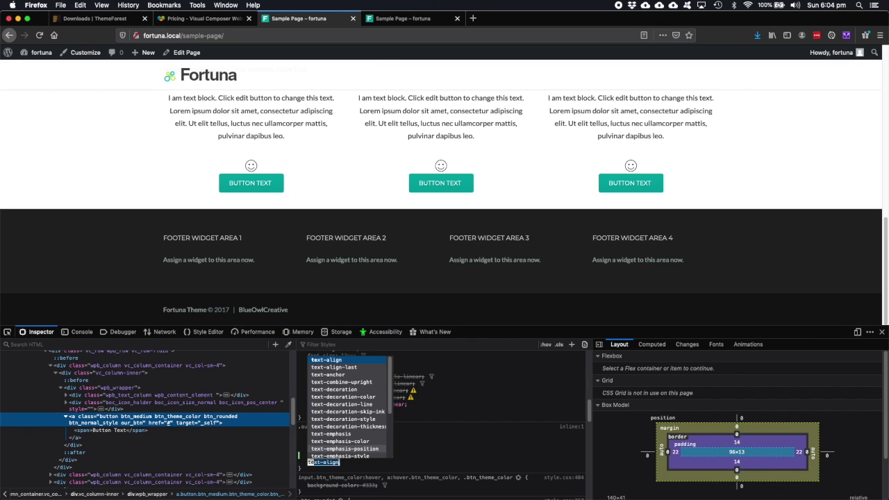
{"action": "key", "text": "Tab"}
{"action": "type", "text": "c"}
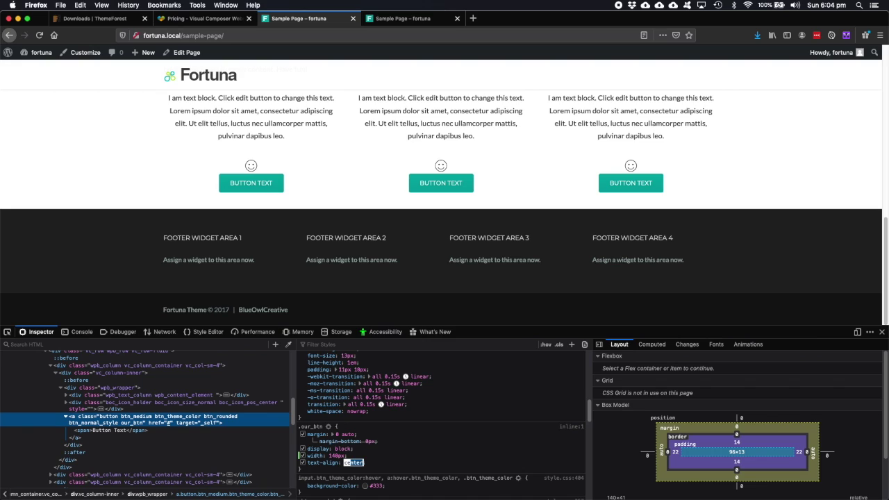
{"action": "key", "text": "Return"}
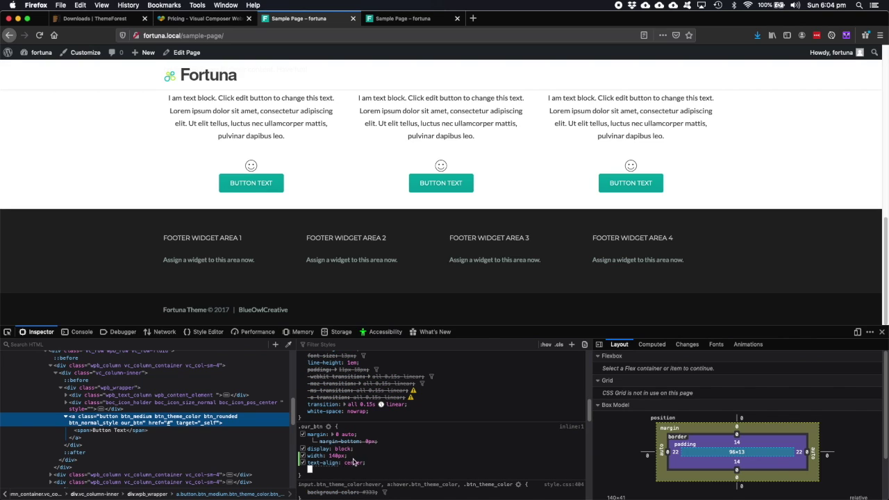
{"action": "left_click_drag", "start_coordinate": [369, 465], "coordinate": [310, 455]}
{"action": "key", "text": "super+c"}
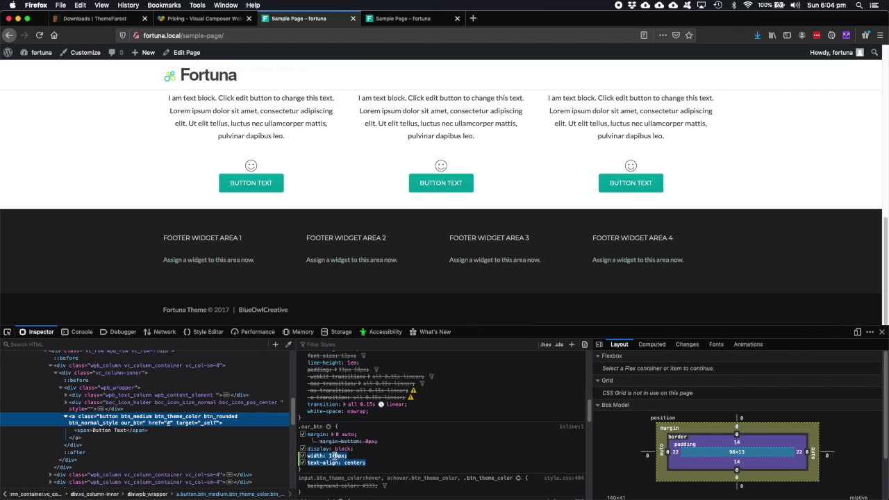
Step: Open the page for editing, close the developer tools and open the page's custom CSS settings
{"action": "left_click", "coordinate": [194, 54]}
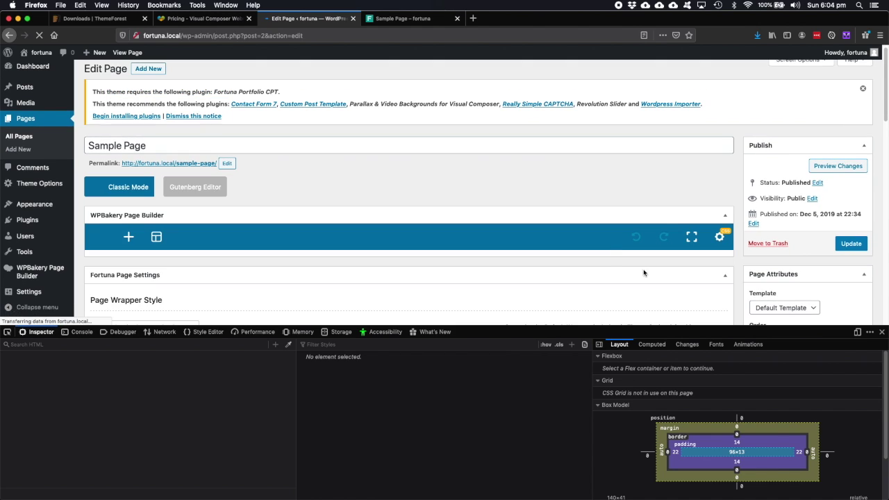
{"action": "key", "text": "super+alt+i"}
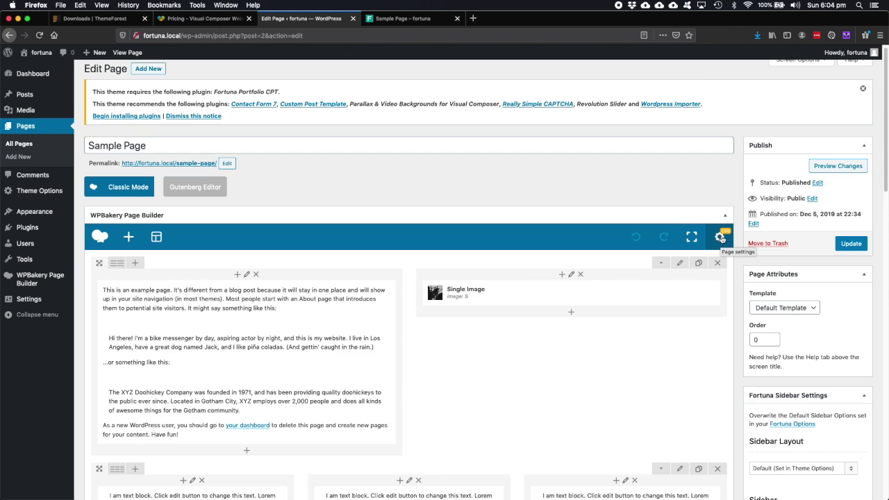
{"action": "left_click", "coordinate": [720, 239]}
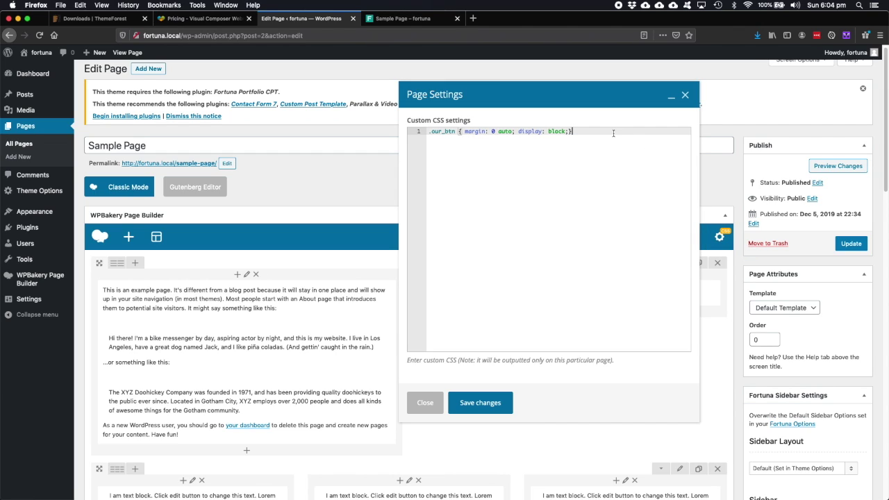
{"action": "key", "text": "Return"}
{"action": "type", "text": "width: 140px;"}
{"action": "key", "text": "Return"}
{"action": "type", "text": "text-align: center;"}
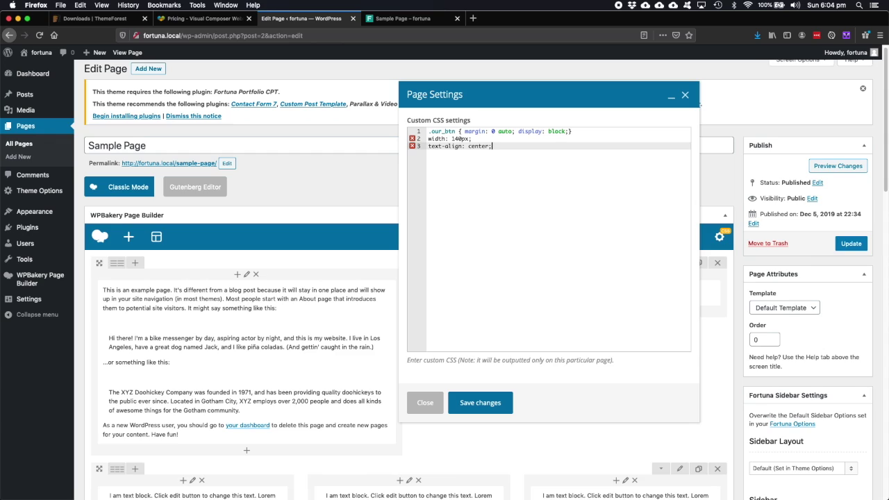
{"action": "key", "text": "super+z"}
Step: Insert width: 140px; and text-align: center; inside the .our_btn rule, mark display: block as !important and save the changes
{"action": "left_click", "coordinate": [568, 131]}
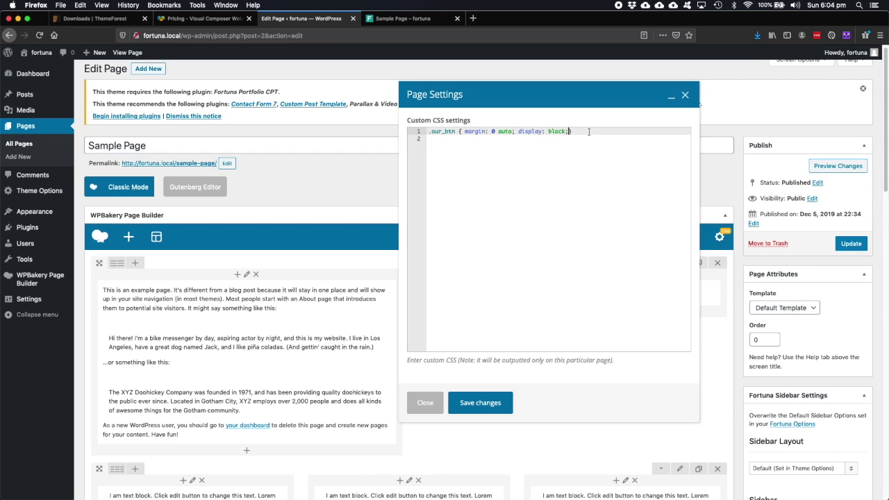
{"action": "key", "text": "super+v"}
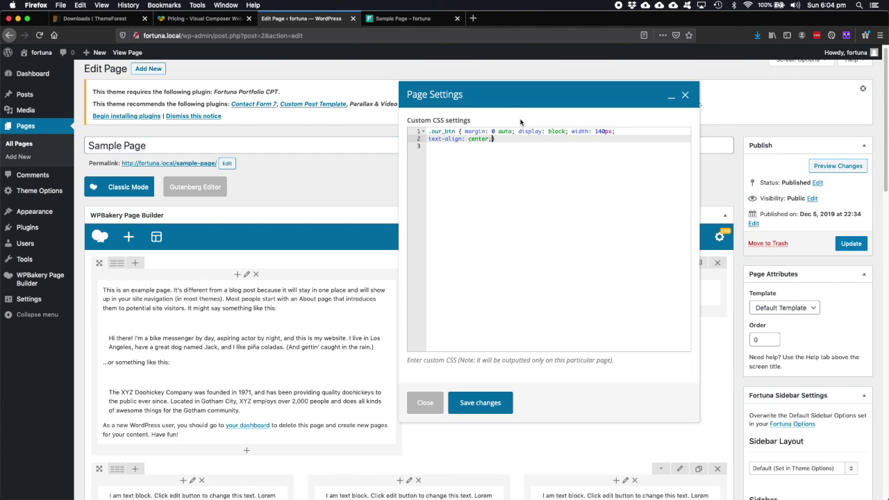
{"action": "left_click", "coordinate": [492, 131]}
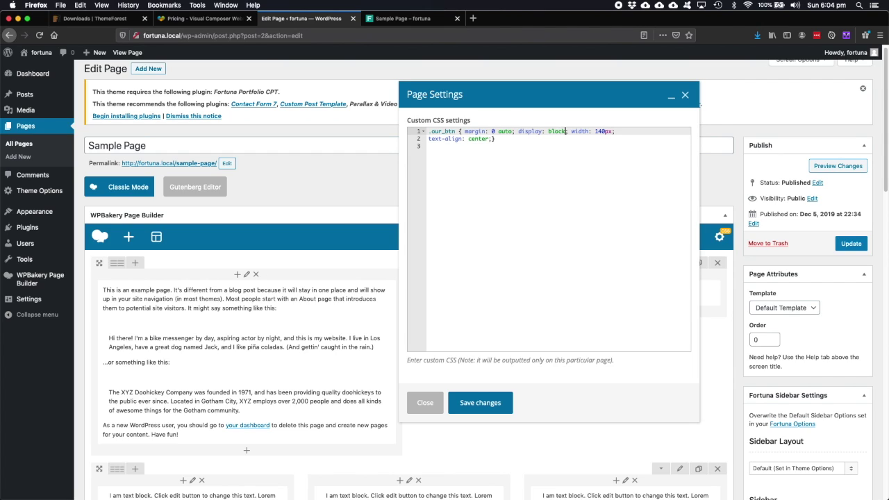
{"action": "type", "text": "!important"}
{"action": "left_click_drag", "start_coordinate": [599, 131], "coordinate": [568, 132]}
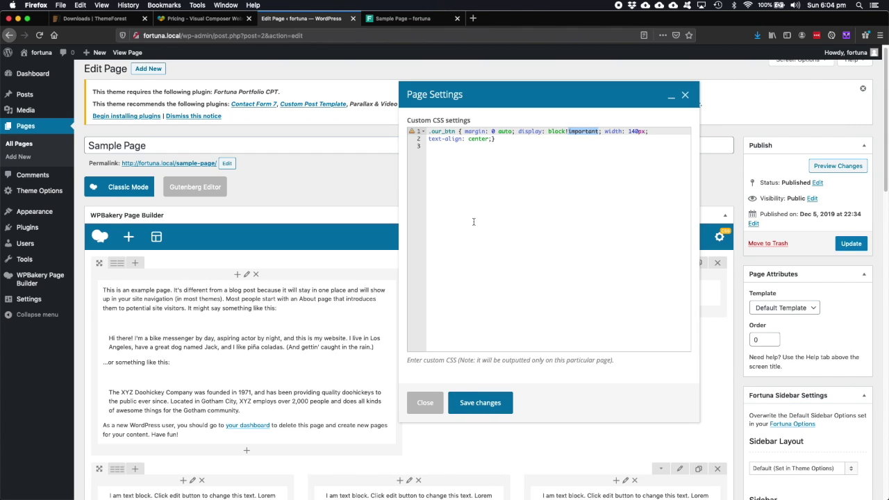
{"action": "left_click", "coordinate": [448, 131]}
{"action": "left_click", "coordinate": [480, 403]}
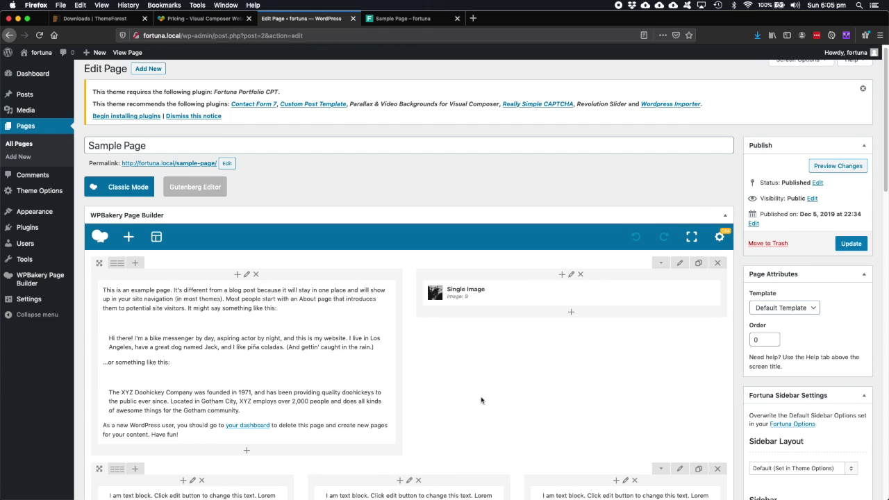
Step: Preview the page, check the buttons' alignment in the three-column row and return to the editor
{"action": "left_click", "coordinate": [837, 167]}
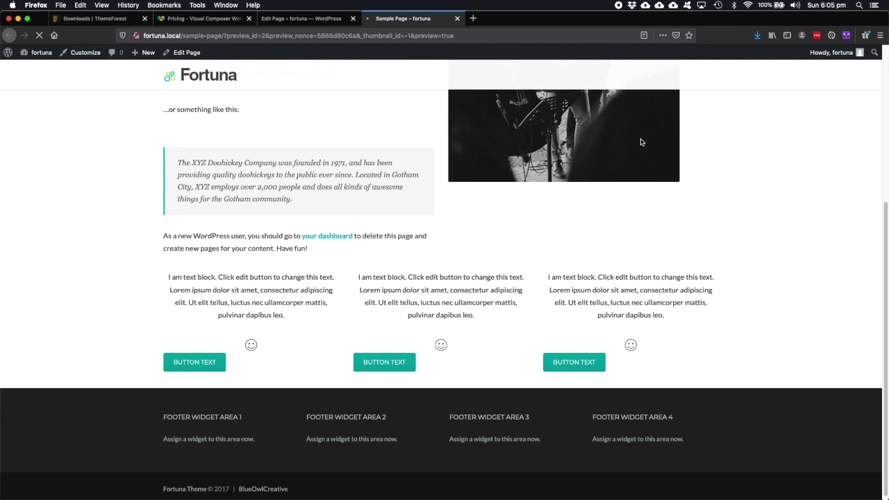
{"action": "scroll", "coordinate": [445, 113], "scroll_direction": "down", "scroll_amount": 1}
{"action": "scroll", "coordinate": [445, 114], "scroll_direction": "down", "scroll_amount": 5}
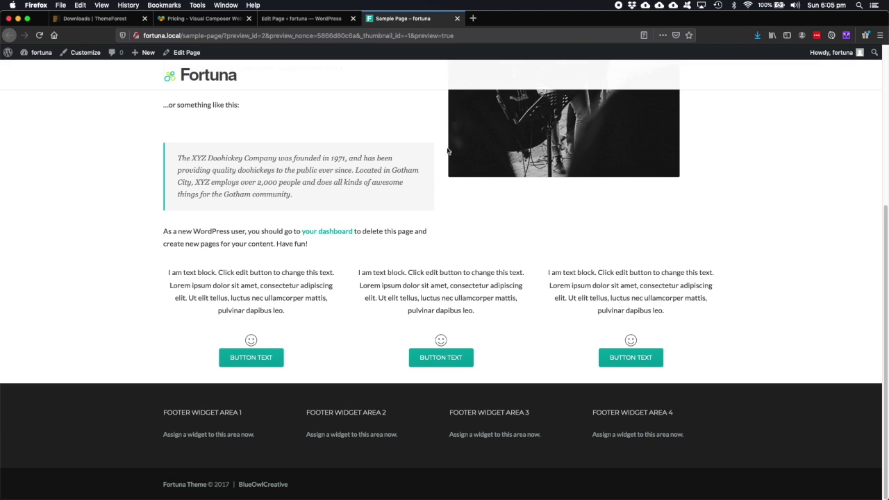
{"action": "left_click", "coordinate": [335, 18]}
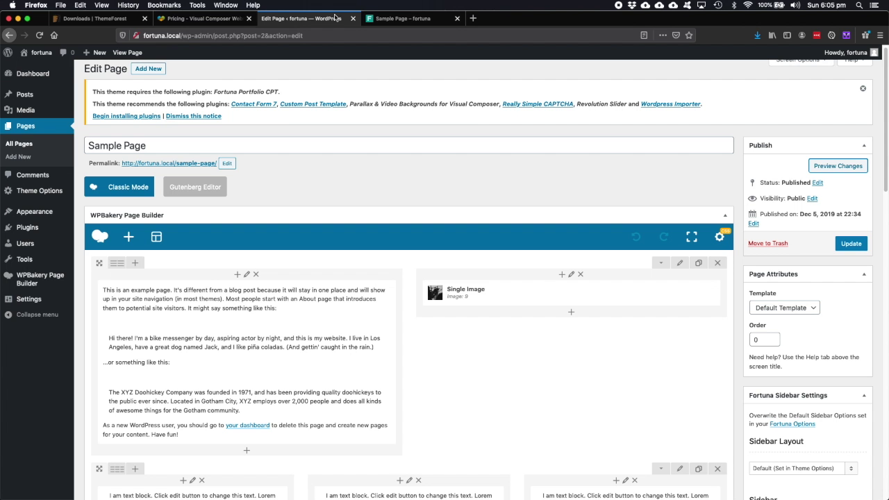
Step: Add a Spacing element of 20px below the button in the first column of the three-column row
{"action": "scroll", "coordinate": [326, 77], "scroll_direction": "down", "scroll_amount": 8}
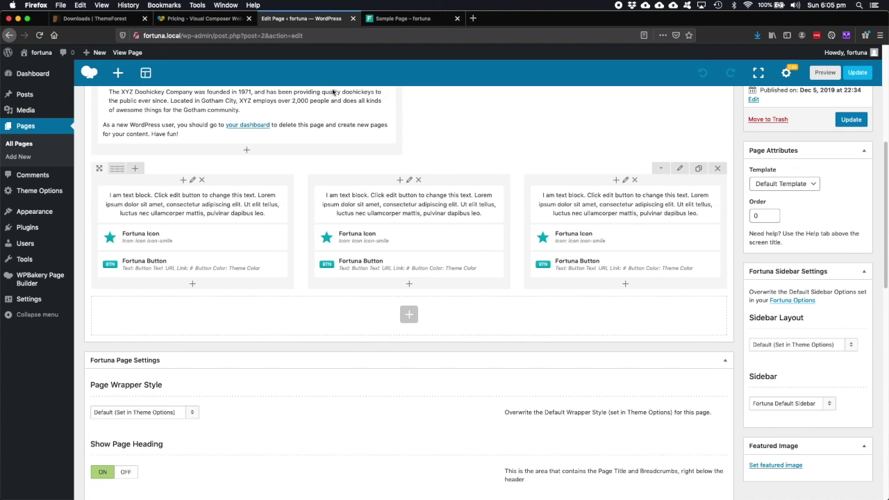
{"action": "left_click", "coordinate": [192, 284]}
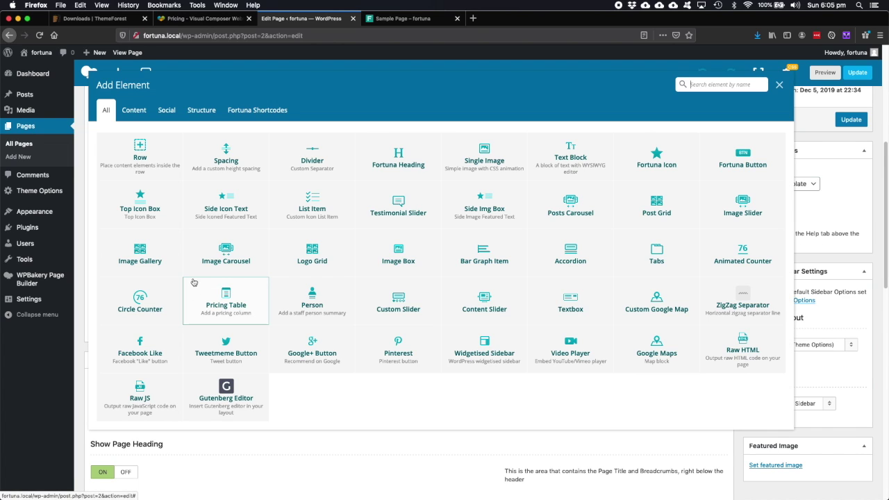
{"action": "type", "text": "spacer"}
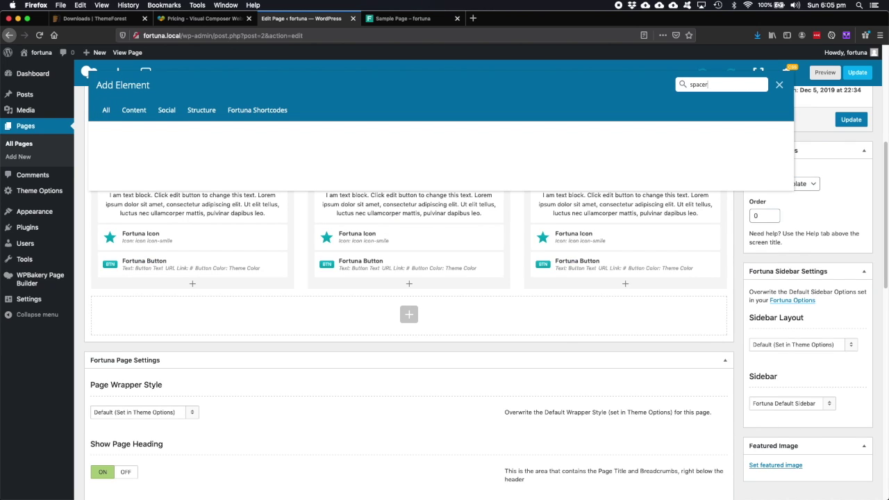
{"action": "key", "text": "BackSpace"}
{"action": "key", "text": "BackSpace"}
{"action": "key", "text": "BackSpace"}
{"action": "key", "text": "BackSpace"}
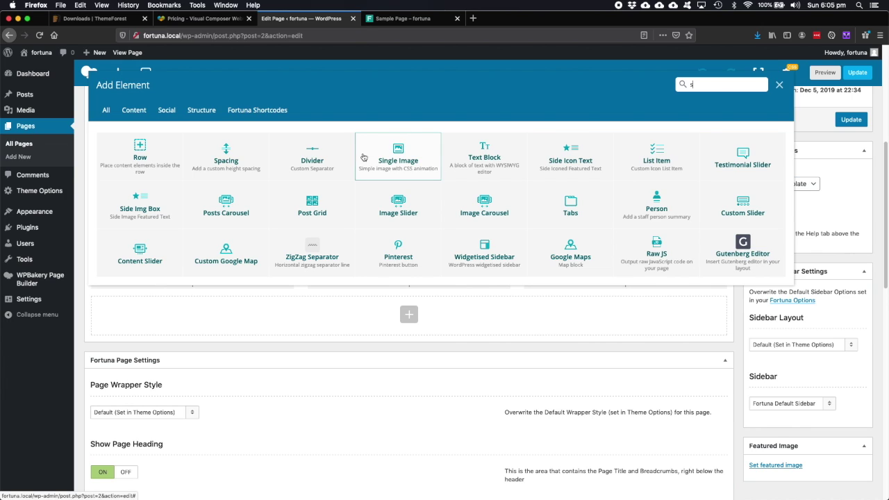
{"action": "left_click", "coordinate": [226, 156]}
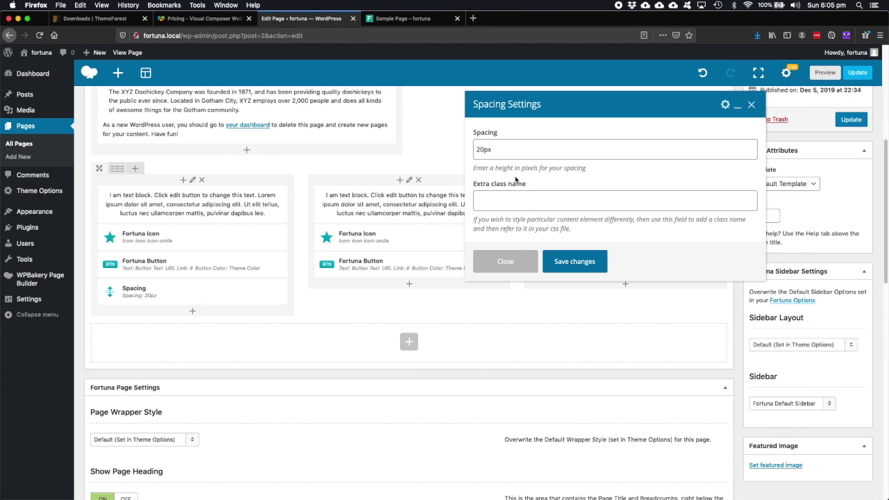
{"action": "left_click", "coordinate": [578, 262]}
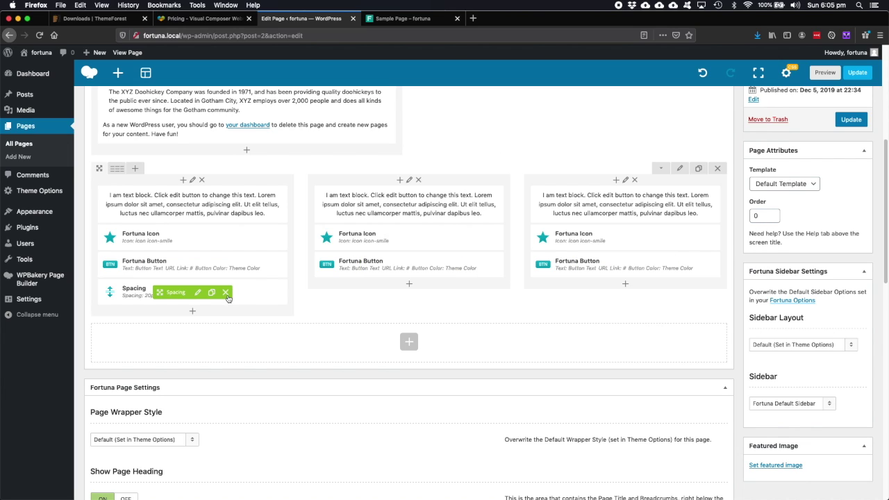
Step: Move the spacing between the first column's icon and button, and place duplicates in the same position in the other two columns
{"action": "mouse_move", "coordinate": [175, 294]}
{"action": "left_mouse_down"}
{"action": "mouse_move", "coordinate": [177, 255]}
{"action": "mouse_move", "coordinate": [178, 264]}
{"action": "left_mouse_up"}
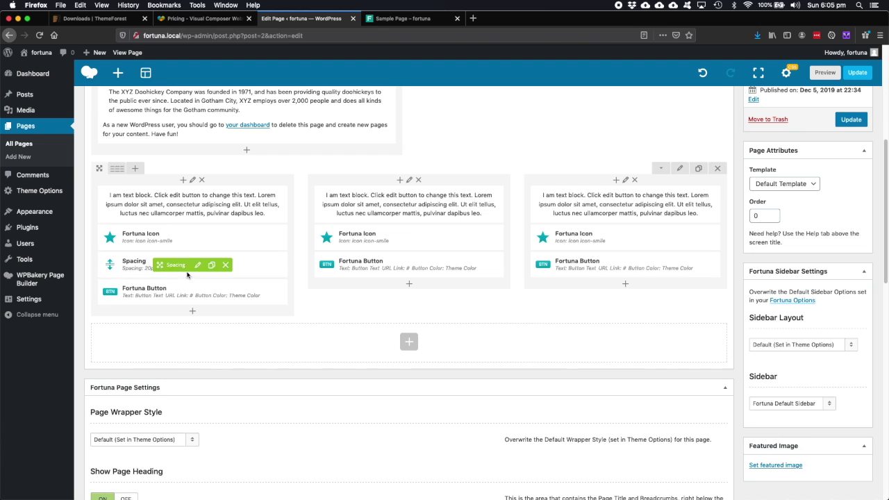
{"action": "left_click", "coordinate": [211, 268]}
{"action": "left_click_drag", "start_coordinate": [159, 292], "coordinate": [382, 271]}
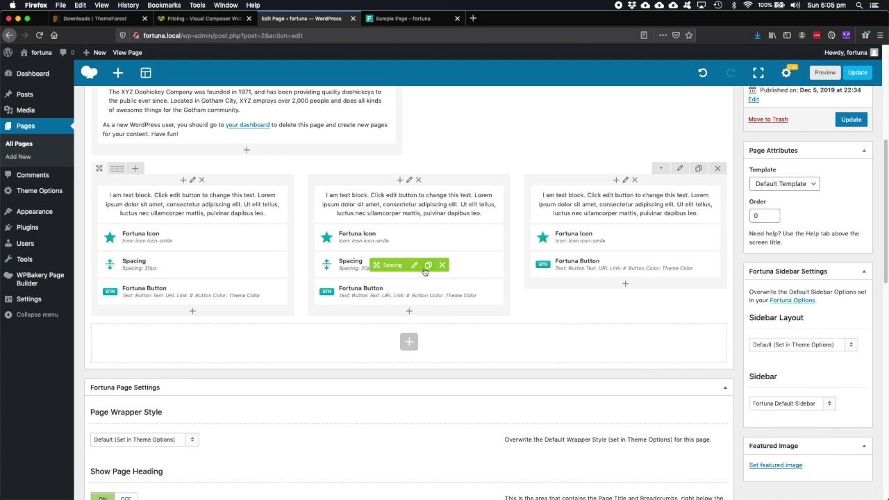
{"action": "left_click", "coordinate": [428, 264]}
{"action": "left_click_drag", "start_coordinate": [388, 296], "coordinate": [584, 268]}
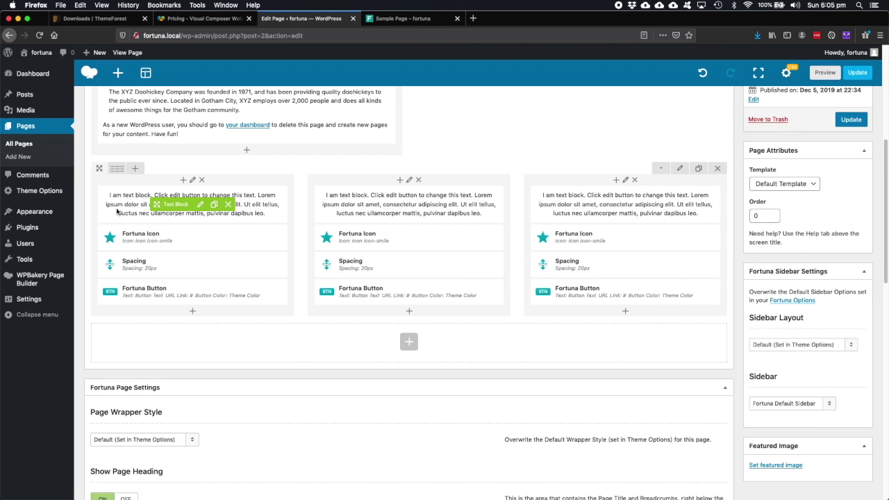
Step: Preview the page, check the gap between the icons and buttons and return to the editor
{"action": "left_click", "coordinate": [828, 74]}
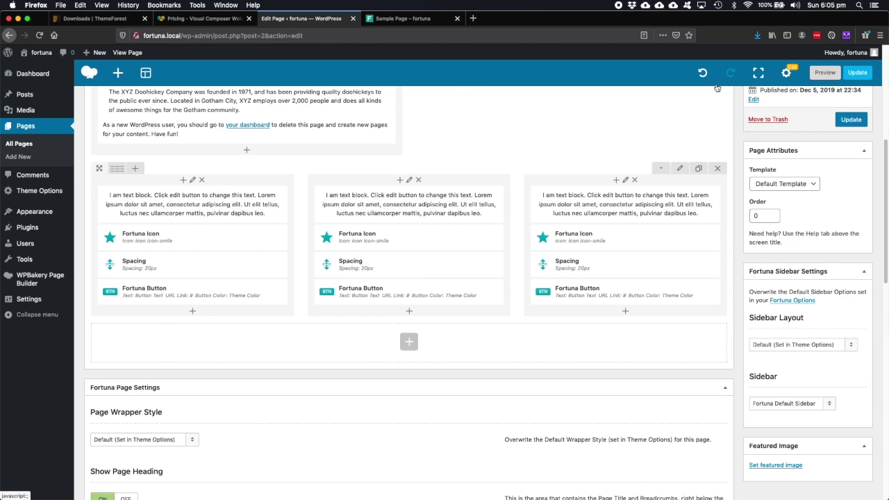
{"action": "scroll", "coordinate": [329, 231], "scroll_direction": "down", "scroll_amount": 5}
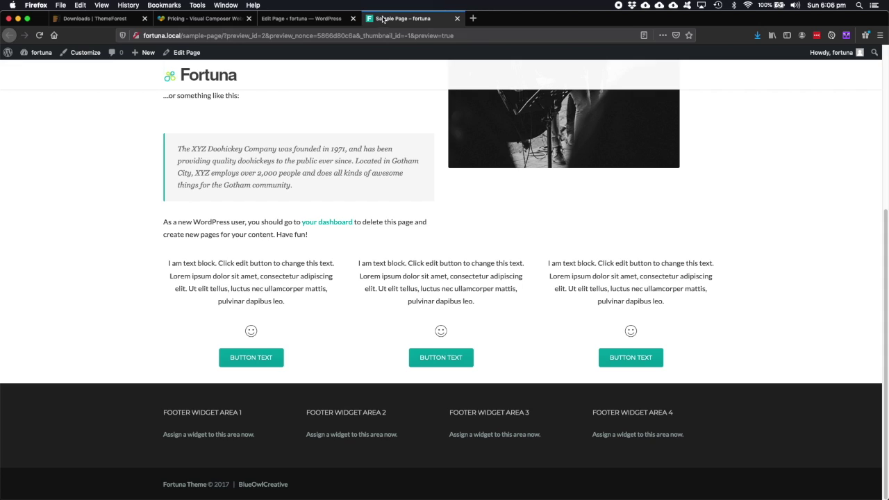
{"action": "left_click", "coordinate": [309, 18]}
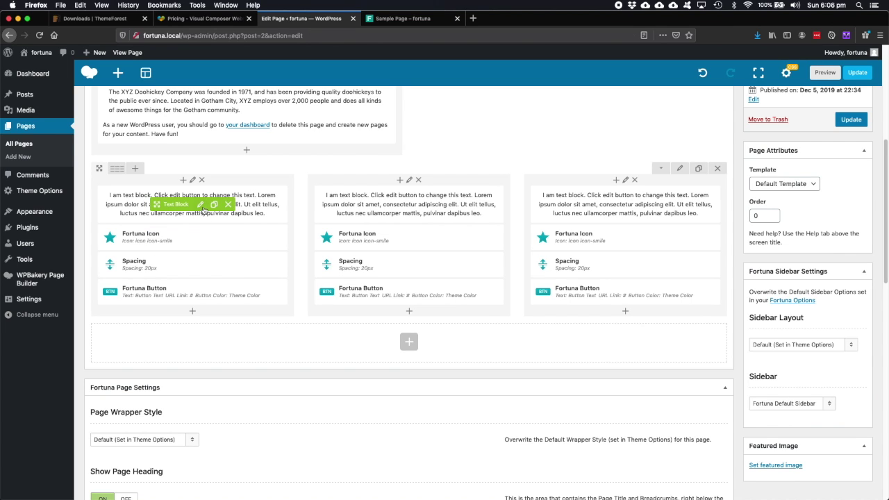
Step: Add a Fortuna Heading with default settings to the first column of the three-column row, above its text block
{"action": "left_click", "coordinate": [193, 311]}
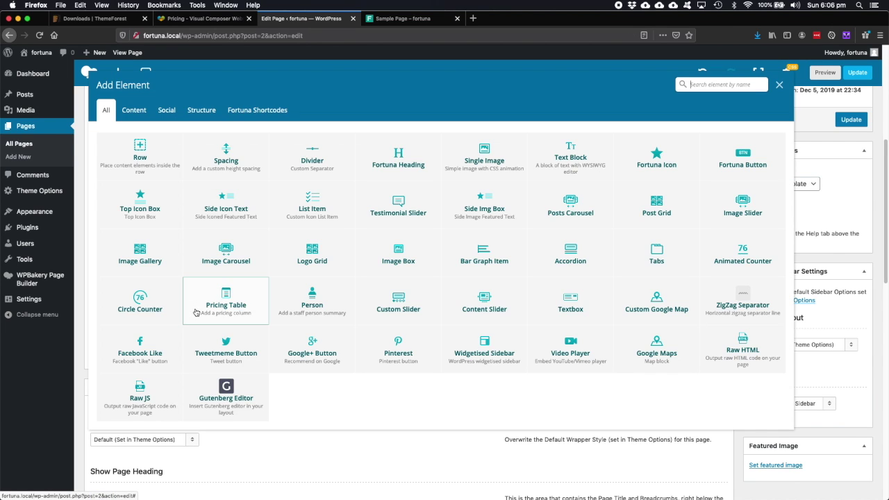
{"action": "left_click", "coordinate": [410, 165]}
{"action": "left_click_drag", "start_coordinate": [167, 320], "coordinate": [184, 195]}
{"action": "left_click", "coordinate": [574, 413]}
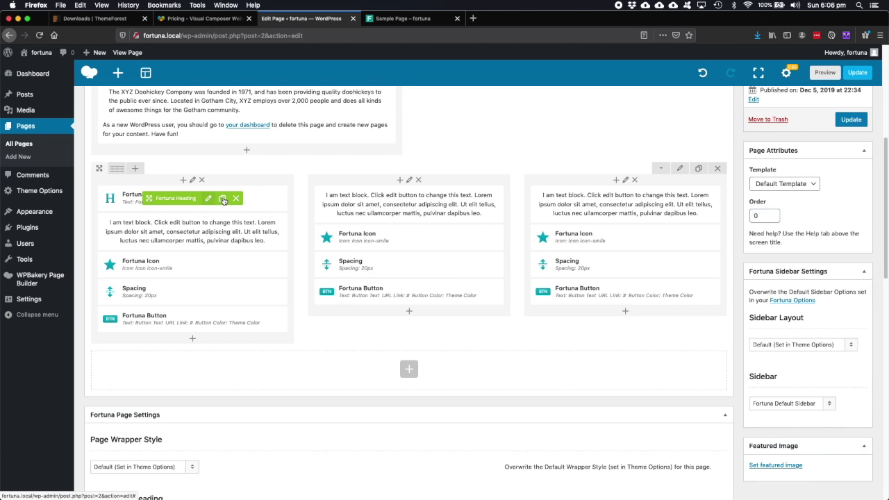
Step: Duplicate the first column's heading twice and place the copies above the text blocks in the second and third columns
{"action": "left_click", "coordinate": [222, 198]}
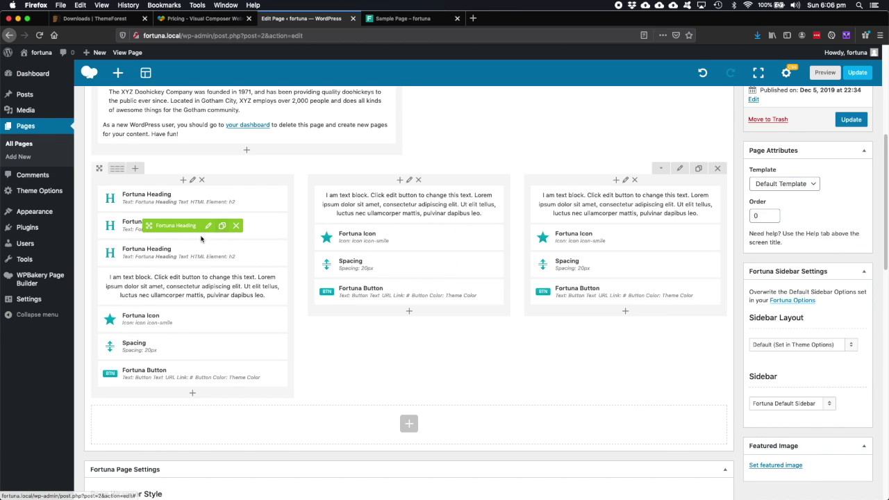
{"action": "mouse_move", "coordinate": [149, 225]}
{"action": "left_mouse_down"}
{"action": "mouse_move", "coordinate": [299, 230]}
{"action": "mouse_move", "coordinate": [345, 198]}
{"action": "left_mouse_up"}
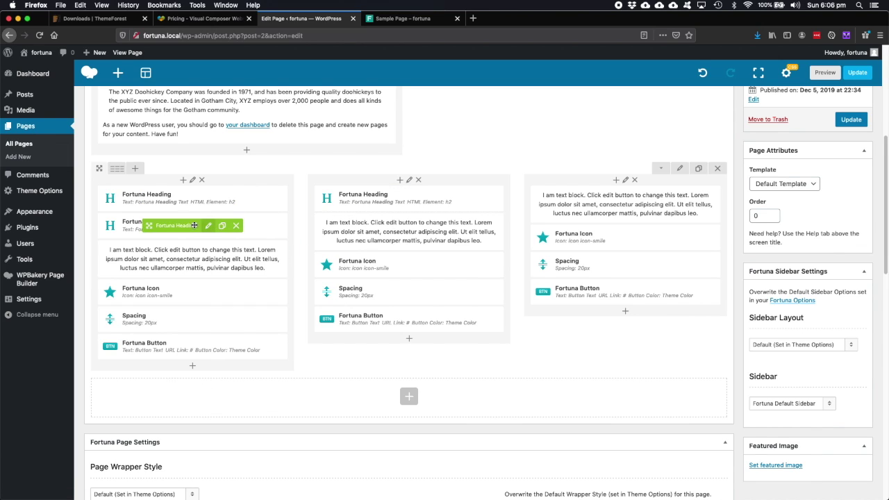
{"action": "left_click_drag", "start_coordinate": [148, 224], "coordinate": [570, 202]}
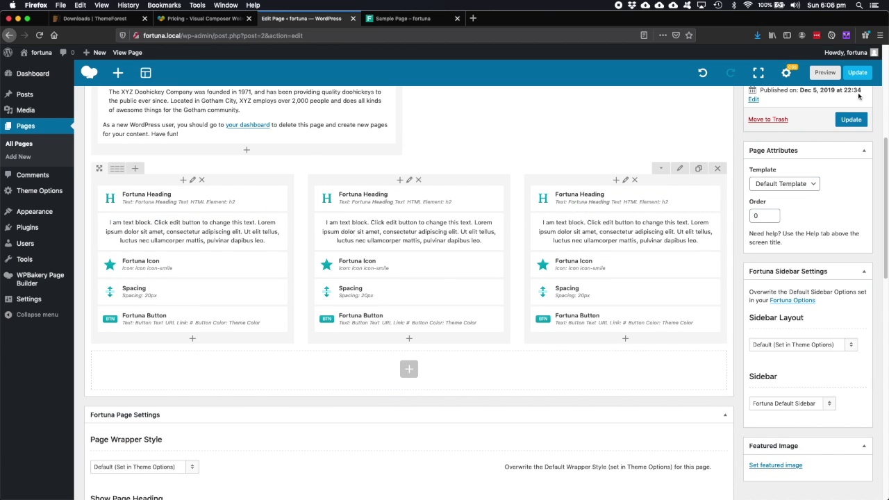
Step: Preview the page, check the alignment of the new headings in the three-column row and return to the editor
{"action": "left_click", "coordinate": [825, 72]}
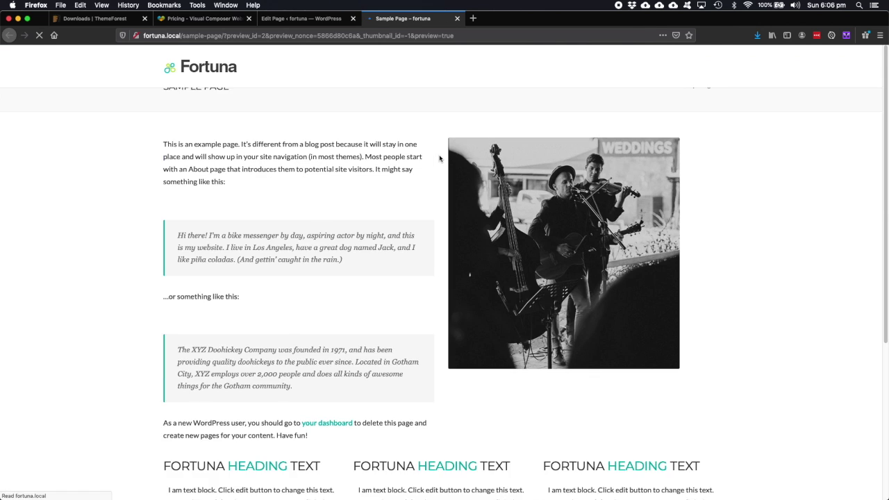
{"action": "scroll", "coordinate": [440, 159], "scroll_direction": "down", "scroll_amount": 5}
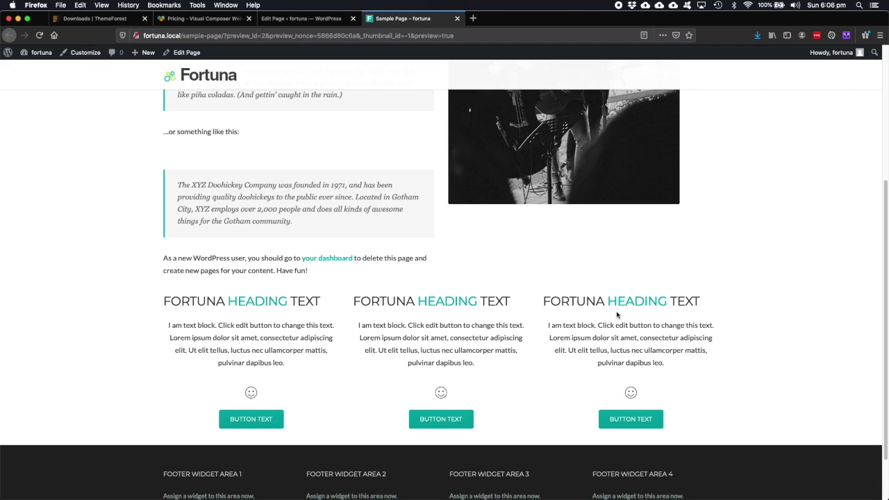
{"action": "left_click", "coordinate": [288, 19]}
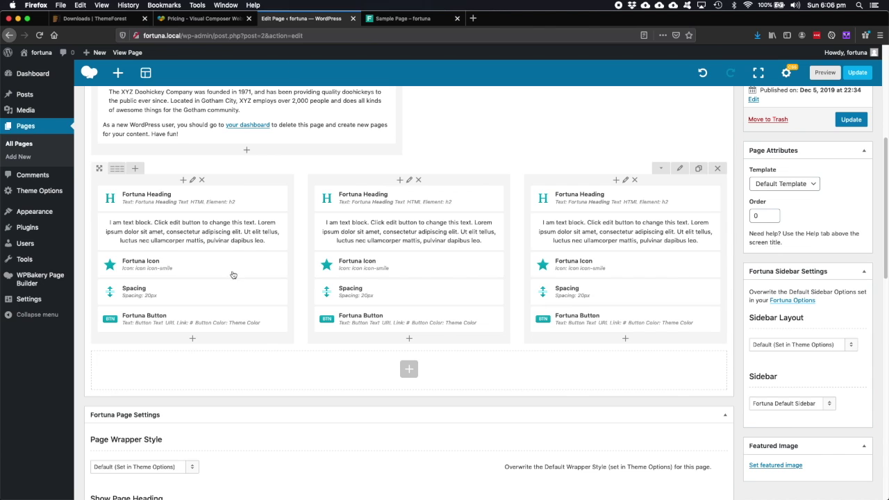
Step: Delete the headings in the second and third columns and set the first column's heading alignment to Center
{"action": "left_click", "coordinate": [446, 204]}
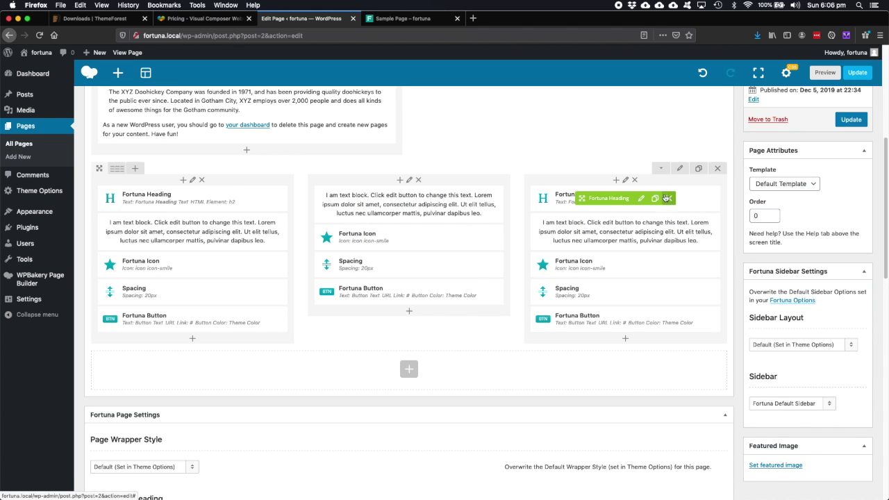
{"action": "left_click", "coordinate": [669, 198]}
{"action": "left_click", "coordinate": [208, 198]}
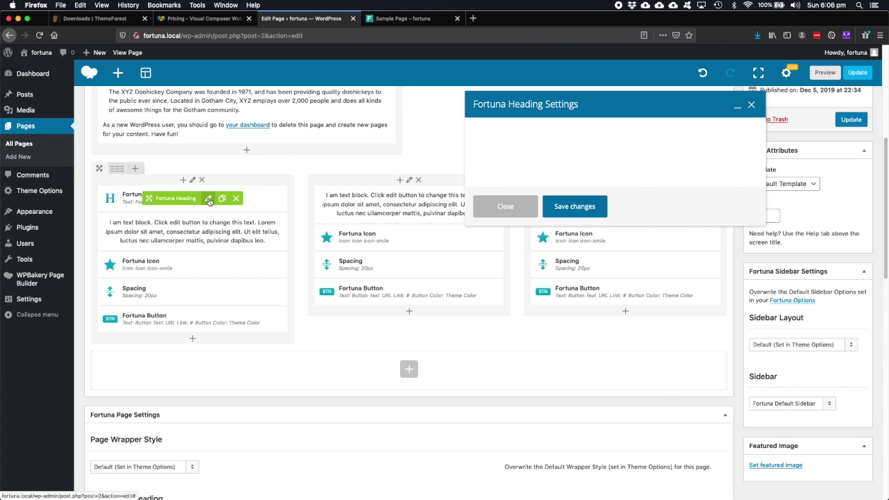
{"action": "left_click", "coordinate": [567, 285]}
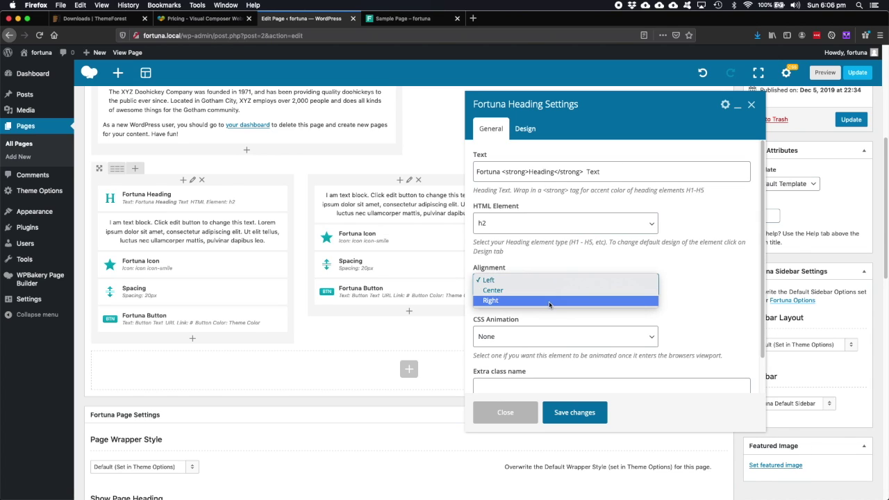
{"action": "left_click", "coordinate": [549, 291]}
{"action": "left_click", "coordinate": [568, 414]}
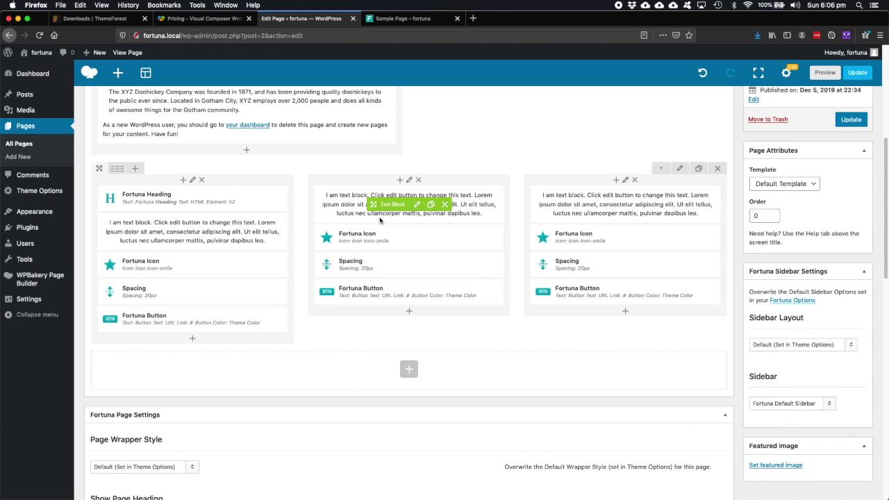
Step: Place duplicates of the first column's centered heading above the text blocks in the other two columns
{"action": "left_click_drag", "start_coordinate": [155, 199], "coordinate": [351, 184]}
{"action": "left_click_drag", "start_coordinate": [382, 200], "coordinate": [389, 205]}
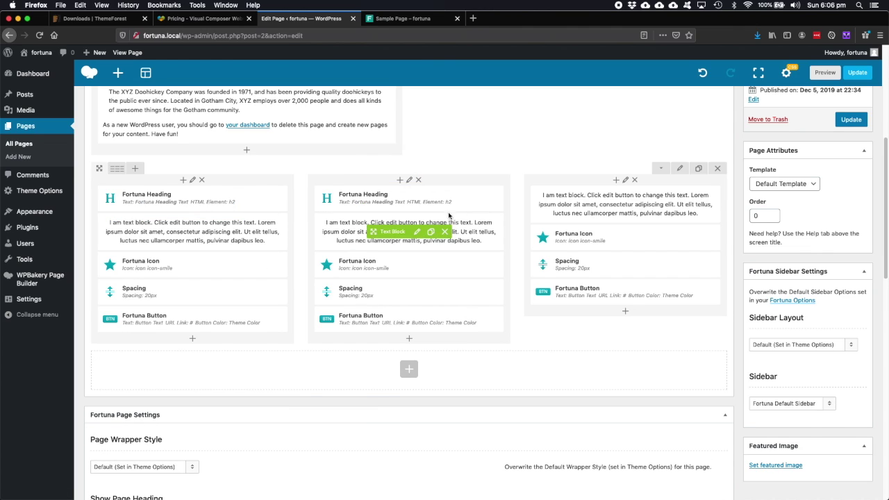
{"action": "left_click", "coordinate": [439, 200]}
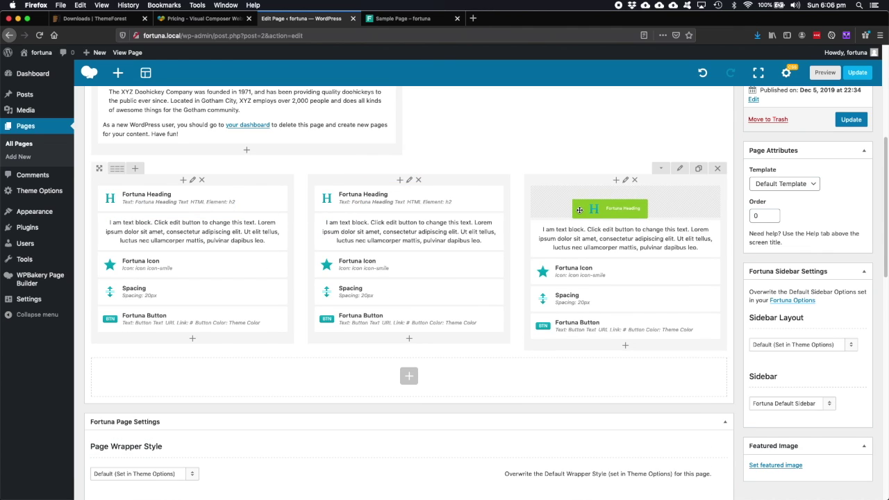
Step: Preview the page, check that the three headings are centered and return to the editor
{"action": "left_click", "coordinate": [825, 72]}
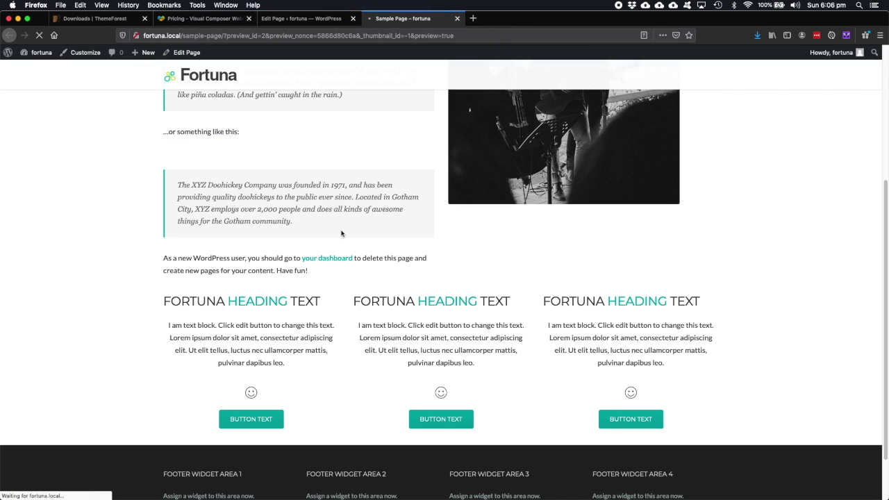
{"action": "scroll", "coordinate": [287, 230], "scroll_direction": "down", "scroll_amount": 1}
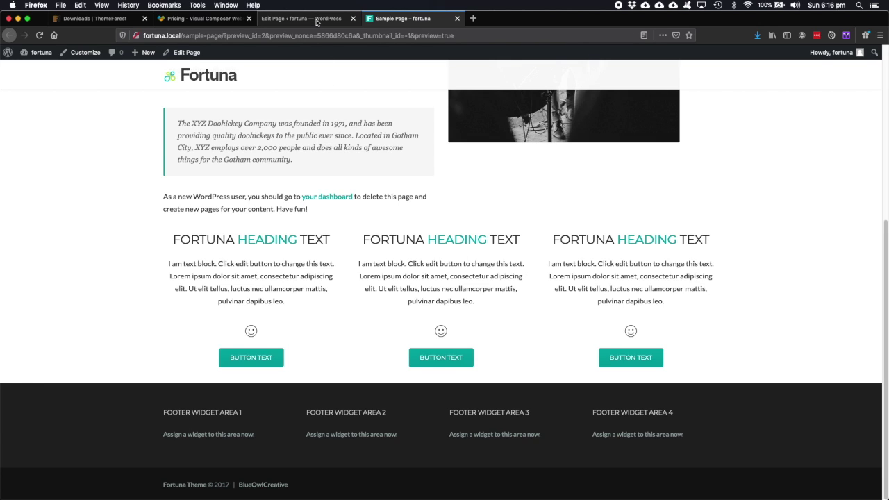
{"action": "left_click", "coordinate": [316, 19]}
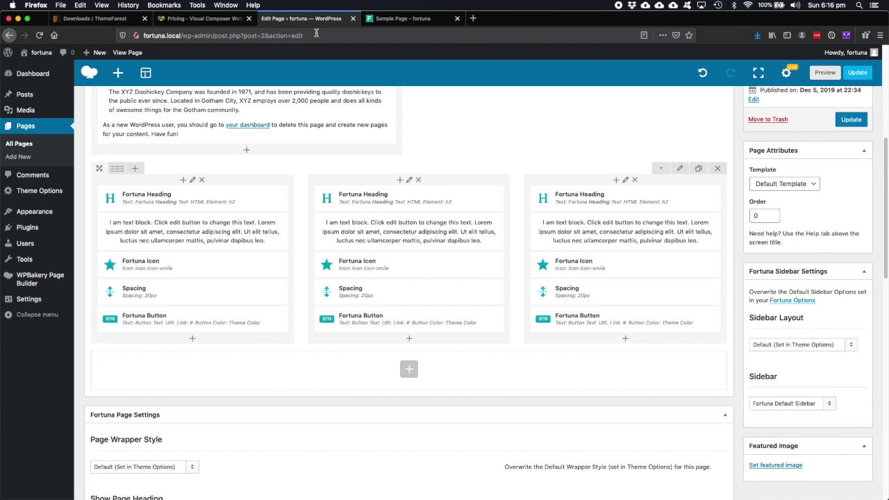
Step: Enable the full height option for the three-column row, review its remaining general settings and save the changes
{"action": "left_click", "coordinate": [680, 169]}
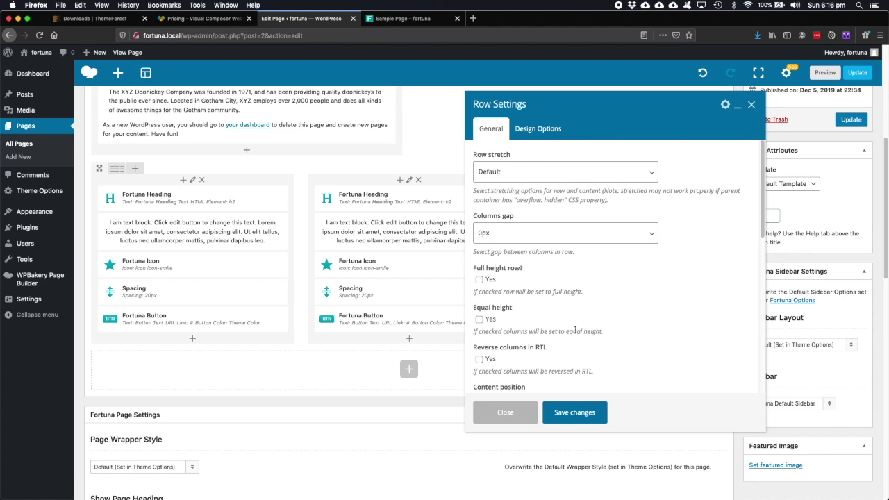
{"action": "scroll", "coordinate": [531, 292], "scroll_direction": "down", "scroll_amount": 1}
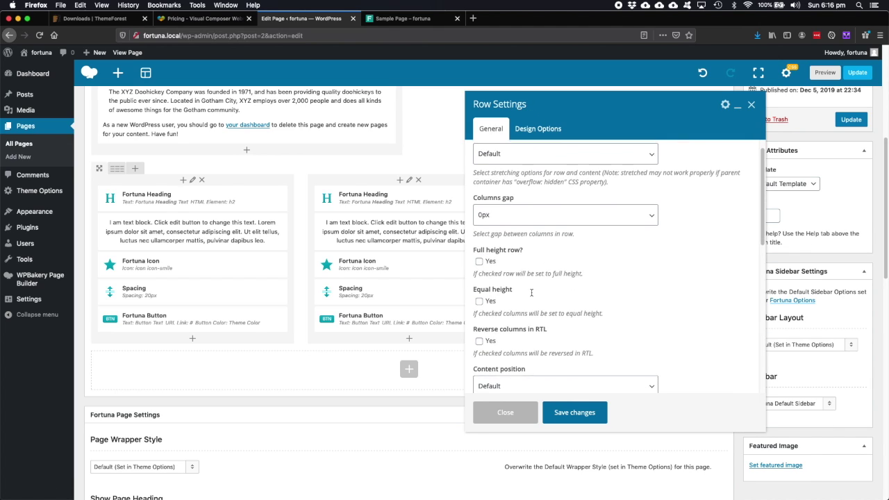
{"action": "left_click", "coordinate": [479, 261]}
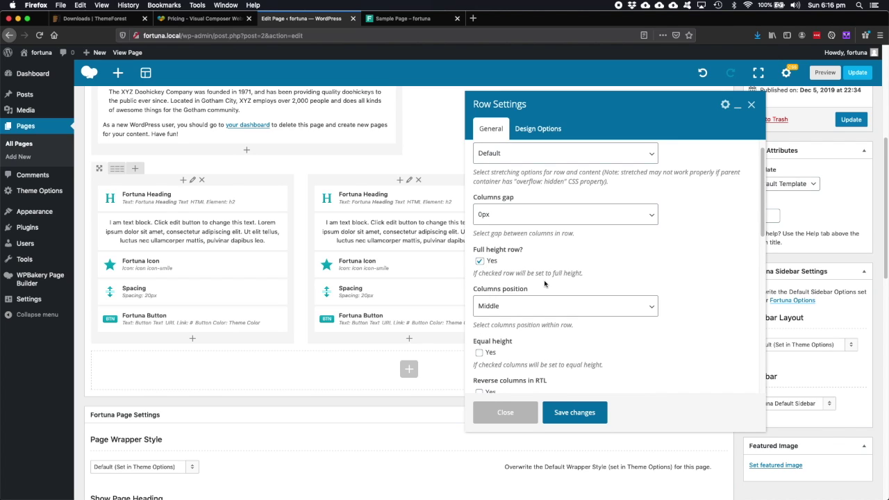
{"action": "scroll", "coordinate": [545, 285], "scroll_direction": "down", "scroll_amount": 2}
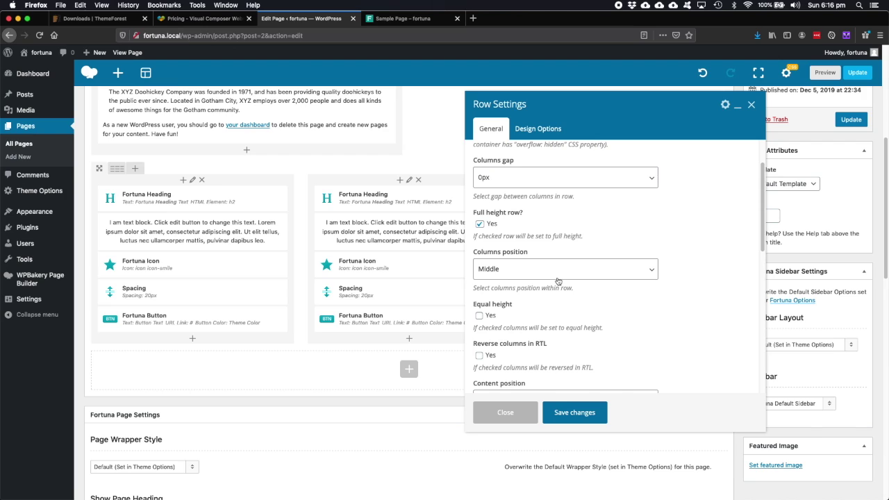
{"action": "scroll", "coordinate": [567, 284], "scroll_direction": "down", "scroll_amount": 1}
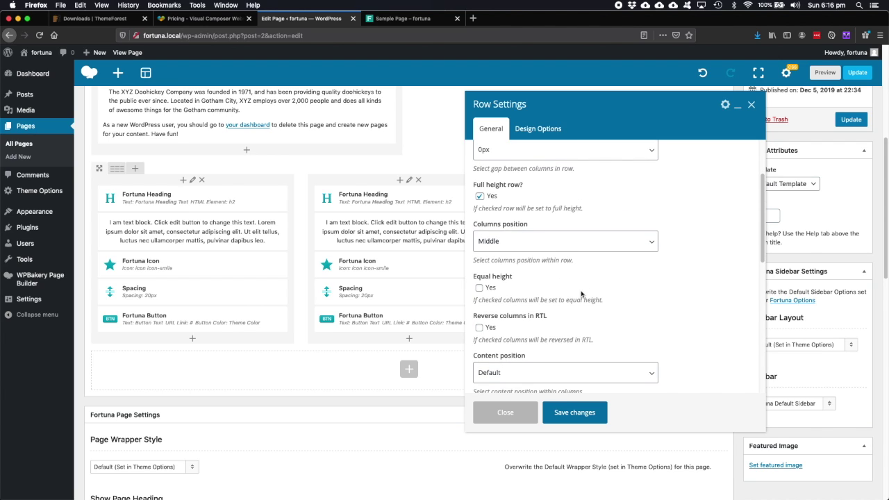
{"action": "scroll", "coordinate": [581, 294], "scroll_direction": "down", "scroll_amount": 2}
{"action": "scroll", "coordinate": [581, 294], "scroll_direction": "down", "scroll_amount": 5}
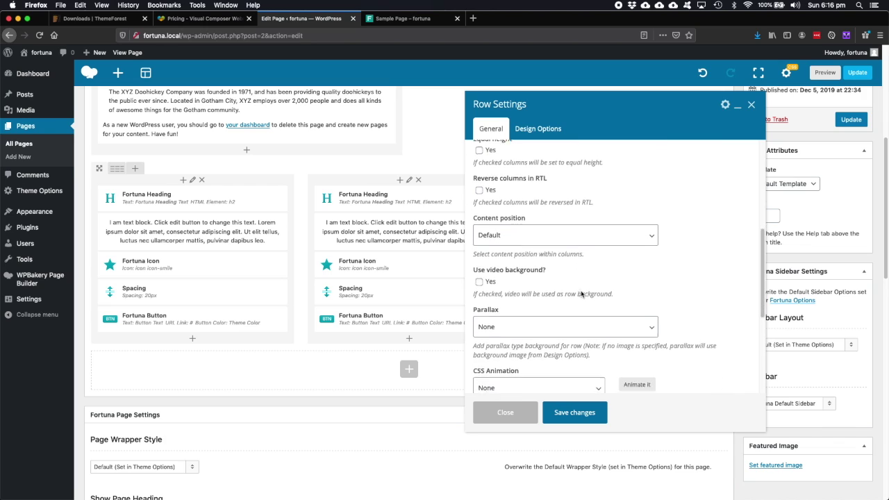
{"action": "scroll", "coordinate": [581, 294], "scroll_direction": "down", "scroll_amount": 3}
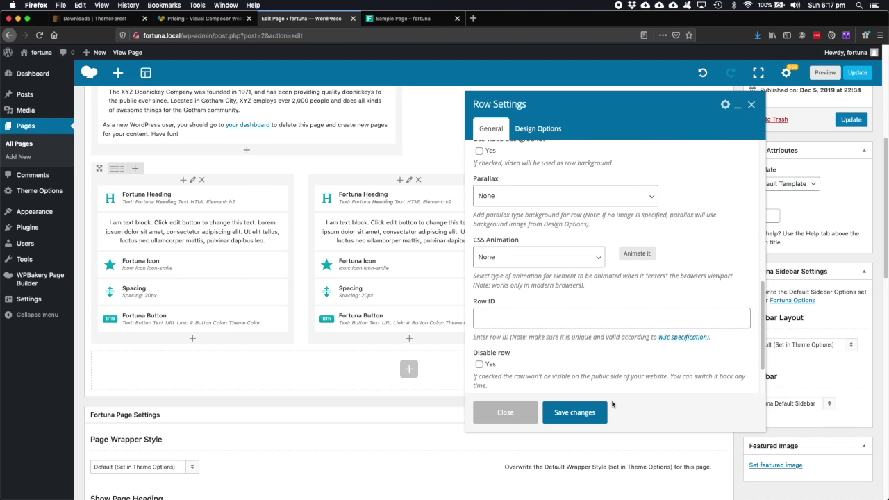
{"action": "left_click", "coordinate": [585, 415]}
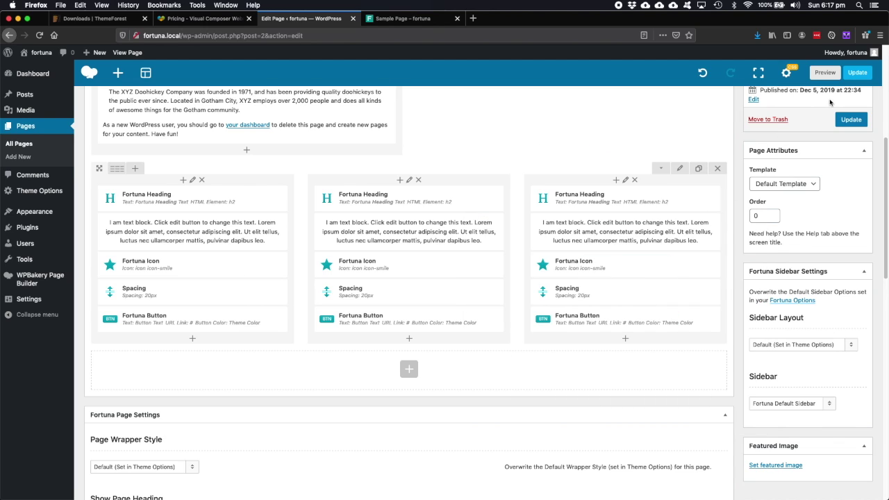
Step: Preview the page, check how the full-height three-column row is displayed and return to the editor
{"action": "left_click", "coordinate": [825, 72]}
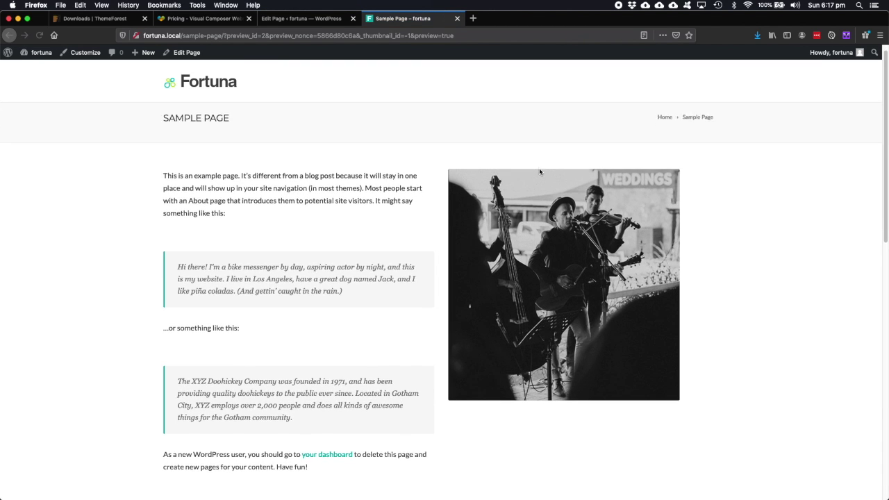
{"action": "scroll", "coordinate": [540, 172], "scroll_direction": "down", "scroll_amount": 2}
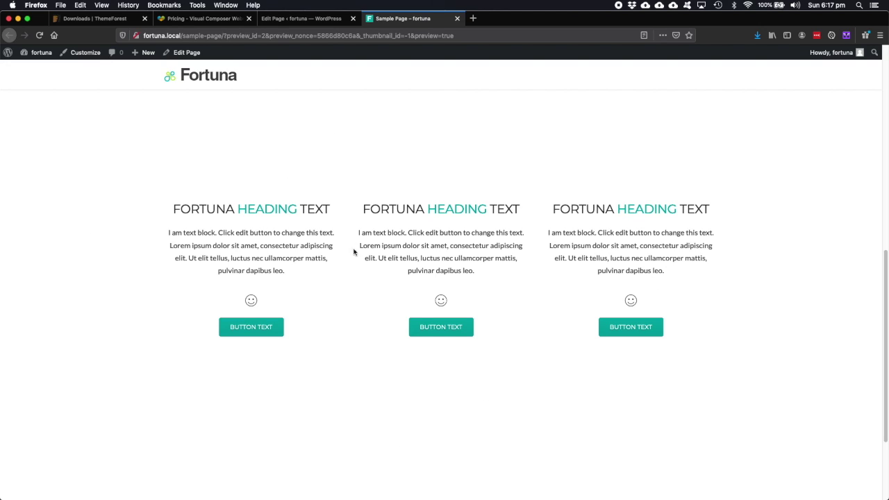
{"action": "left_click", "coordinate": [319, 20]}
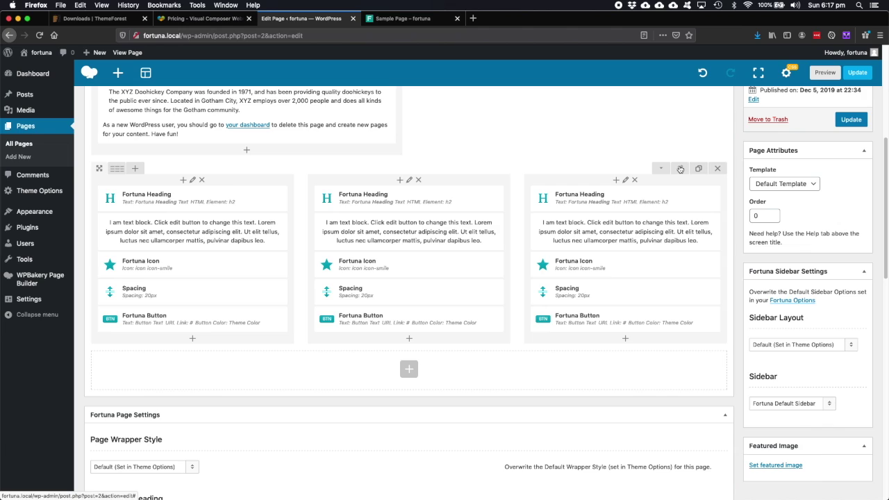
Step: Turn off full height for the three-column row, set its row stretch to Stretch row and save the changes
{"action": "left_click", "coordinate": [680, 168]}
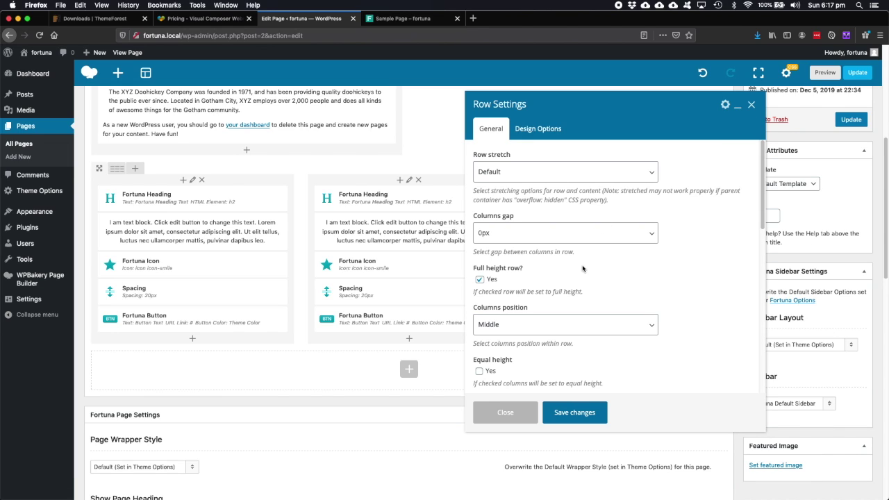
{"action": "left_click", "coordinate": [479, 280]}
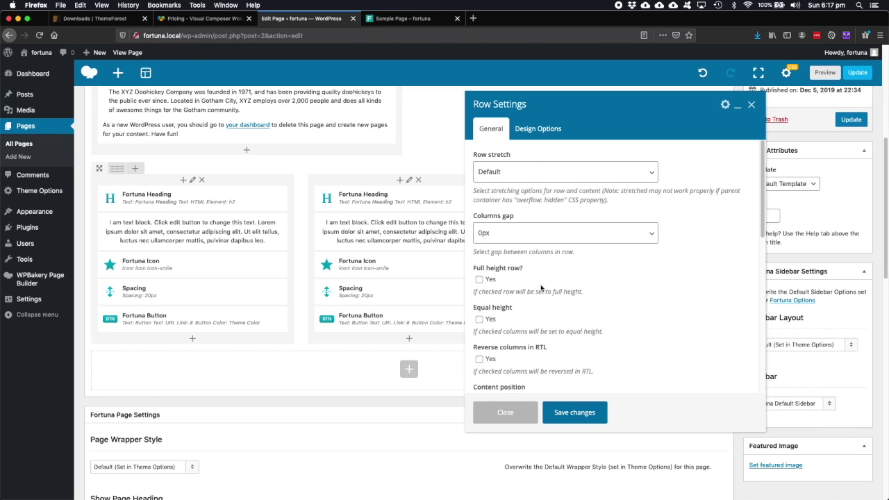
{"action": "left_click", "coordinate": [558, 235]}
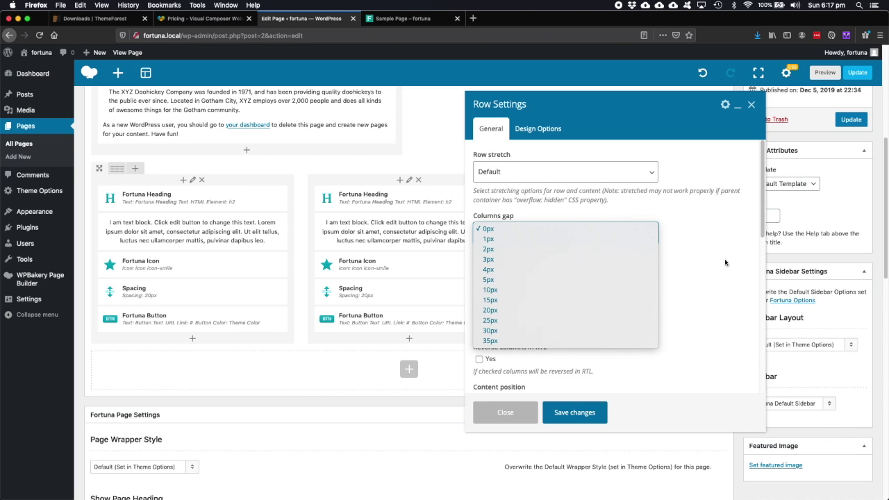
{"action": "left_click", "coordinate": [705, 258]}
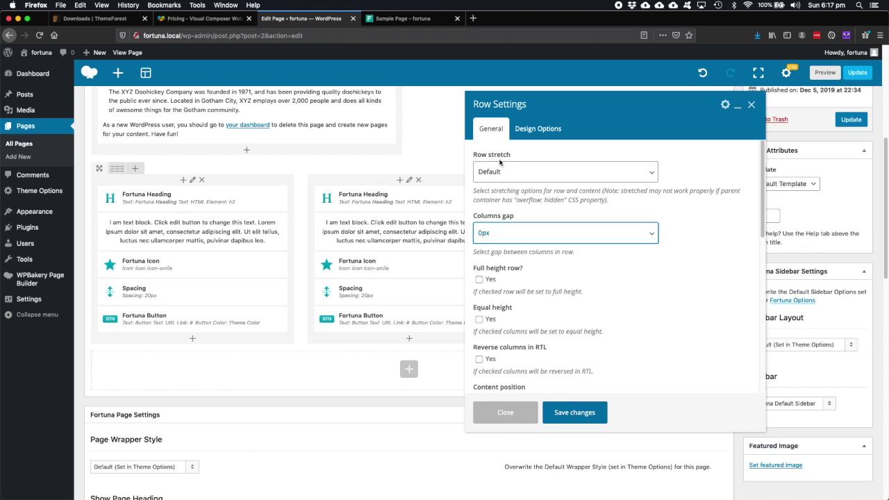
{"action": "left_click", "coordinate": [550, 174]}
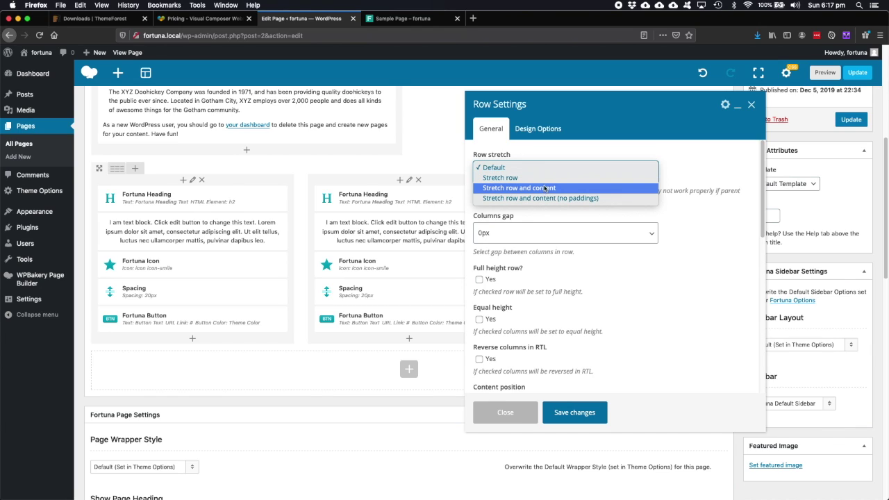
{"action": "left_click", "coordinate": [544, 179]}
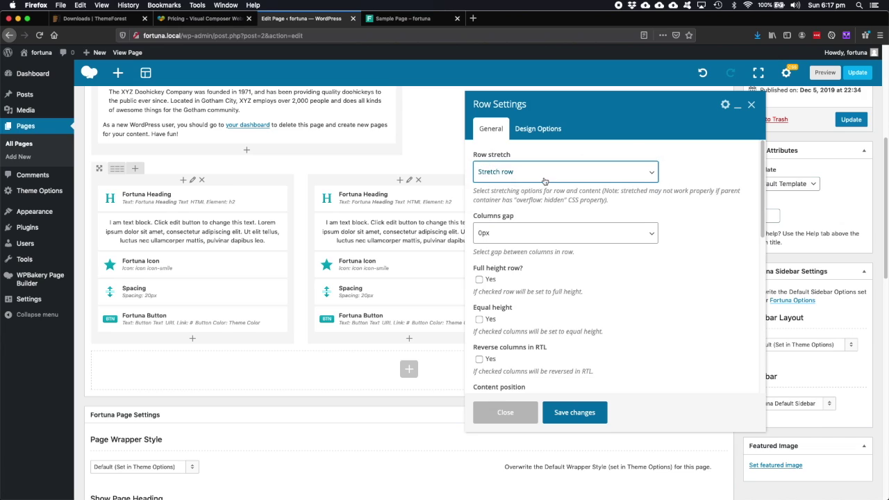
{"action": "left_click", "coordinate": [574, 413]}
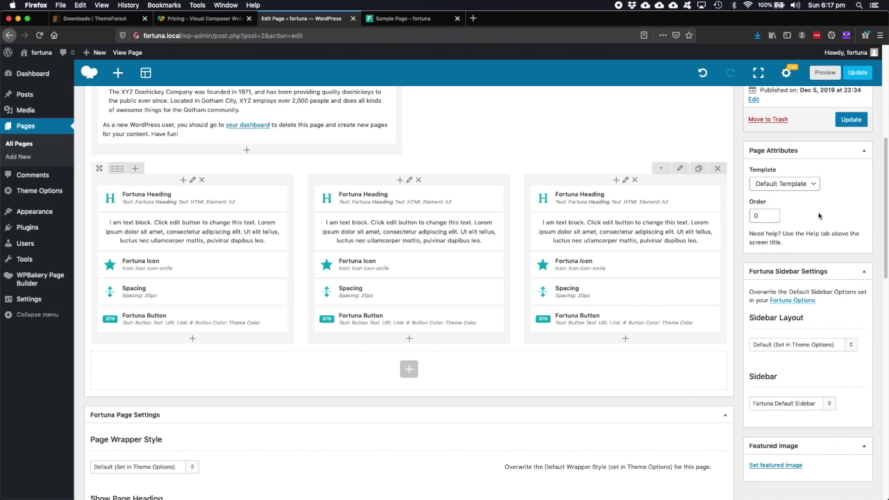
Step: Preview the page, check how the stretched three-column row is displayed and return to the editor
{"action": "left_click", "coordinate": [825, 73]}
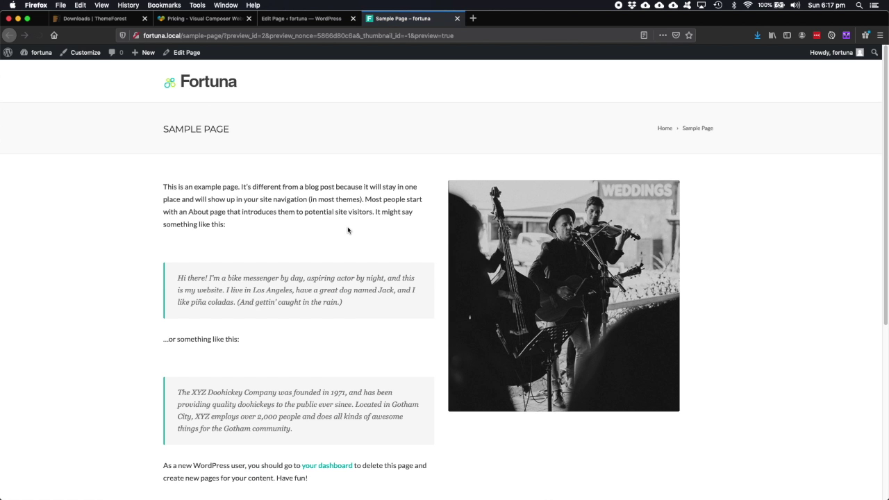
{"action": "scroll", "coordinate": [348, 230], "scroll_direction": "down", "scroll_amount": 5}
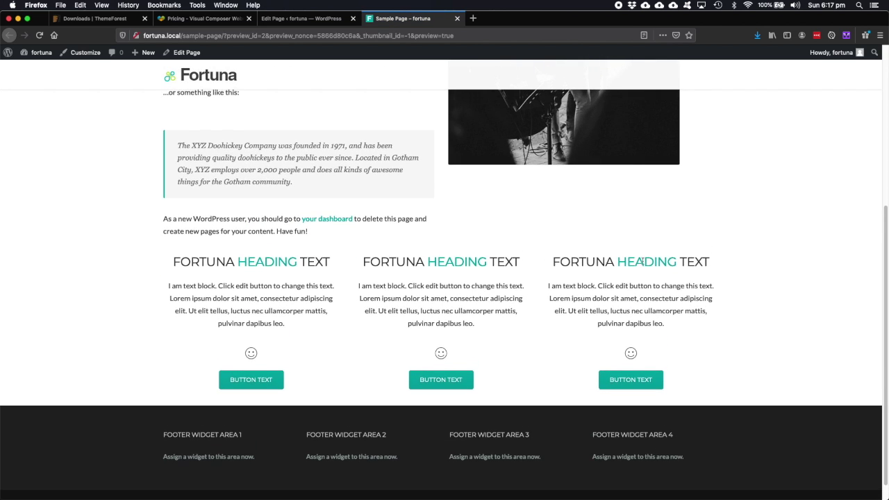
{"action": "left_click", "coordinate": [321, 21]}
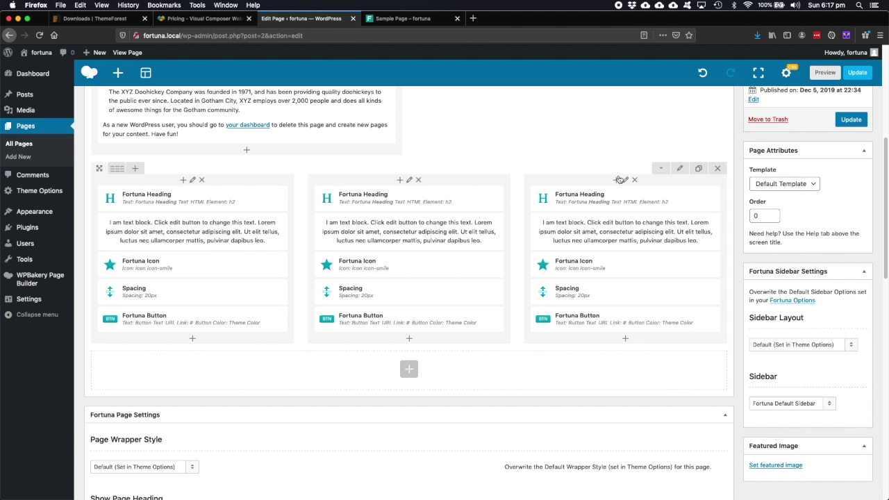
Step: Set a light grey background color for the three-column row in its design options and save the changes
{"action": "left_click", "coordinate": [679, 168]}
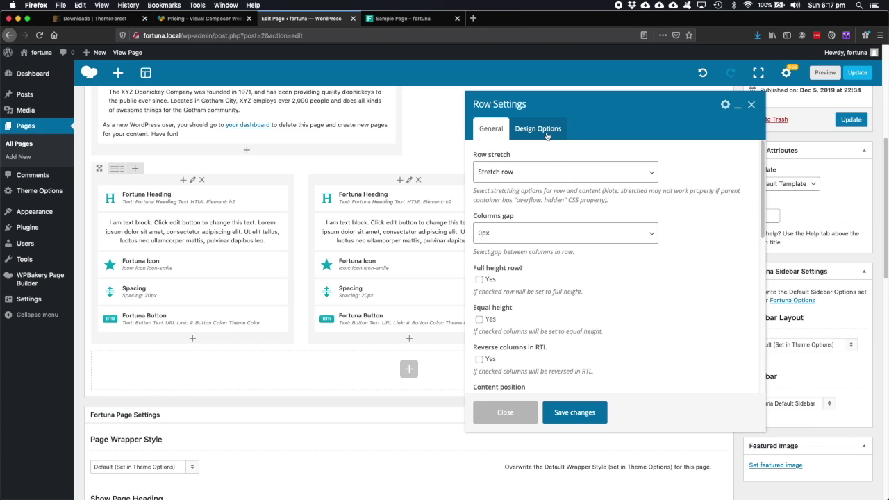
{"action": "left_click", "coordinate": [545, 132]}
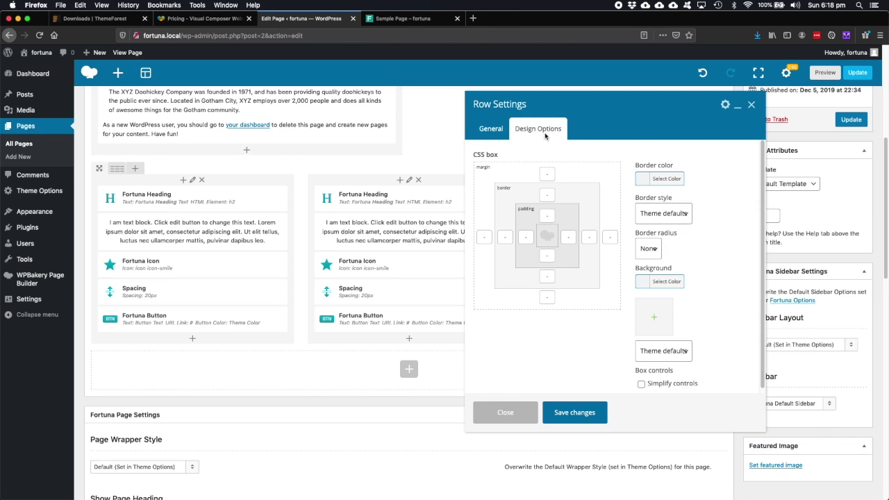
{"action": "left_click", "coordinate": [647, 287]}
{"action": "left_click", "coordinate": [661, 364]}
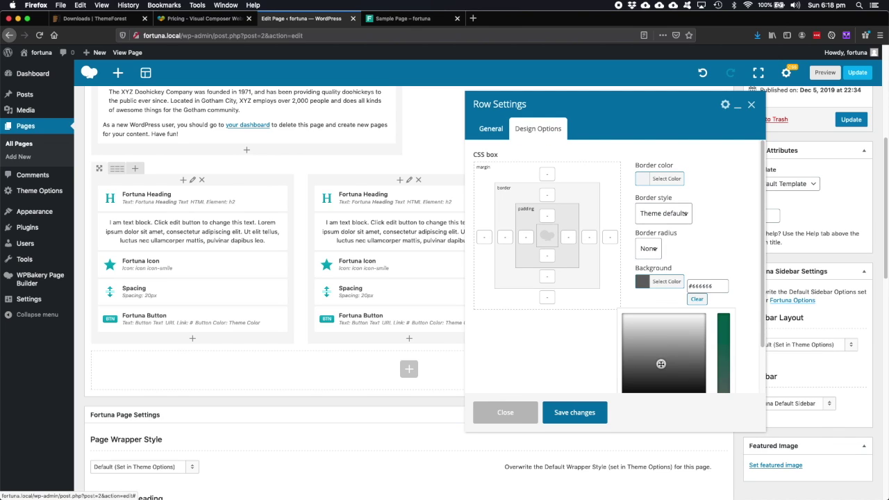
{"action": "left_click", "coordinate": [623, 325]}
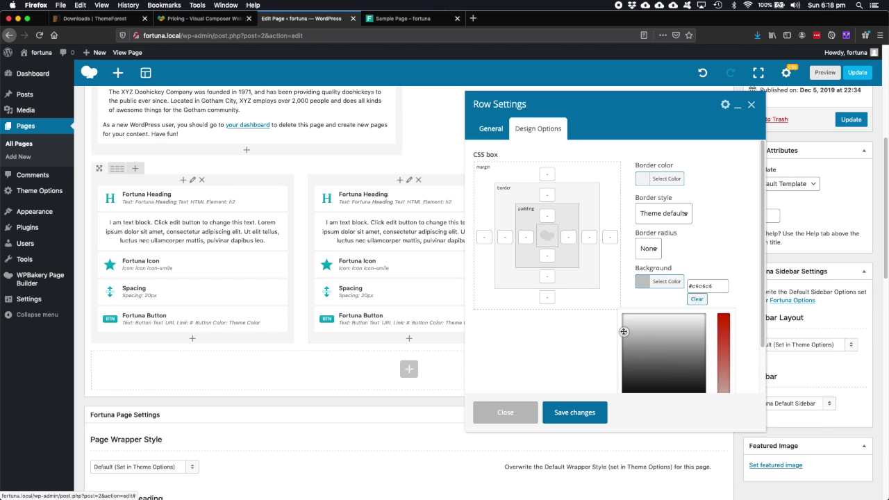
{"action": "left_click", "coordinate": [578, 415]}
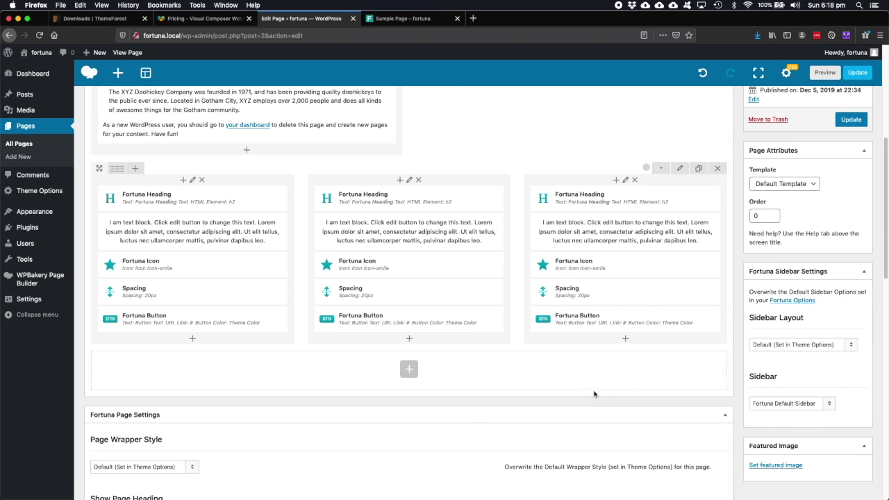
Step: Preview the page, check the grey background behind the three-column row and return to the editor
{"action": "left_click", "coordinate": [825, 72]}
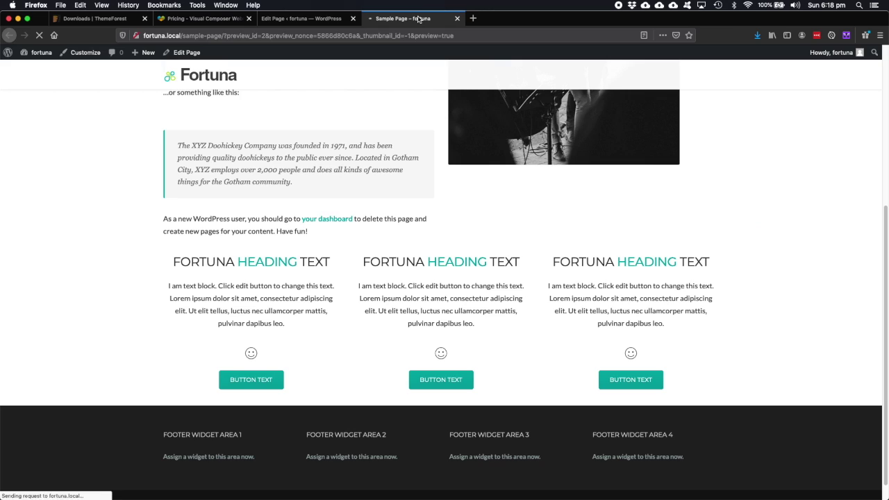
{"action": "scroll", "coordinate": [401, 212], "scroll_direction": "down", "scroll_amount": 5}
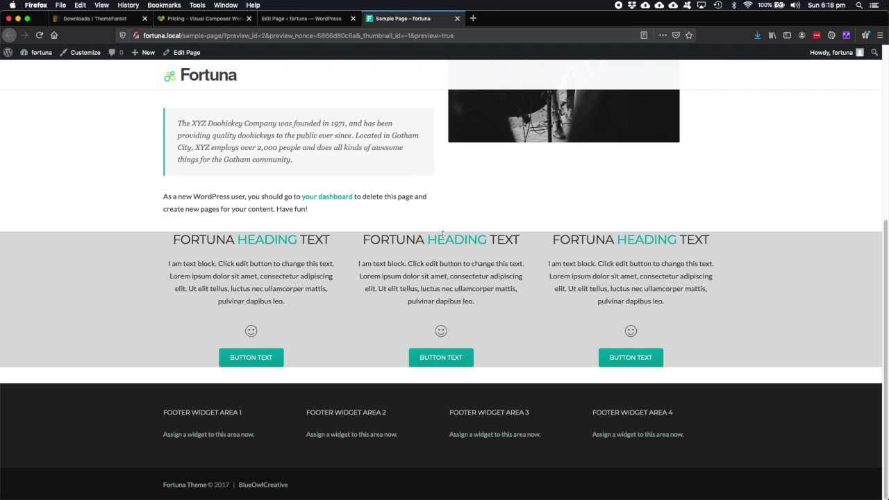
{"action": "left_click", "coordinate": [331, 24]}
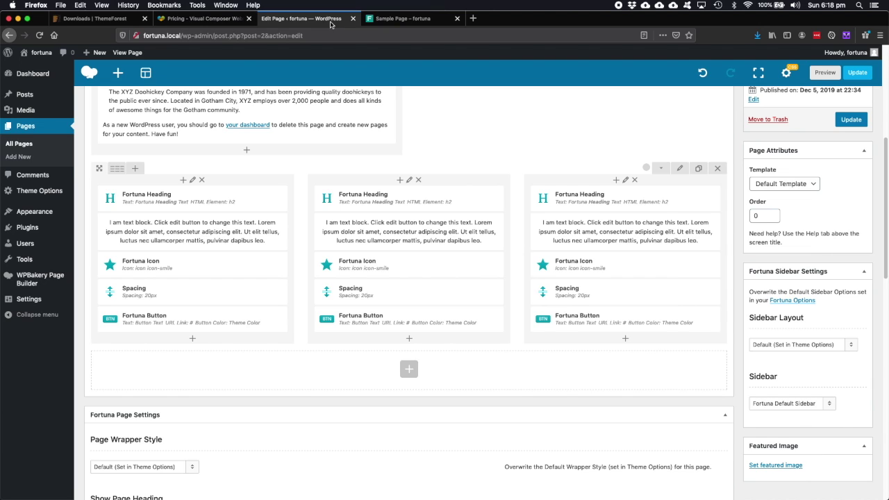
Step: Set the three-column row's top and bottom padding to 200 and save the changes
{"action": "left_click", "coordinate": [680, 168]}
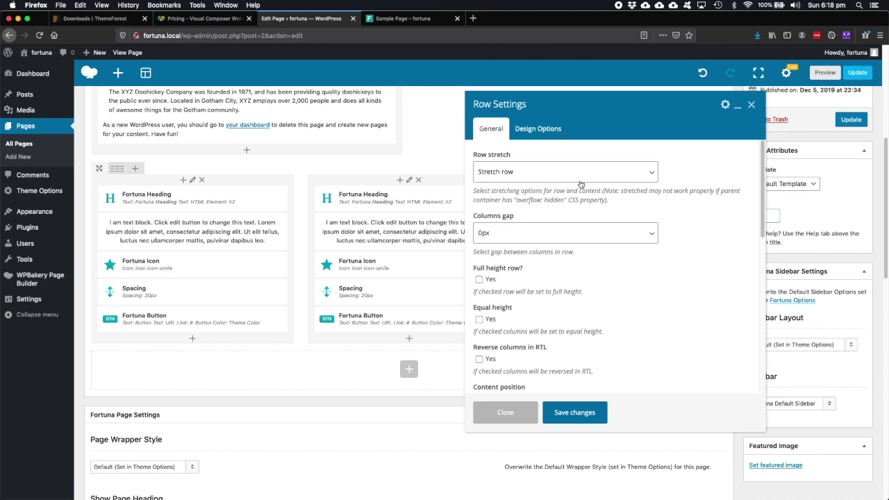
{"action": "left_click", "coordinate": [552, 135]}
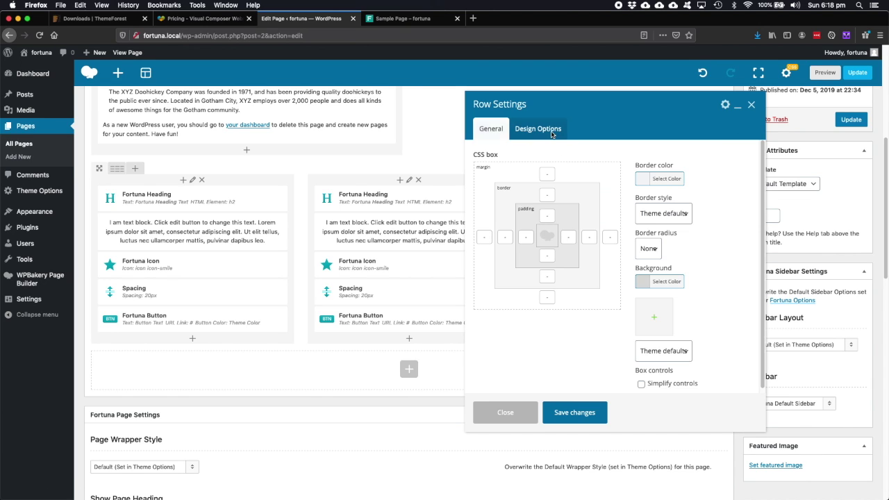
{"action": "left_click", "coordinate": [548, 216]}
{"action": "type", "text": "200"}
{"action": "left_click", "coordinate": [548, 255]}
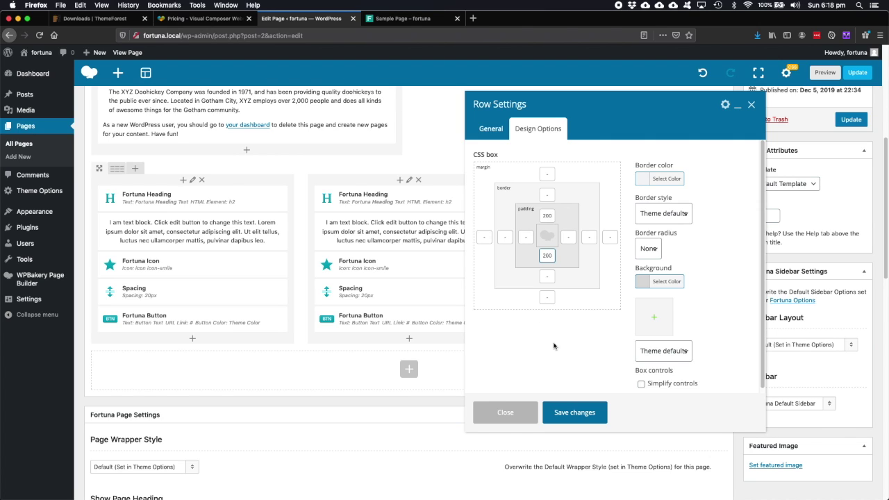
{"action": "left_click", "coordinate": [571, 414]}
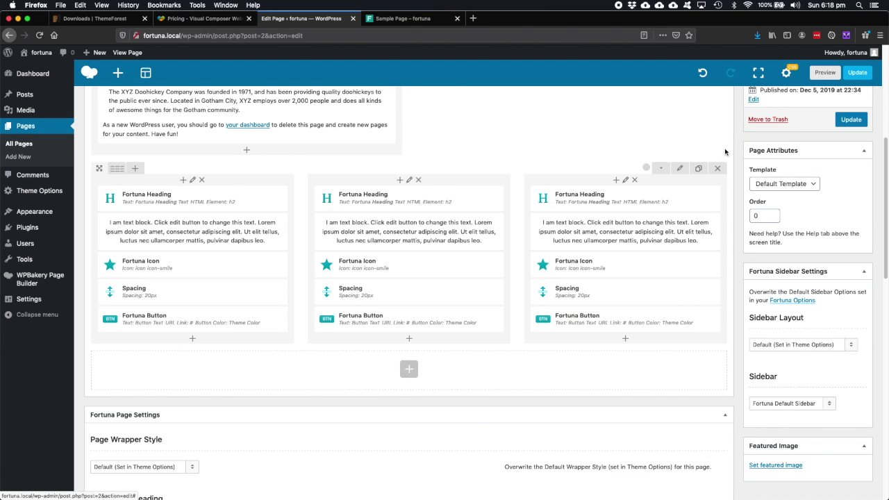
Step: Preview the page, check the padding above and below the three columns and return to the editor
{"action": "left_click", "coordinate": [819, 74]}
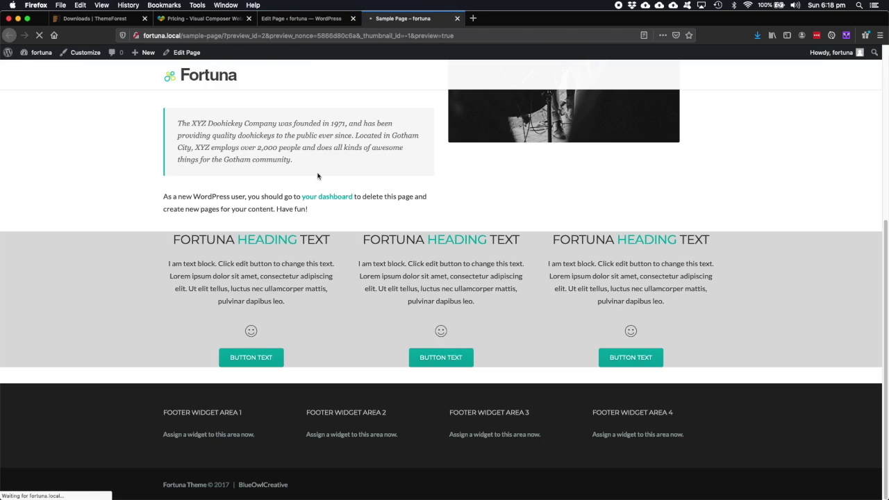
{"action": "scroll", "coordinate": [317, 177], "scroll_direction": "down", "scroll_amount": 10}
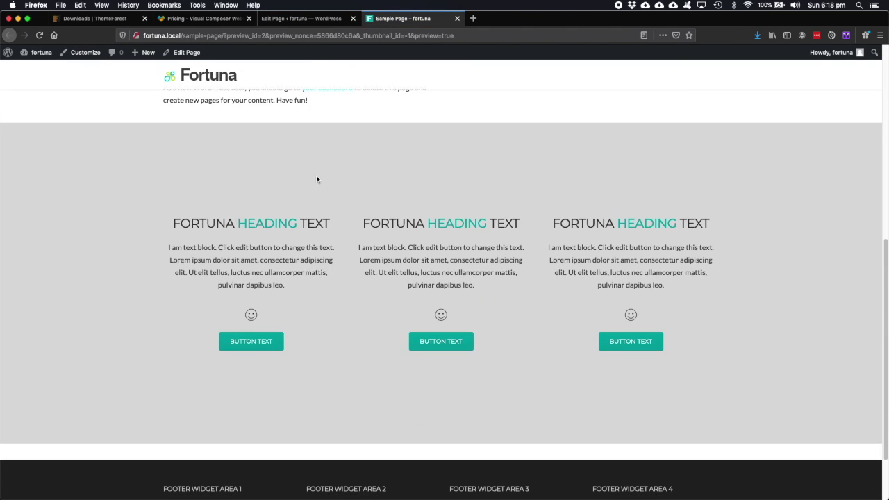
{"action": "scroll", "coordinate": [320, 160], "scroll_direction": "up", "scroll_amount": 1}
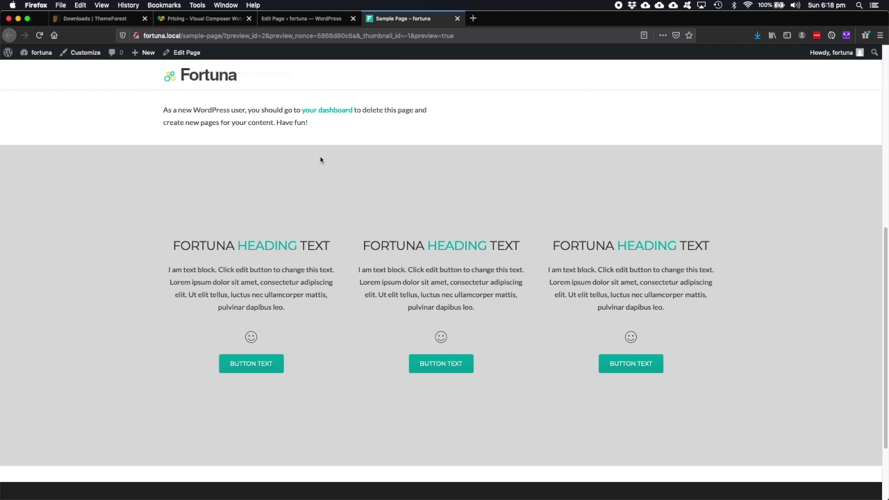
{"action": "left_click", "coordinate": [302, 20]}
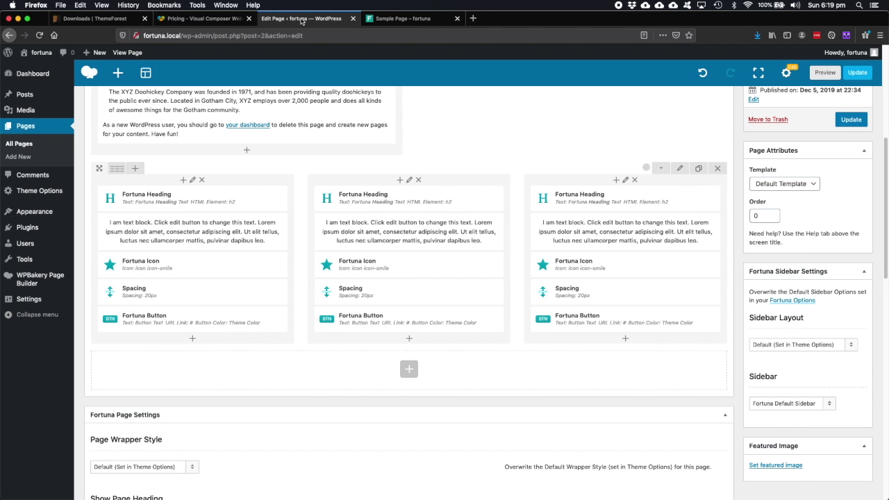
Step: Save the three-column row as an element template titled "3 column feature" and update the page
{"action": "left_click", "coordinate": [681, 172]}
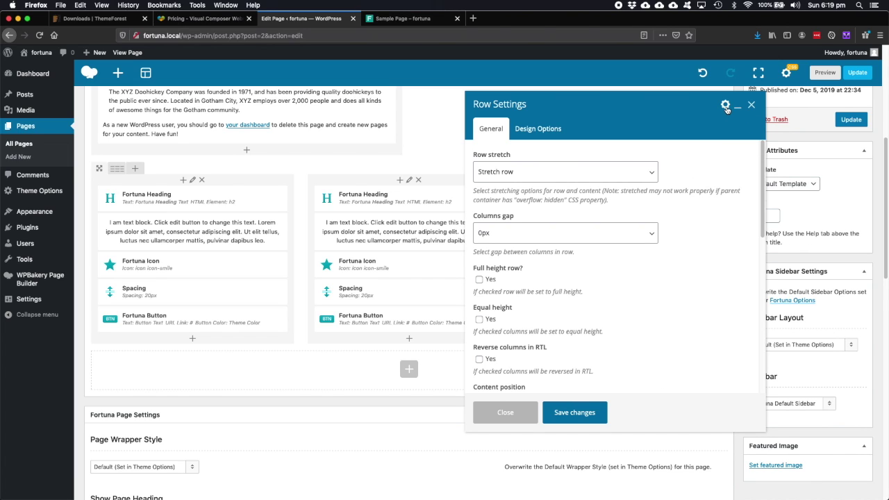
{"action": "left_click", "coordinate": [725, 106]}
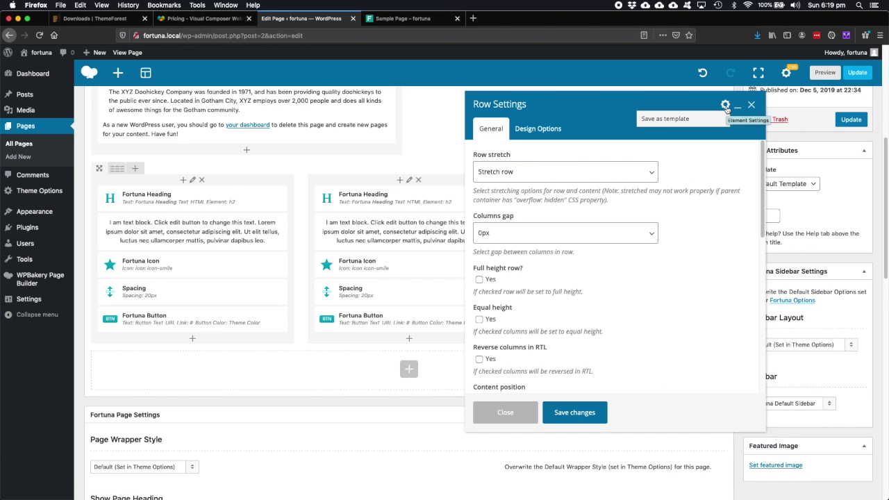
{"action": "left_click", "coordinate": [677, 120]}
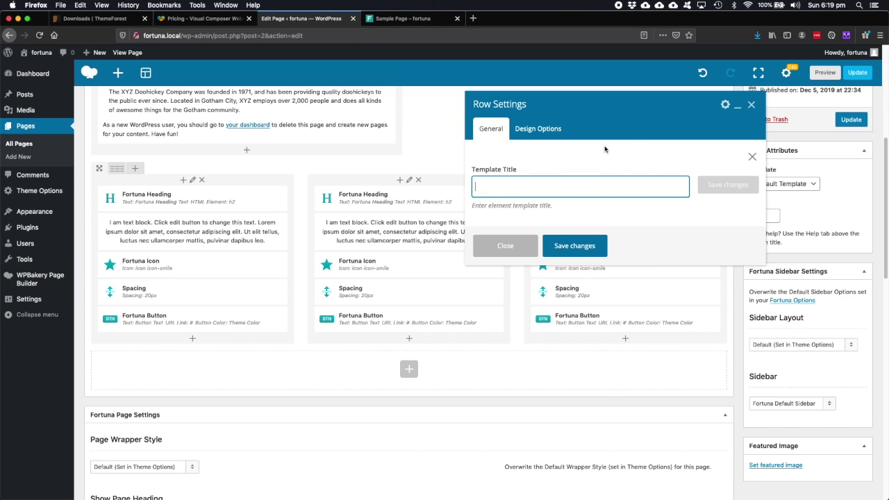
{"action": "type", "text": "3 column feature"}
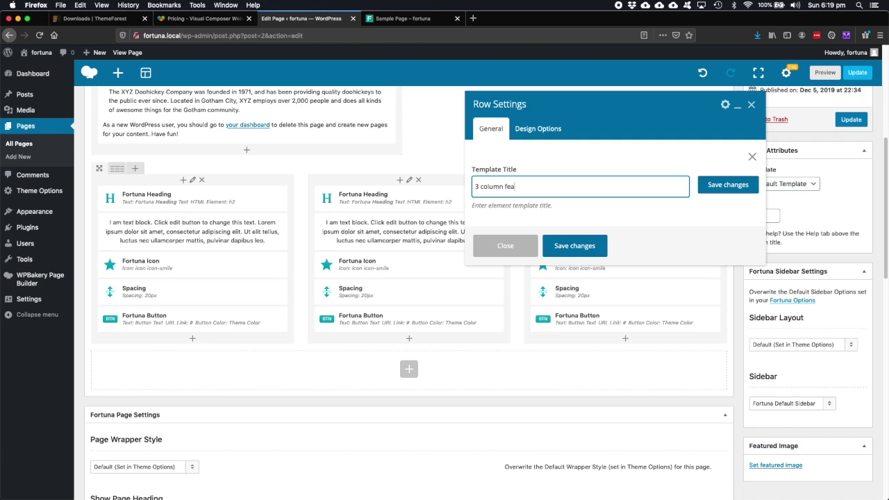
{"action": "left_click", "coordinate": [714, 185]}
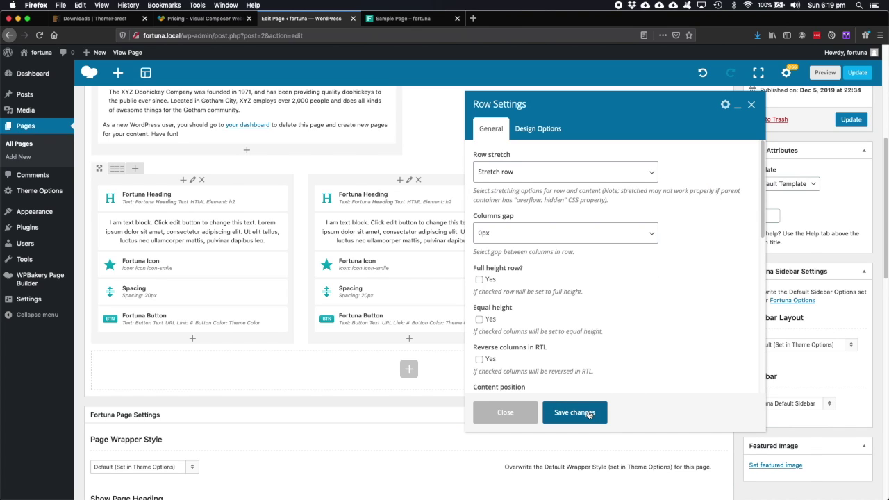
{"action": "left_click", "coordinate": [574, 413]}
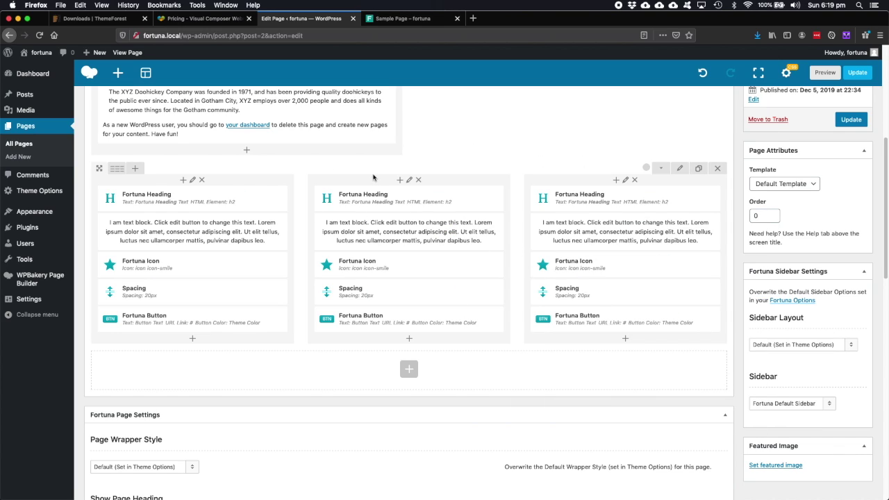
{"action": "left_click", "coordinate": [852, 119]}
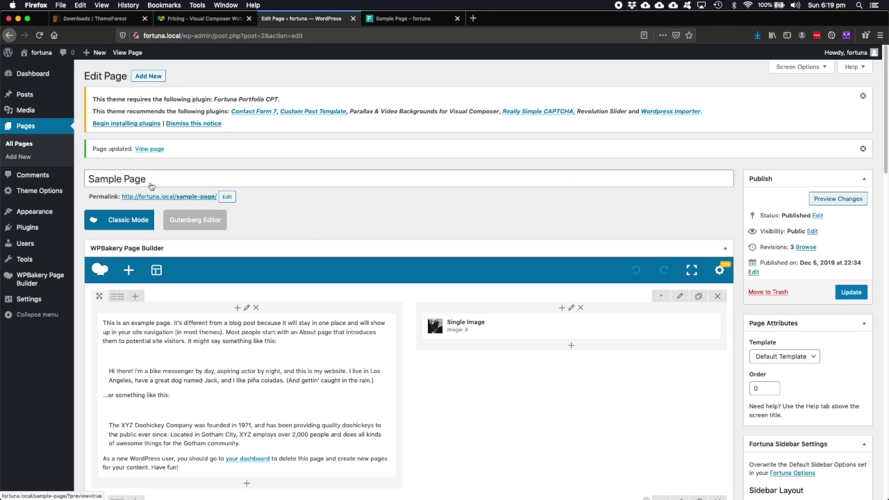
Step: Create a new page titled "about us" and switch it to the WPBakery backend editor
{"action": "left_click", "coordinate": [20, 157]}
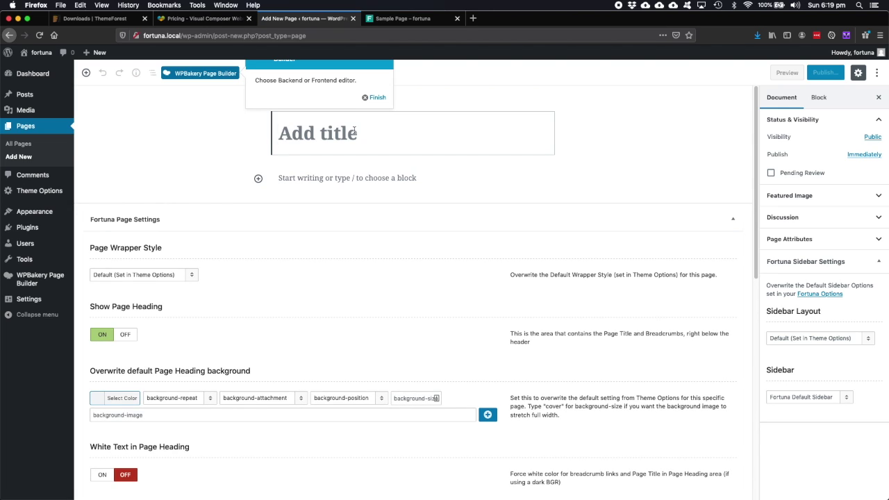
{"action": "left_click", "coordinate": [199, 75]}
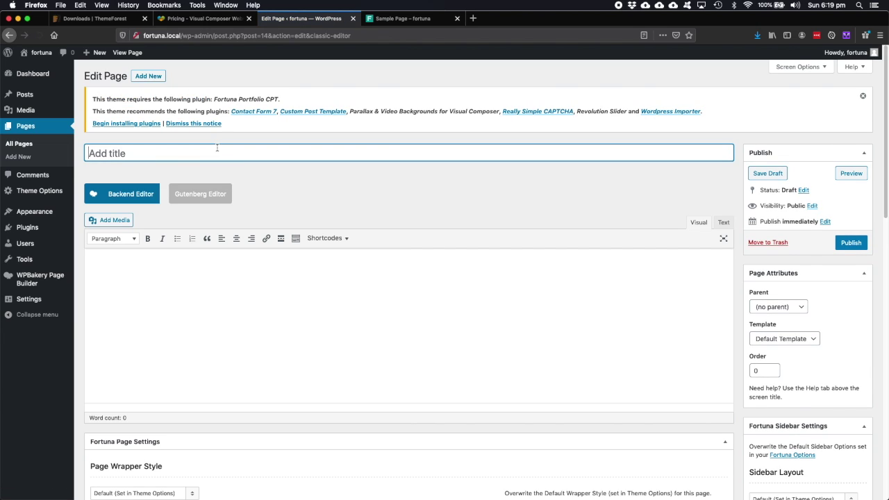
{"action": "type", "text": "about us"}
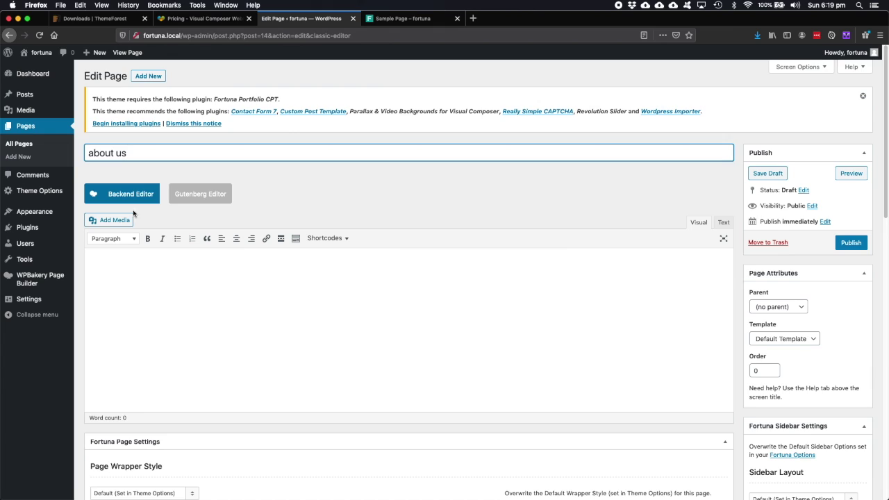
{"action": "left_click", "coordinate": [366, 219]}
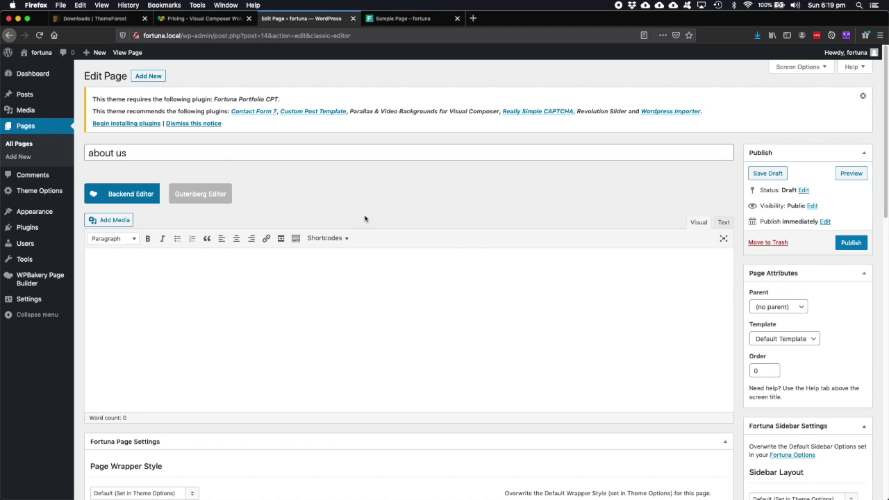
{"action": "left_click", "coordinate": [132, 195]}
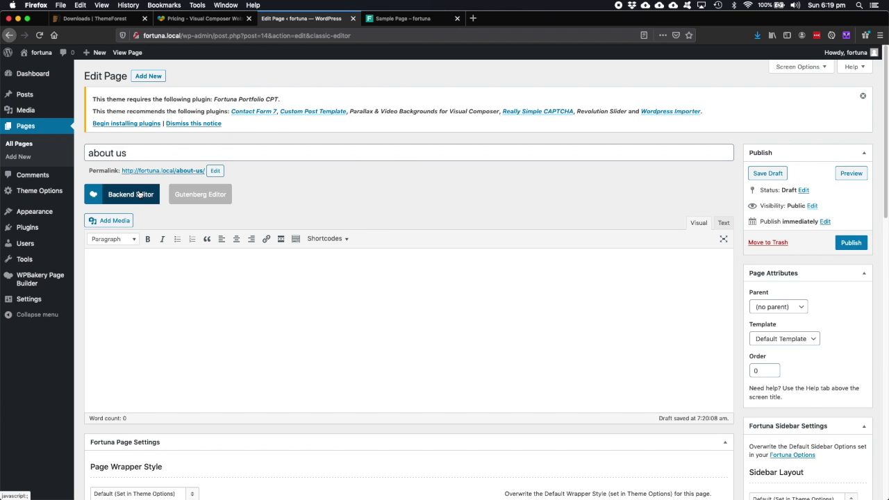
{"action": "scroll", "coordinate": [350, 301], "scroll_direction": "down", "scroll_amount": 1}
{"action": "scroll", "coordinate": [350, 302], "scroll_direction": "down", "scroll_amount": 1}
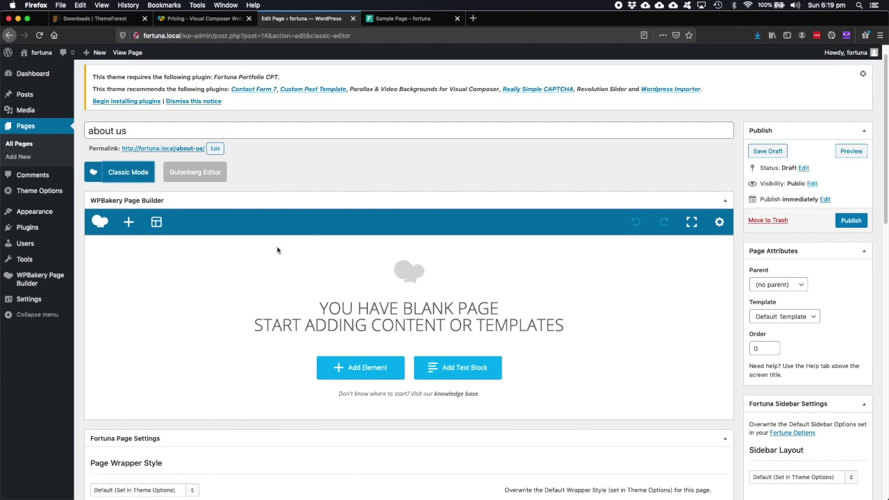
Step: Add the saved "3 column feature" template to the about us page and preview the page
{"action": "left_click", "coordinate": [157, 223]}
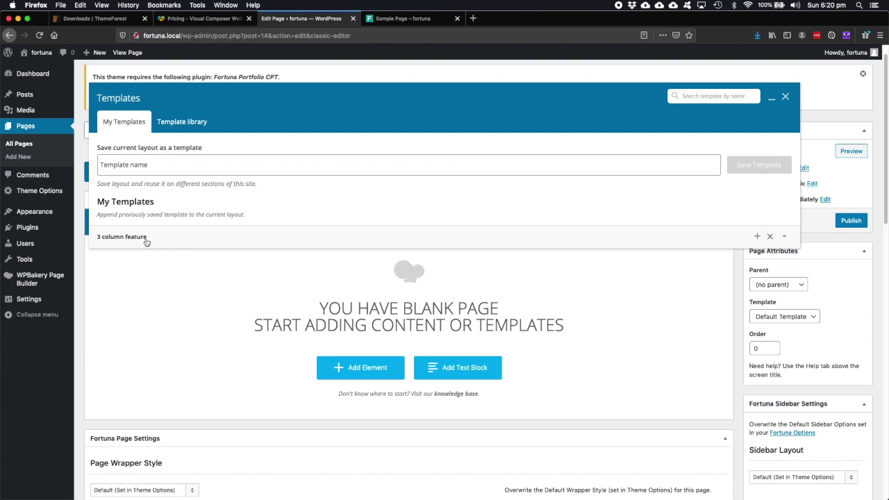
{"action": "left_click", "coordinate": [146, 239]}
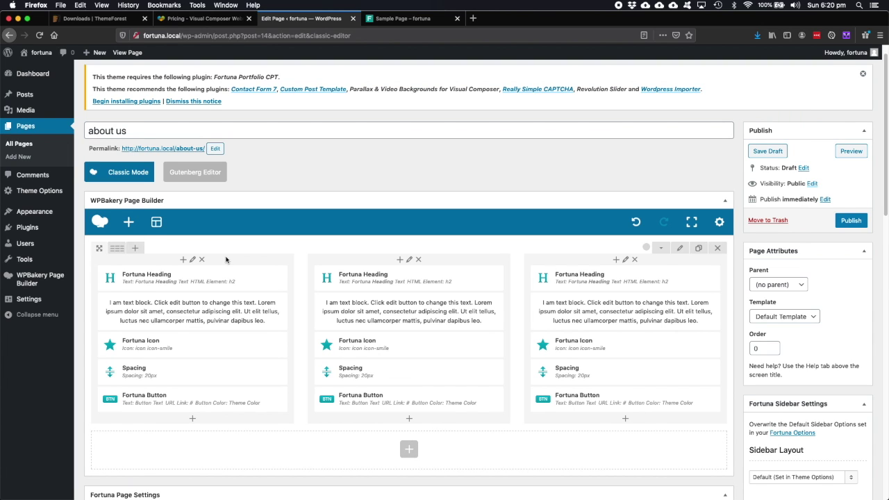
{"action": "left_click", "coordinate": [852, 152]}
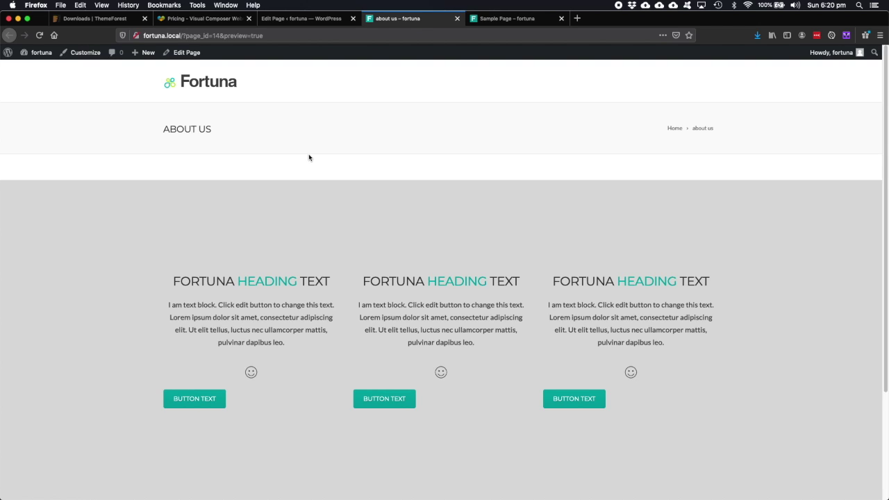
Step: Check the custom CSS settings of the about us page in the editor and publish the page
{"action": "left_click", "coordinate": [309, 19]}
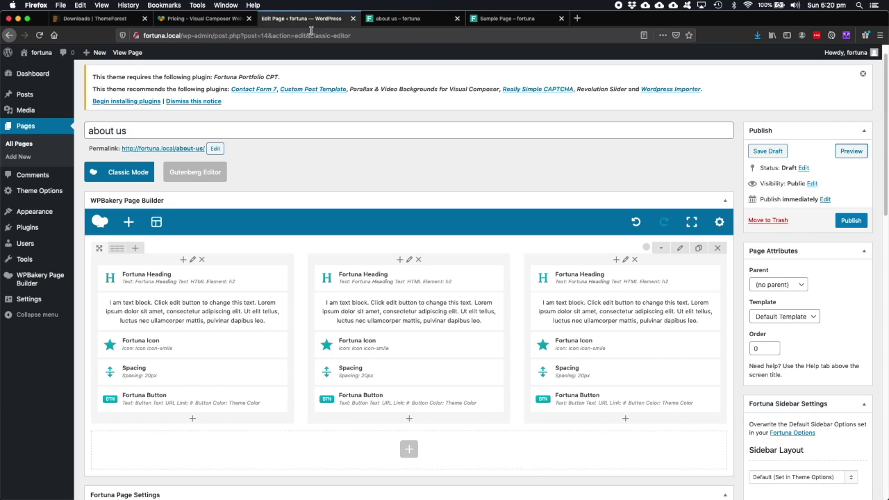
{"action": "left_click", "coordinate": [718, 223]}
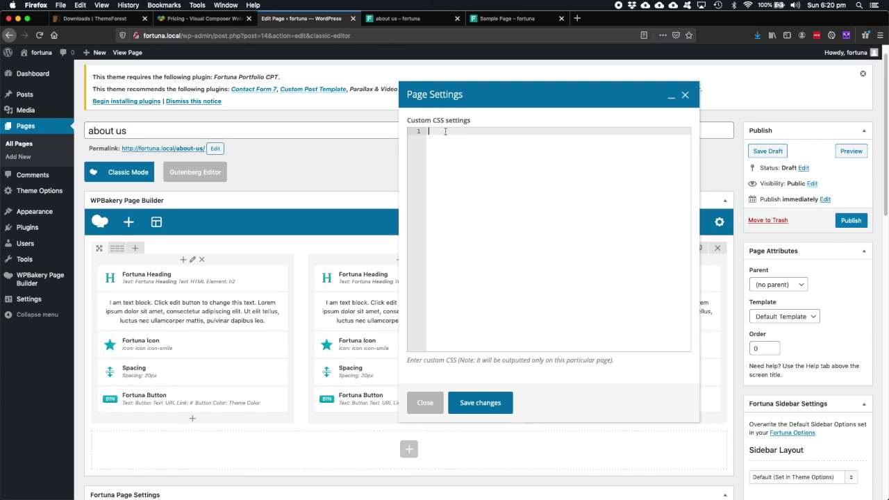
{"action": "left_click", "coordinate": [685, 95]}
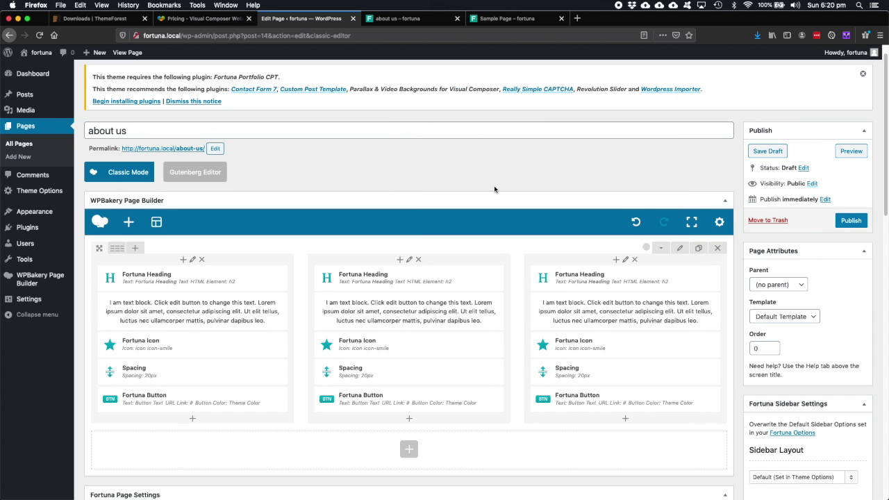
{"action": "left_click", "coordinate": [852, 222]}
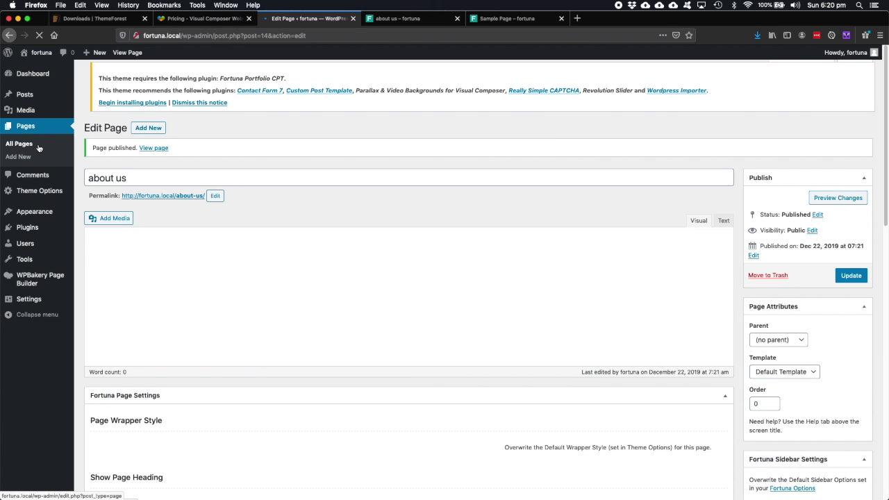
Step: Open the Sample Page for editing and copy the .our_btn rule from its custom CSS settings
{"action": "left_click", "coordinate": [39, 147]}
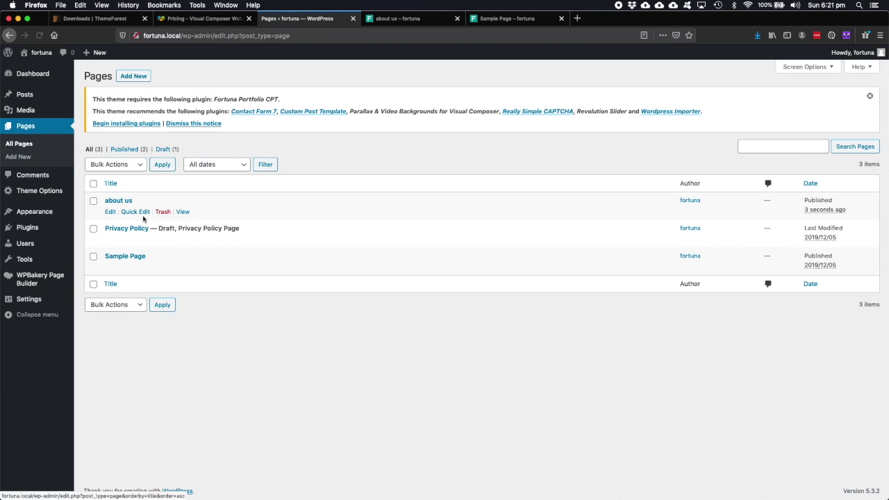
{"action": "left_click", "coordinate": [110, 266]}
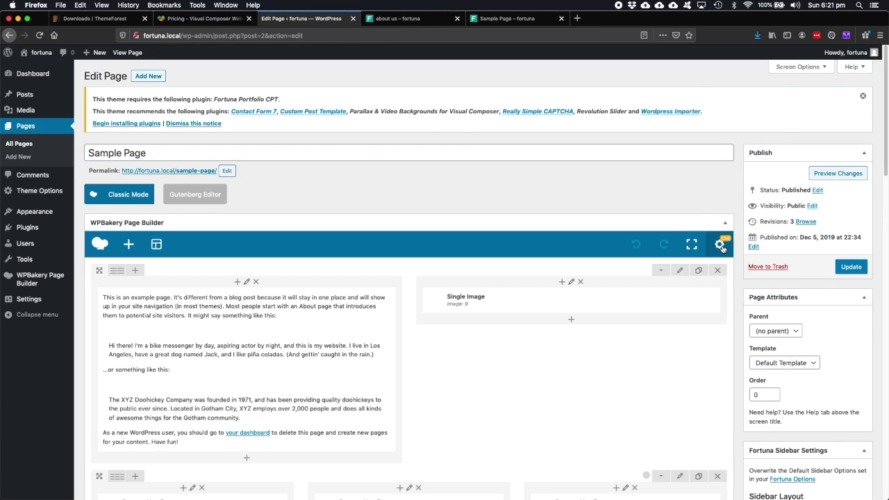
{"action": "left_click", "coordinate": [721, 245]}
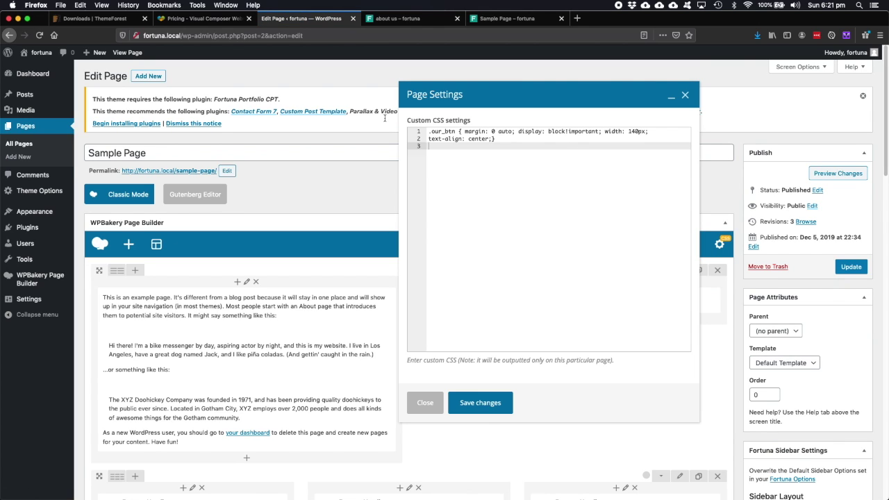
{"action": "key", "text": "super+a"}
{"action": "key", "text": "super+c"}
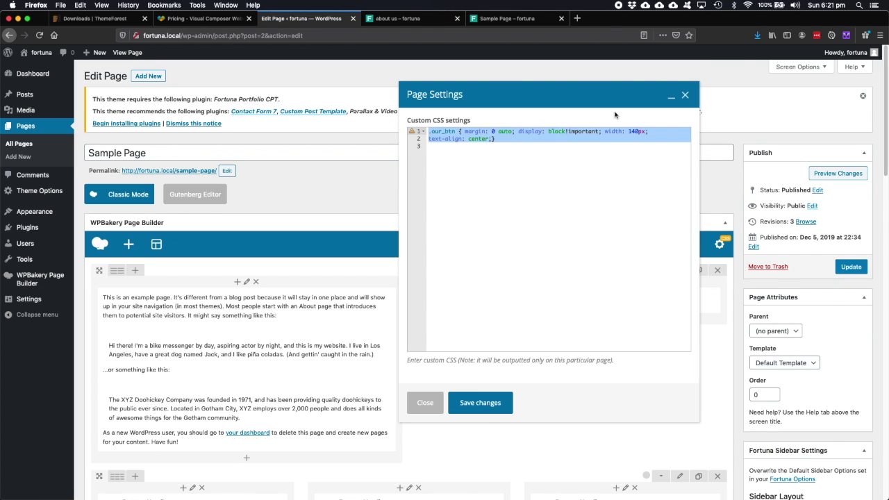
{"action": "left_click", "coordinate": [685, 96]}
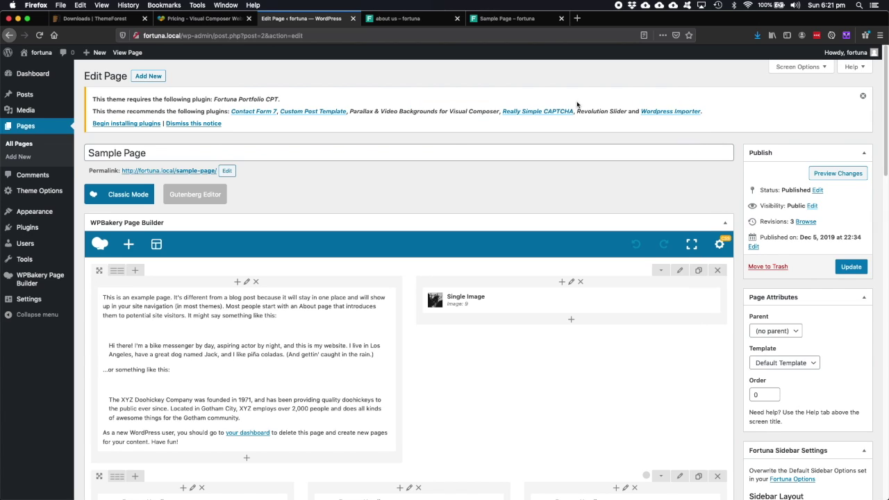
Step: Paste the copied .our_btn rule into the about us page's custom CSS, save the settings and preview the page
{"action": "left_click", "coordinate": [35, 146]}
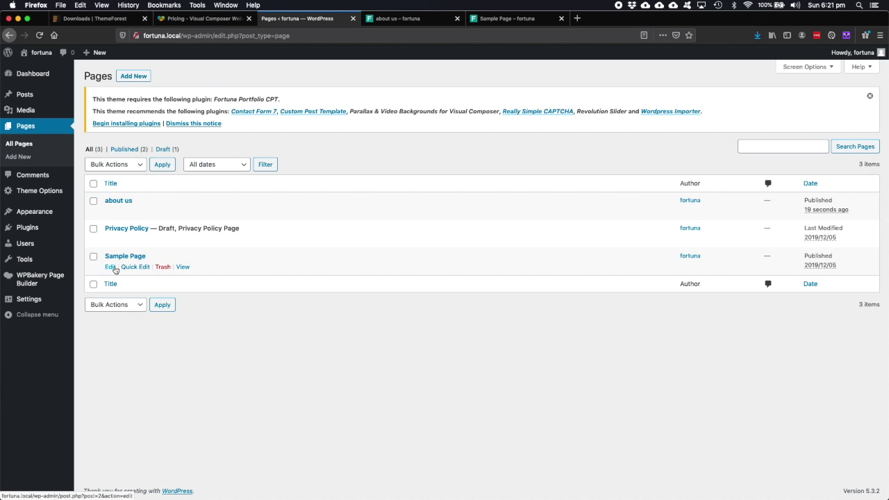
{"action": "left_click", "coordinate": [109, 211]}
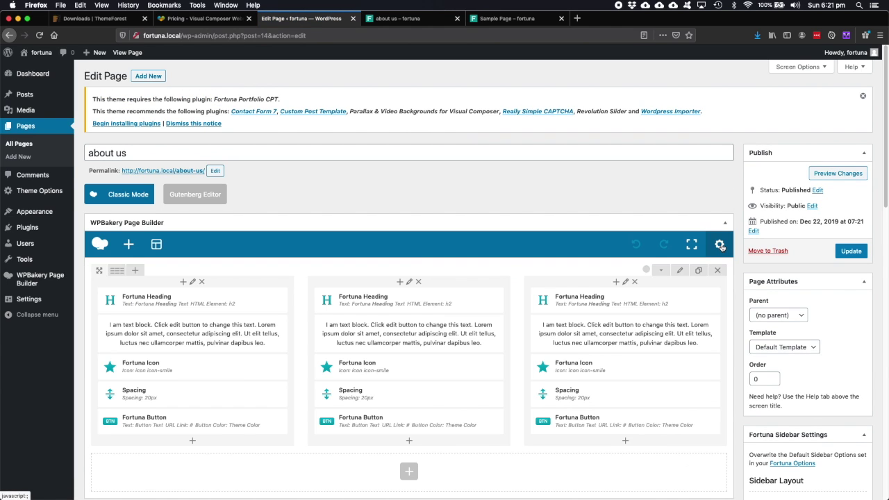
{"action": "left_click", "coordinate": [720, 247]}
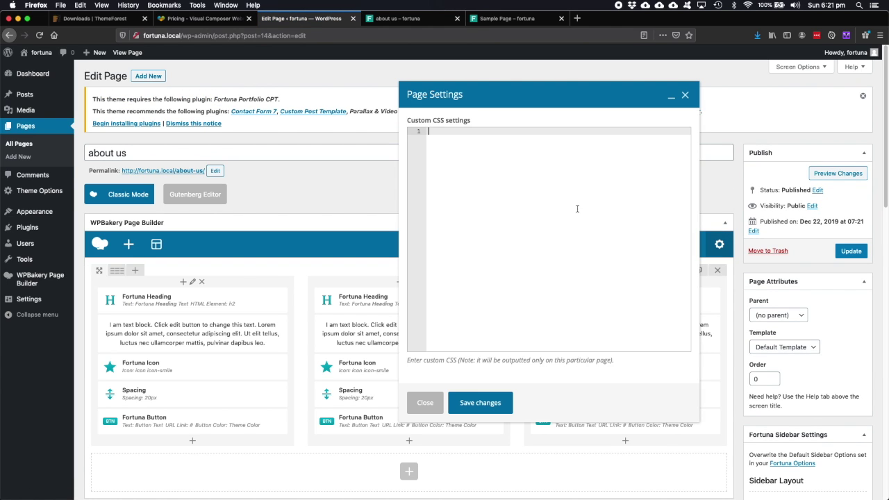
{"action": "left_click", "coordinate": [564, 202]}
{"action": "key", "text": "super+v"}
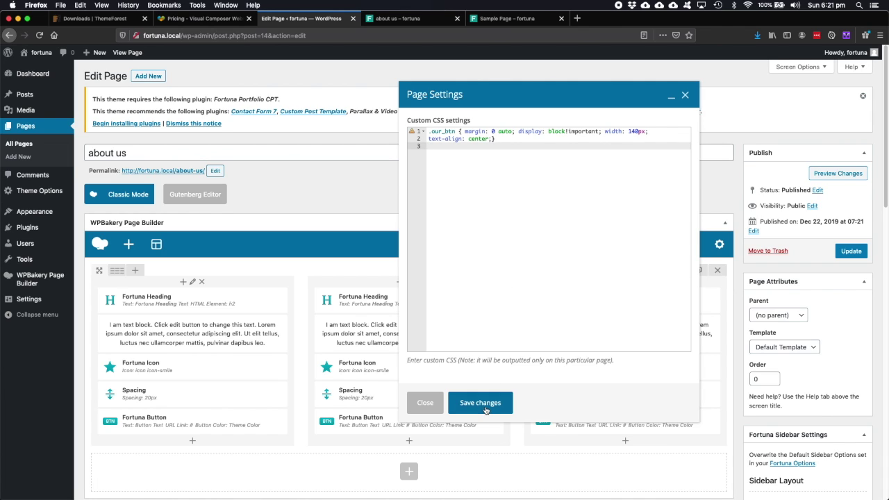
{"action": "left_click", "coordinate": [486, 408]}
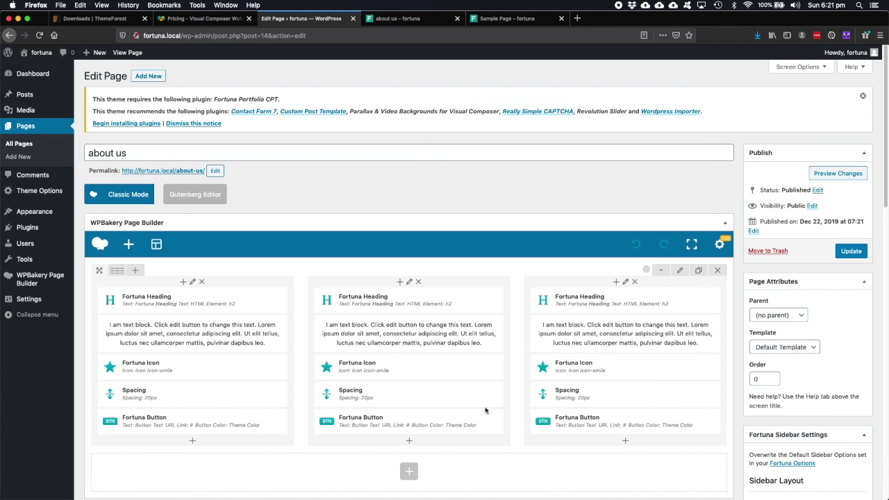
{"action": "left_click", "coordinate": [846, 176]}
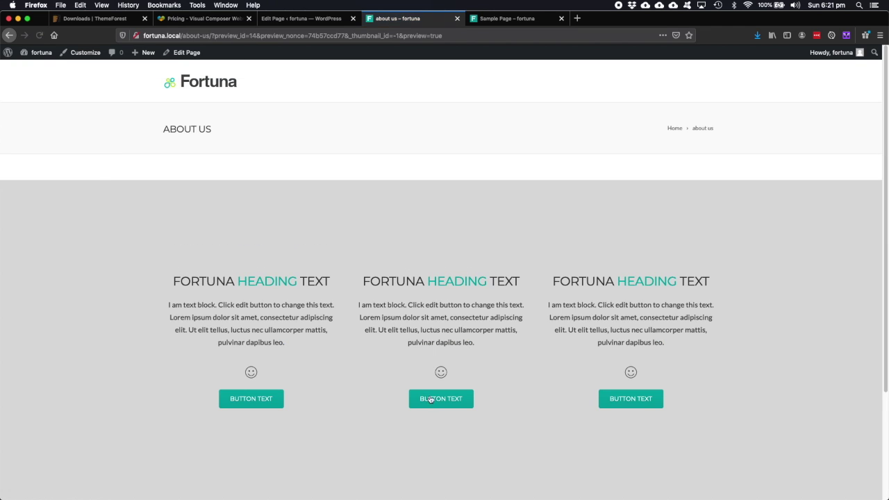
{"action": "scroll", "coordinate": [434, 386], "scroll_direction": "down", "scroll_amount": 1}
{"action": "scroll", "coordinate": [441, 392], "scroll_direction": "up", "scroll_amount": 1}
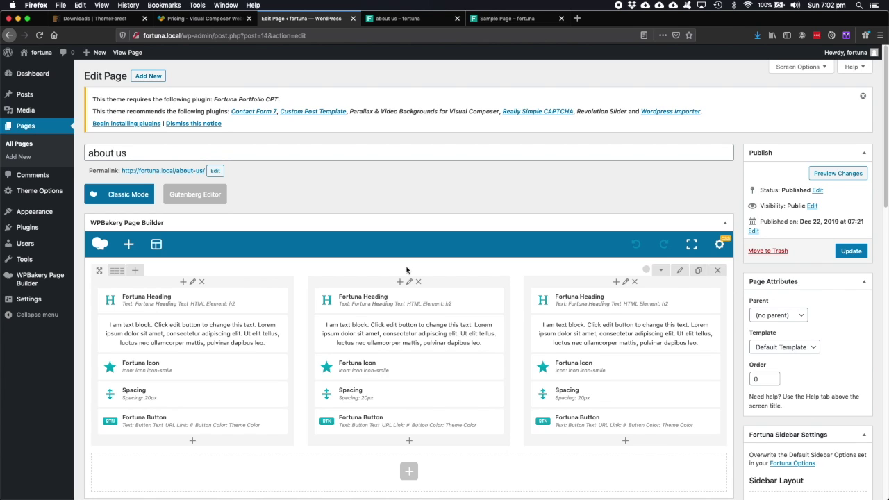
Step: Duplicate the three-column row on the about us page
{"action": "scroll", "coordinate": [596, 251], "scroll_direction": "down", "scroll_amount": 1}
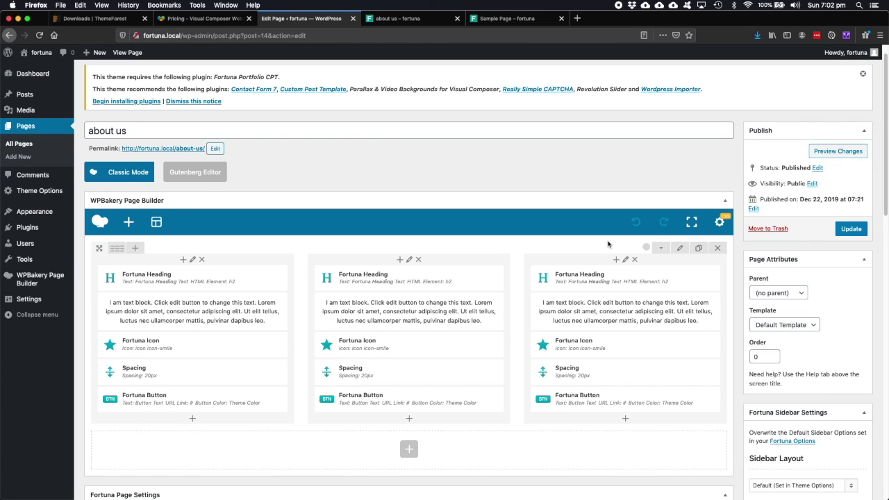
{"action": "left_click", "coordinate": [698, 250]}
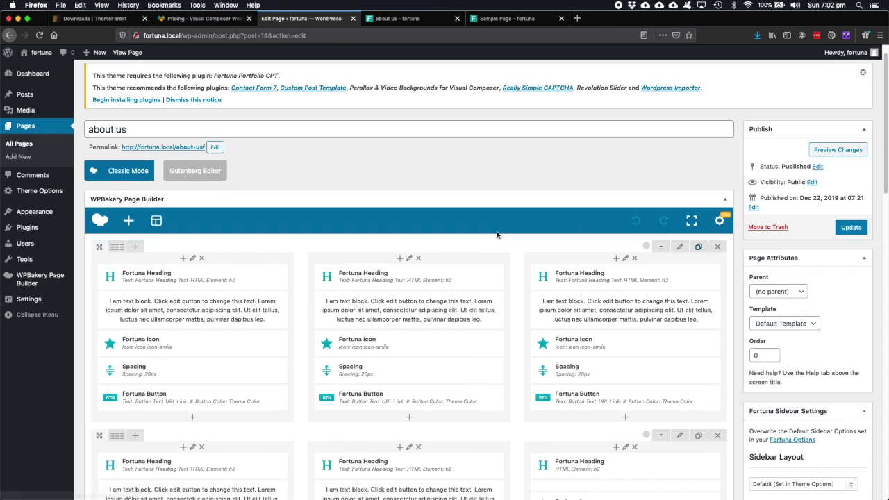
{"action": "scroll", "coordinate": [506, 233], "scroll_direction": "down", "scroll_amount": 4}
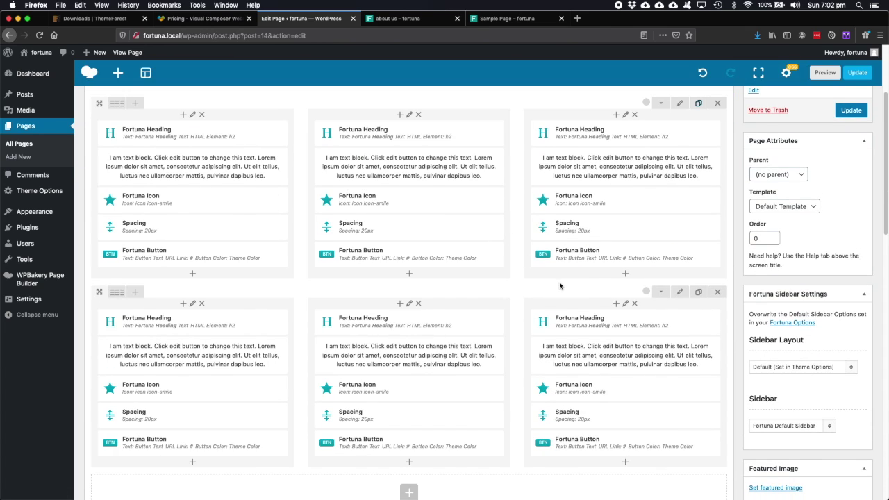
{"action": "scroll", "coordinate": [560, 285], "scroll_direction": "up", "scroll_amount": 3}
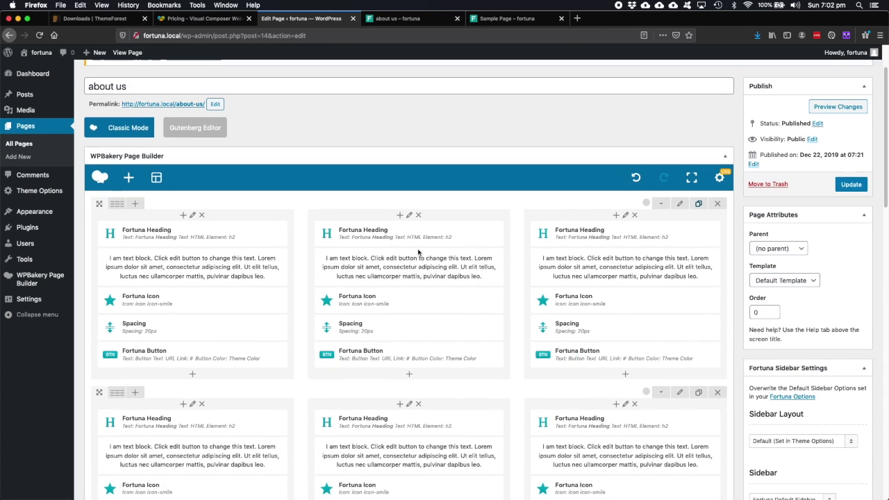
Step: Switch the about us page to classic mode and copy all of its shortcode from the text view
{"action": "left_click", "coordinate": [128, 132]}
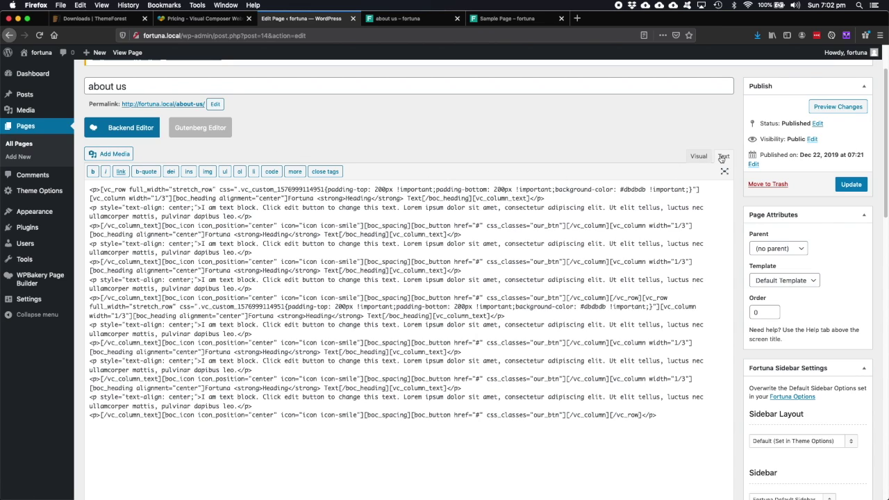
{"action": "left_click_drag", "start_coordinate": [672, 427], "coordinate": [89, 169]}
{"action": "key", "text": "super+c"}
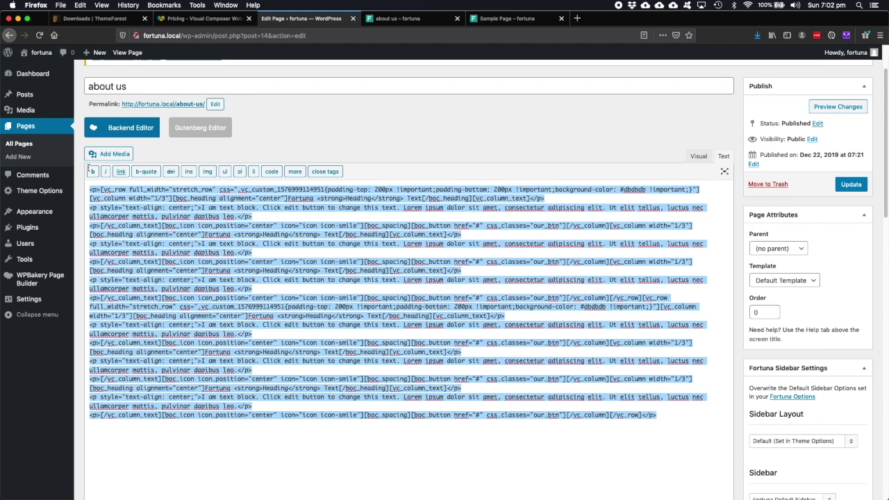
Step: Create a new page, leaving the about us page unsaved, and paste the copied shortcode into its classic text editor
{"action": "left_click", "coordinate": [21, 156]}
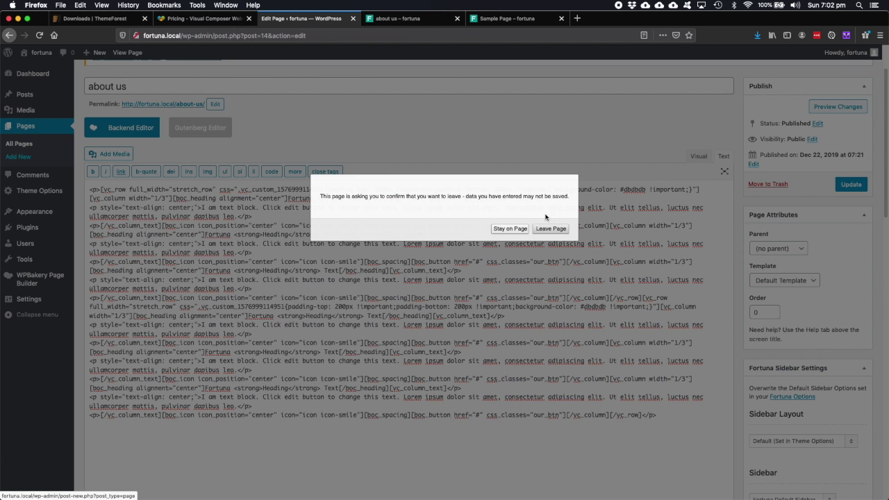
{"action": "left_click", "coordinate": [550, 229]}
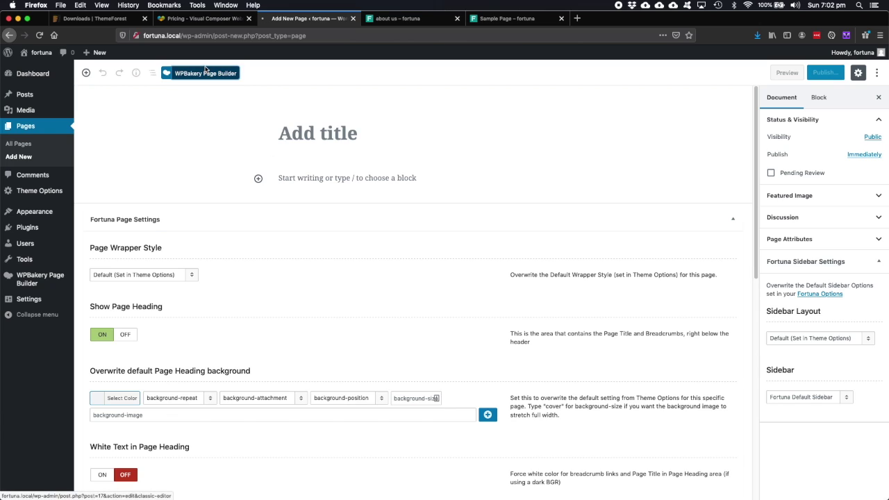
{"action": "left_click", "coordinate": [206, 73]}
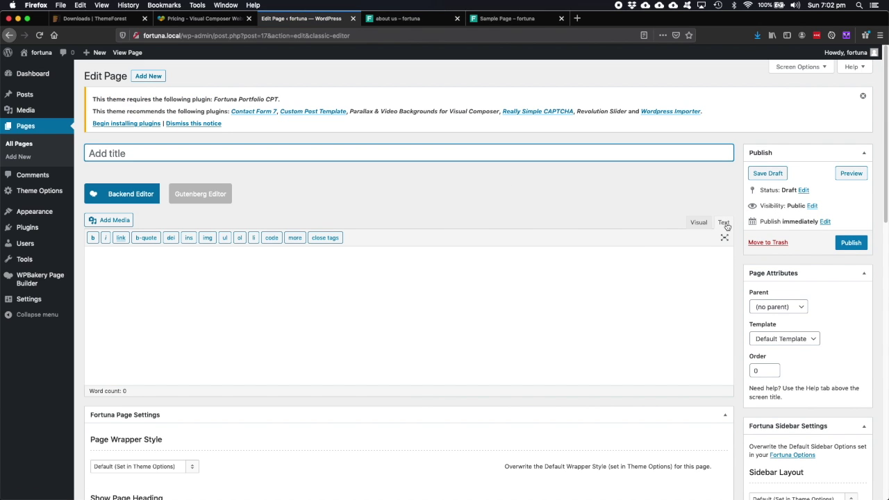
{"action": "left_click", "coordinate": [377, 315]}
{"action": "key", "text": "super+v"}
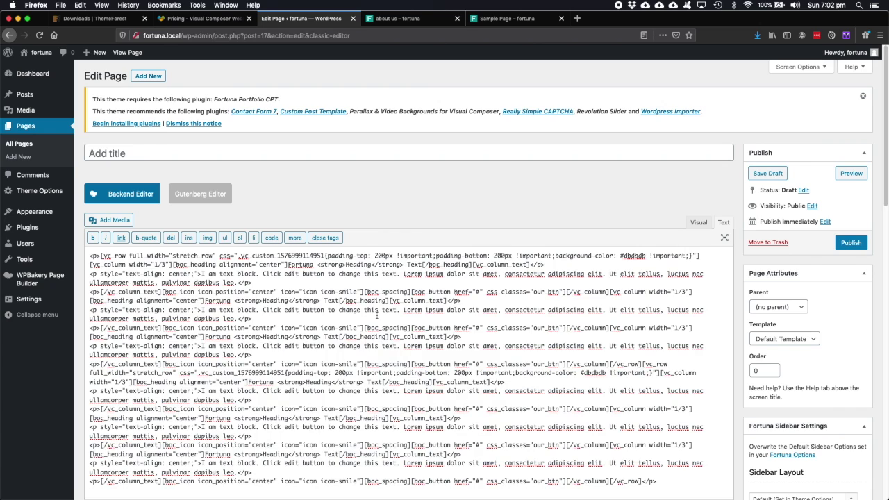
Step: Publish the new page under the title "my clone" and examine both three-column rows on the published page
{"action": "left_click", "coordinate": [289, 150]}
{"action": "type", "text": "C"}
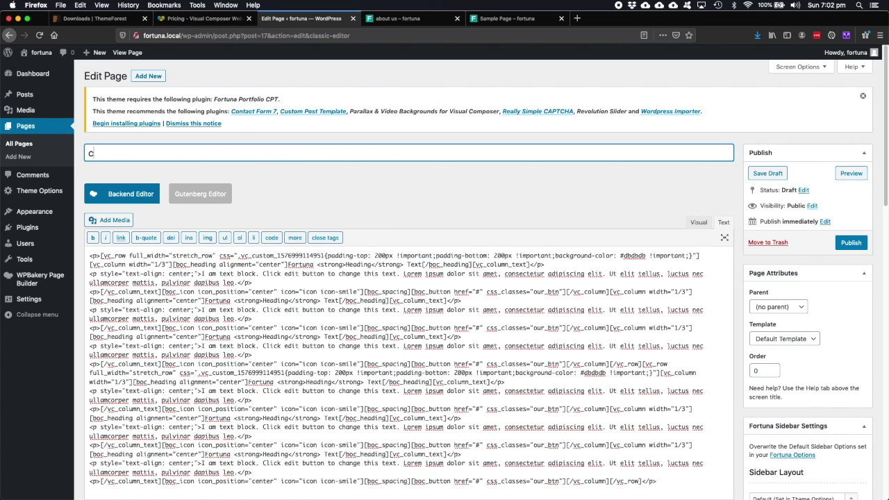
{"action": "key", "text": "BackSpace"}
{"action": "type", "text": "my clone"}
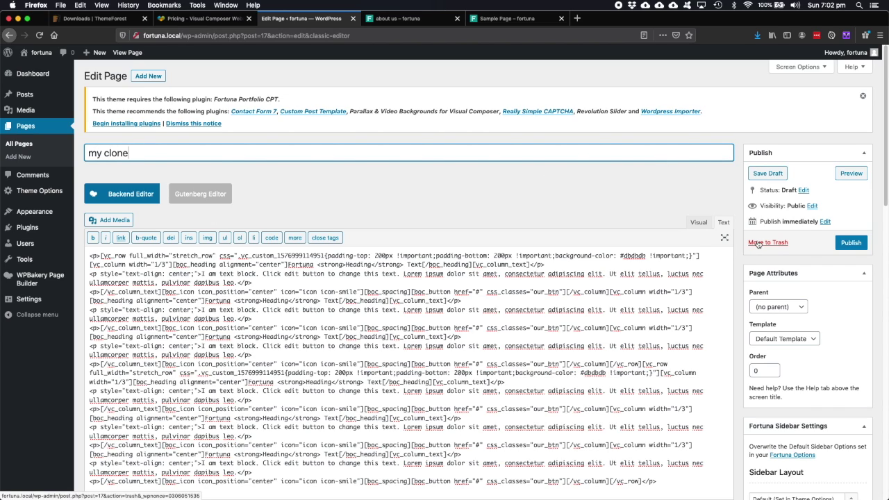
{"action": "left_click", "coordinate": [850, 243]}
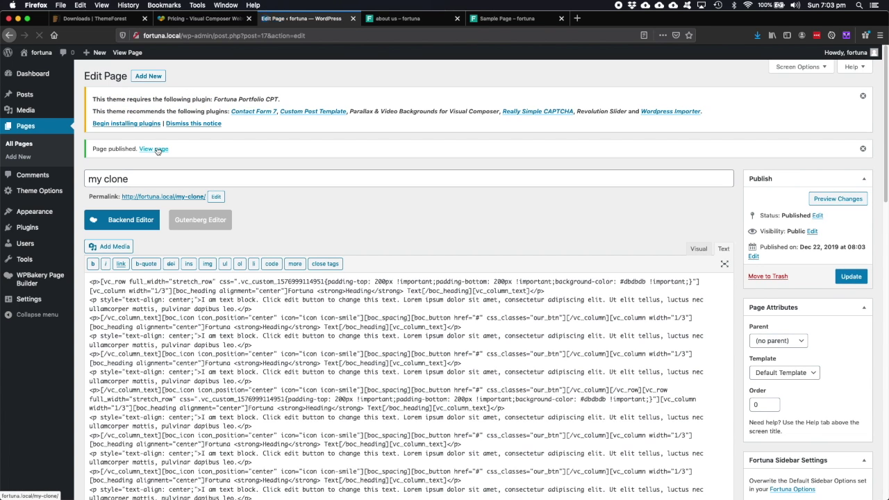
{"action": "left_click", "coordinate": [154, 149]}
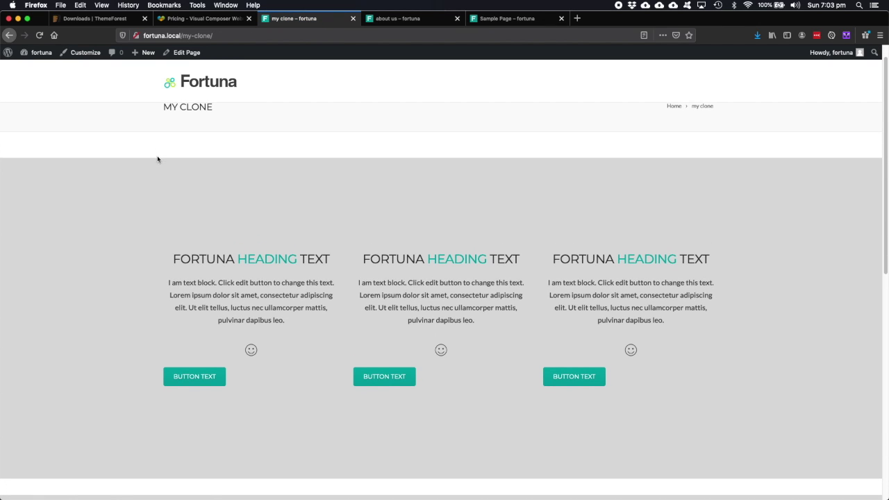
{"action": "scroll", "coordinate": [255, 207], "scroll_direction": "down", "scroll_amount": 5}
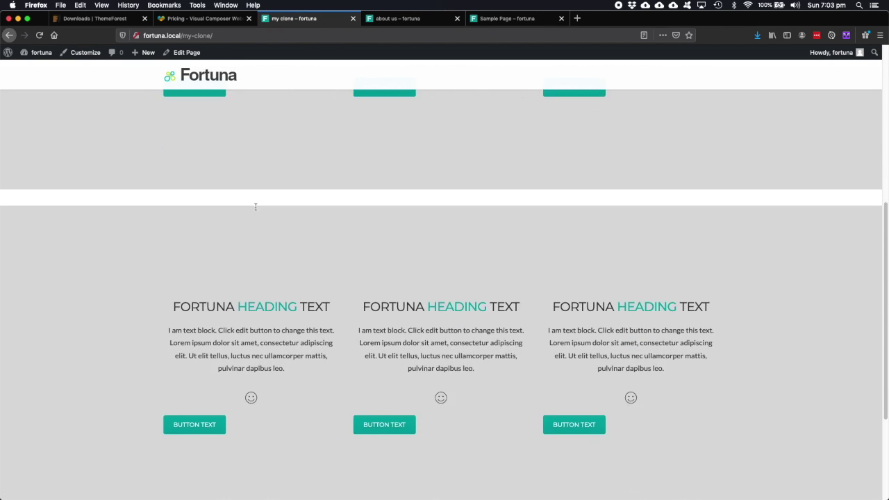
{"action": "scroll", "coordinate": [255, 206], "scroll_direction": "up", "scroll_amount": 4}
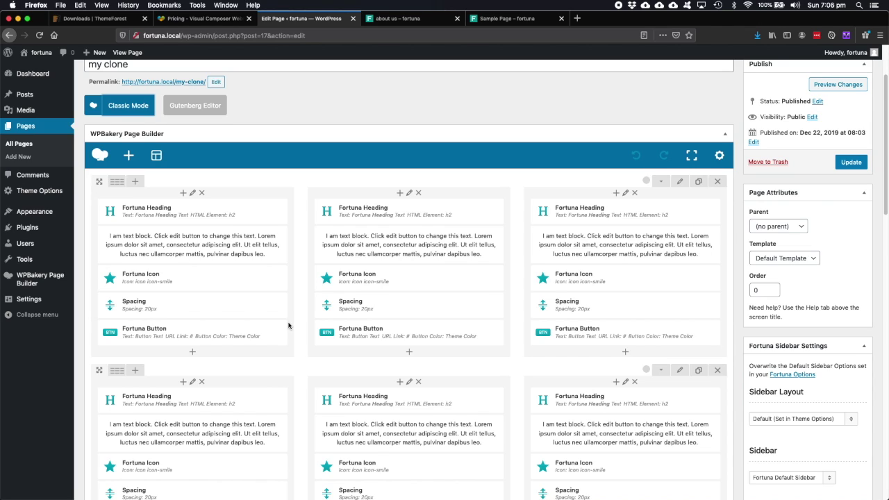
Step: Open the WPBakery Page Builder website from the my clone page's backend editor
{"action": "mouse_move", "coordinate": [429, 214]}
{"action": "mouse_move", "coordinate": [209, 346]}
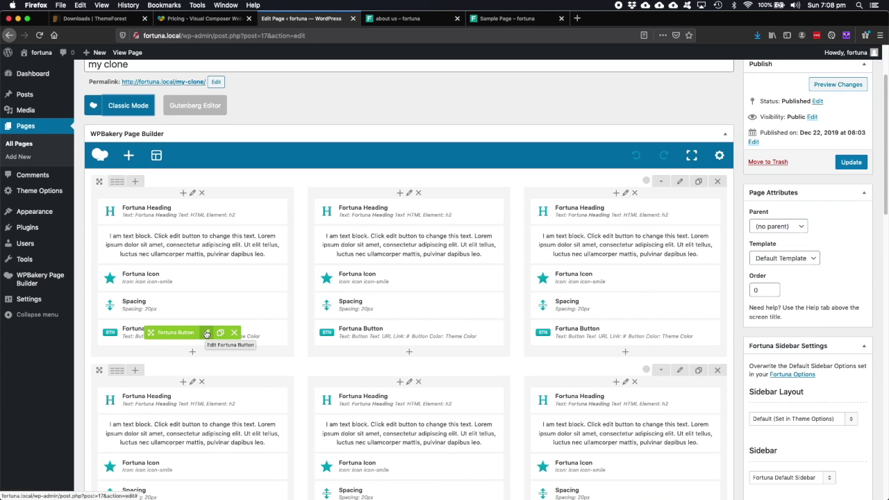
{"action": "mouse_move", "coordinate": [357, 343]}
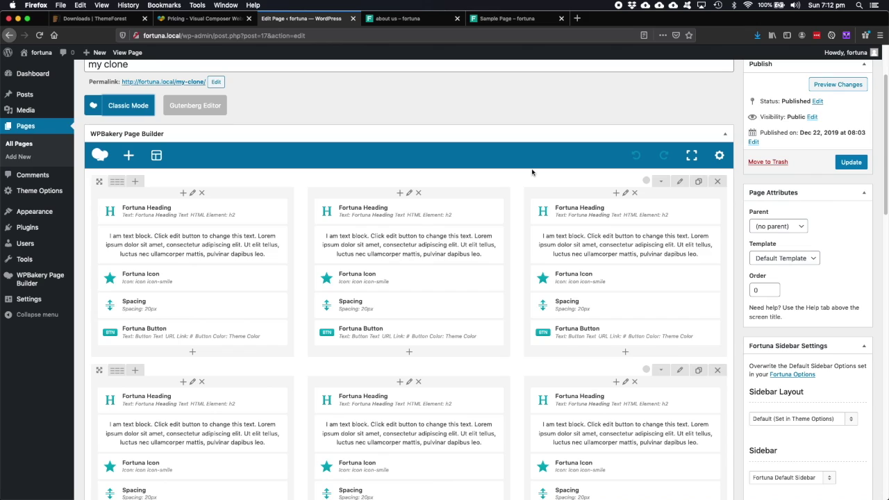
{"action": "left_click", "coordinate": [100, 159]}
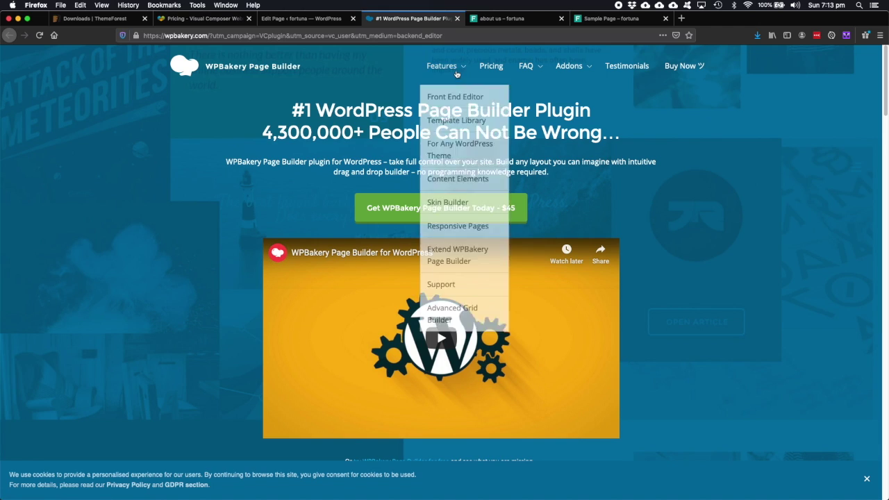
Step: Return to the my clone page's editor and examine the design options of the middle column's text block in the first row
{"action": "left_click", "coordinate": [316, 19]}
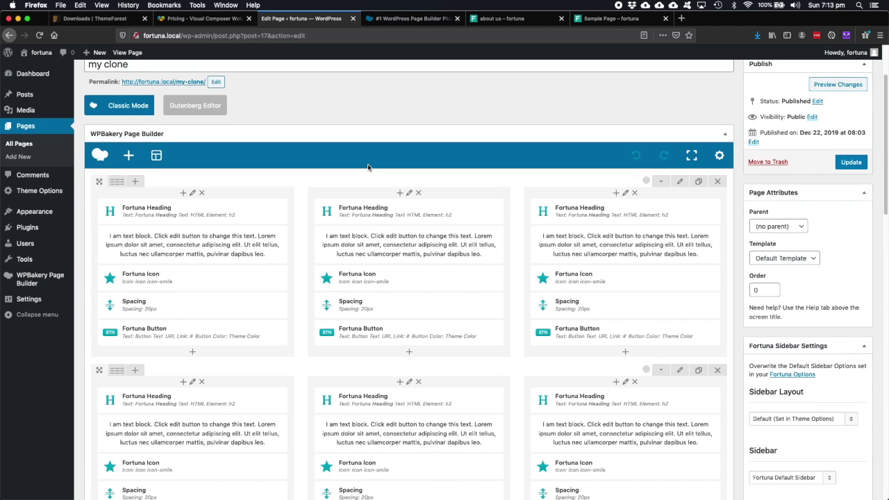
{"action": "mouse_move", "coordinate": [407, 246]}
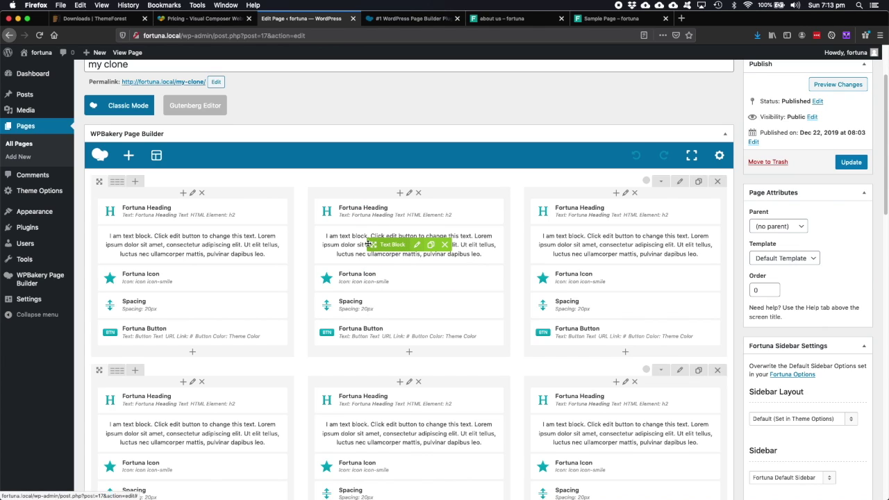
{"action": "left_click", "coordinate": [418, 245]}
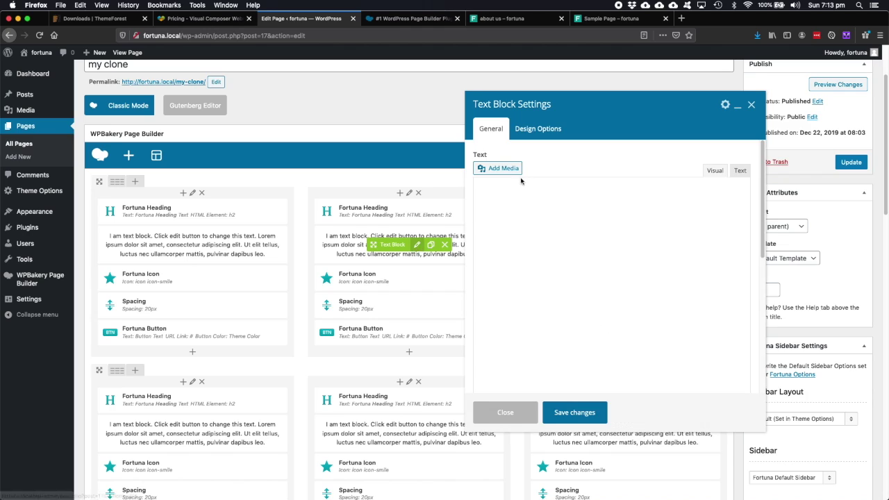
{"action": "left_click", "coordinate": [541, 132]}
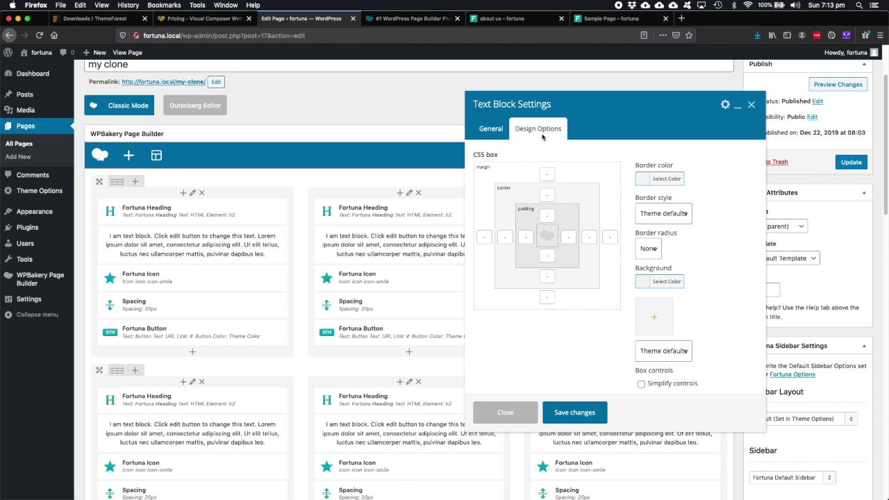
{"action": "left_click", "coordinate": [550, 215]}
{"action": "left_click", "coordinate": [750, 104]}
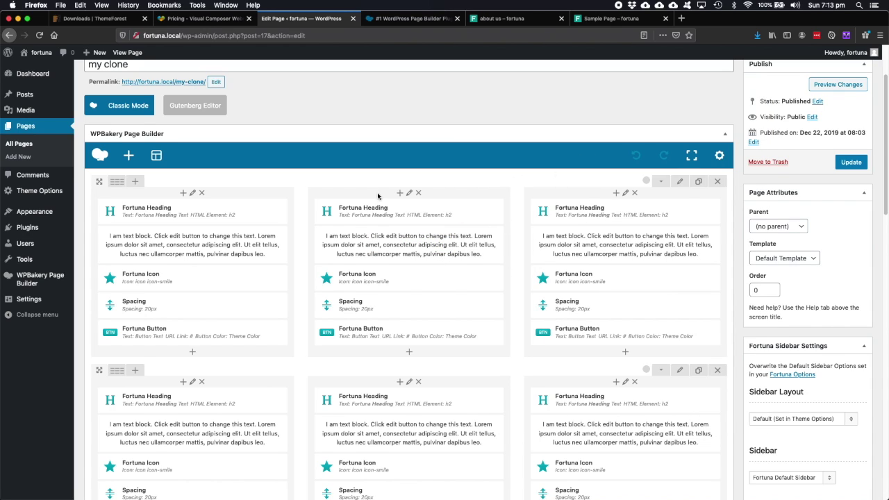
Step: Examine the design options of the first row and of its middle column, leaving both unchanged
{"action": "left_click", "coordinate": [680, 183]}
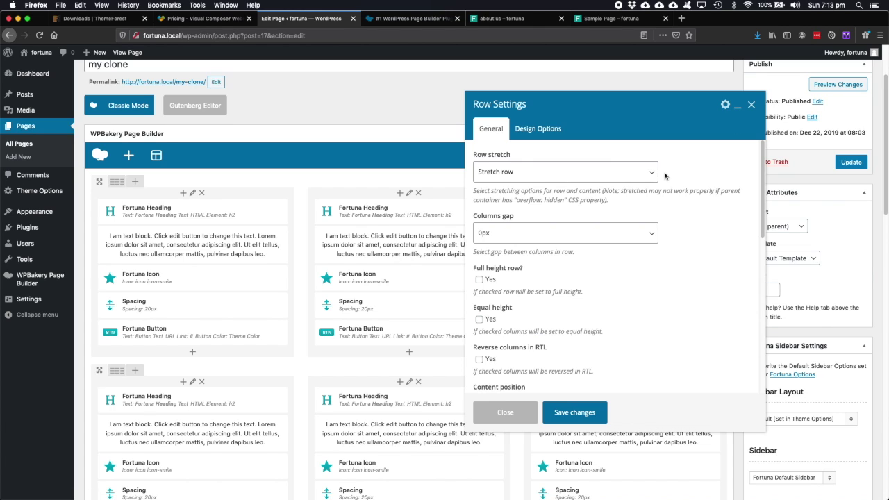
{"action": "left_click", "coordinate": [549, 130]}
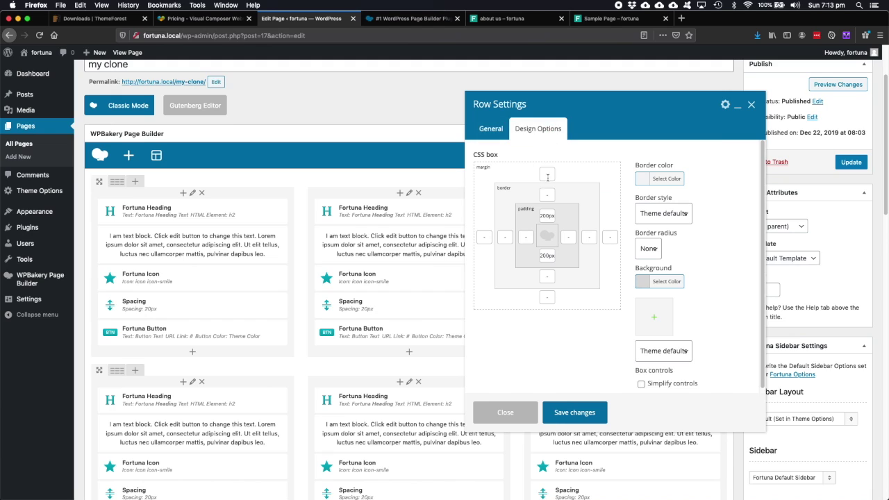
{"action": "left_click", "coordinate": [752, 104]}
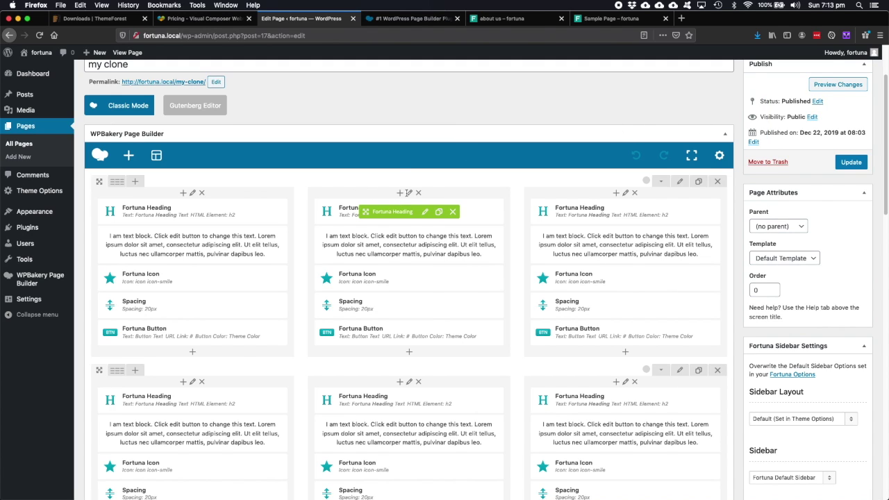
{"action": "left_click", "coordinate": [409, 194]}
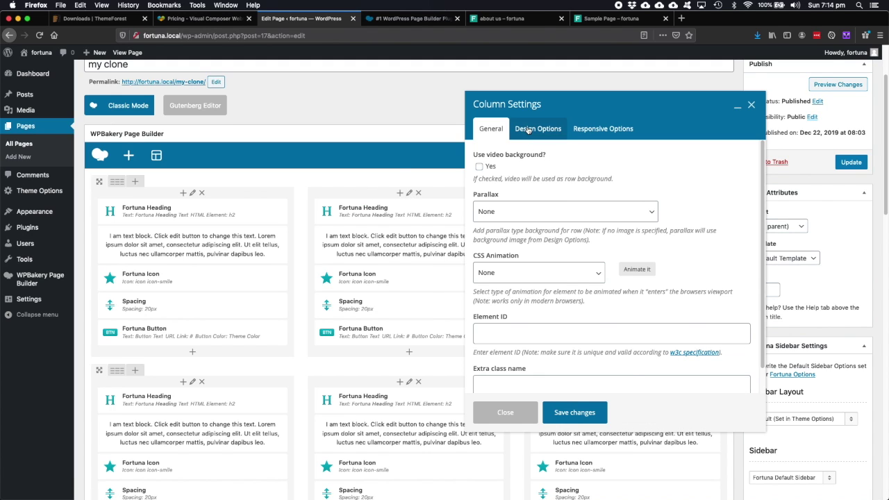
{"action": "left_click", "coordinate": [530, 132]}
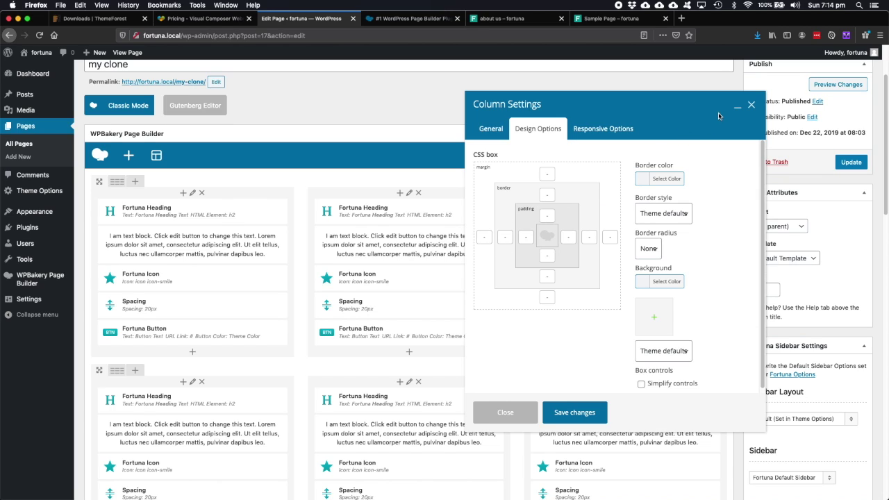
{"action": "left_click", "coordinate": [751, 104]}
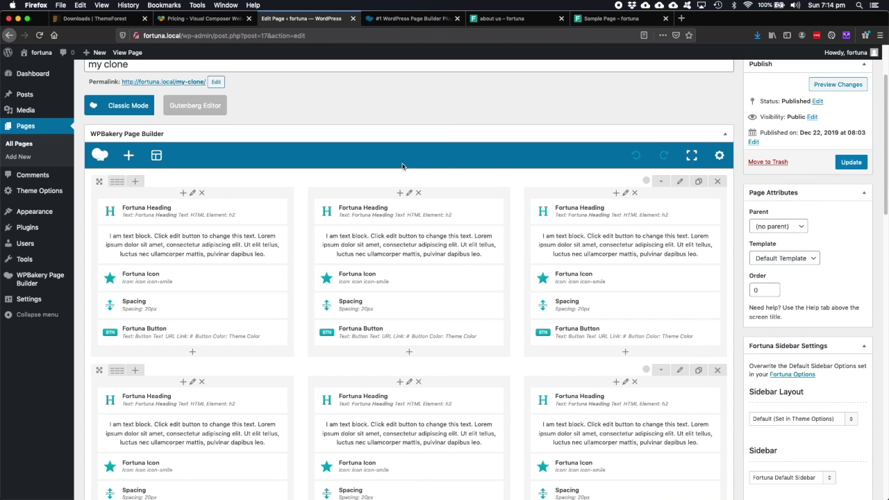